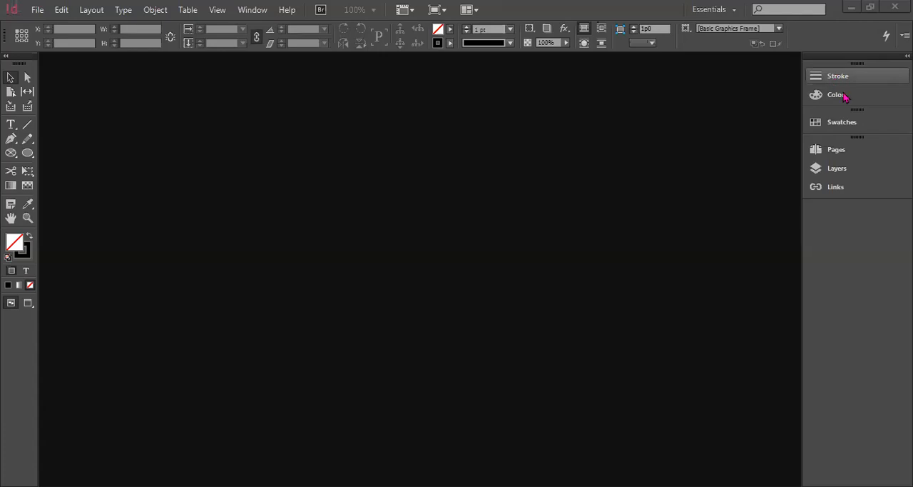
Examine the color, swatch, page and layer lists, leaving the layer list open
{"action": "left_click", "coordinate": [844, 96]}
{"action": "left_click", "coordinate": [844, 123]}
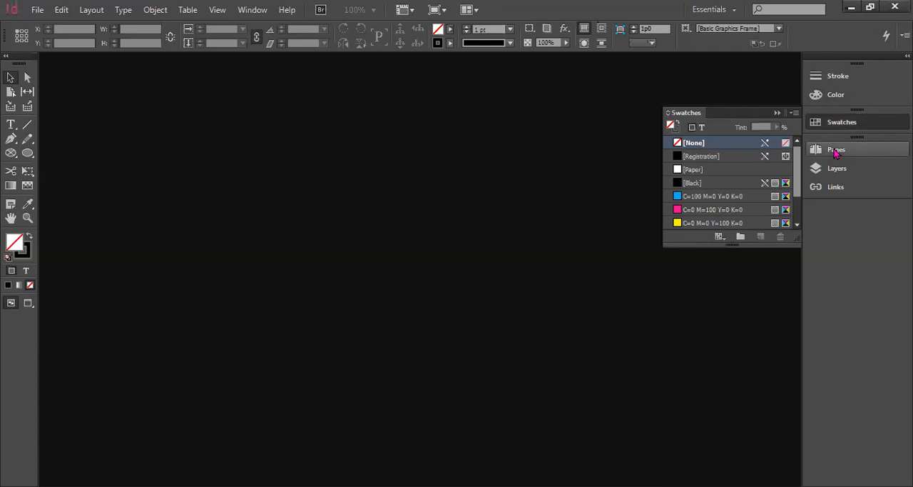
{"action": "left_click", "coordinate": [837, 152]}
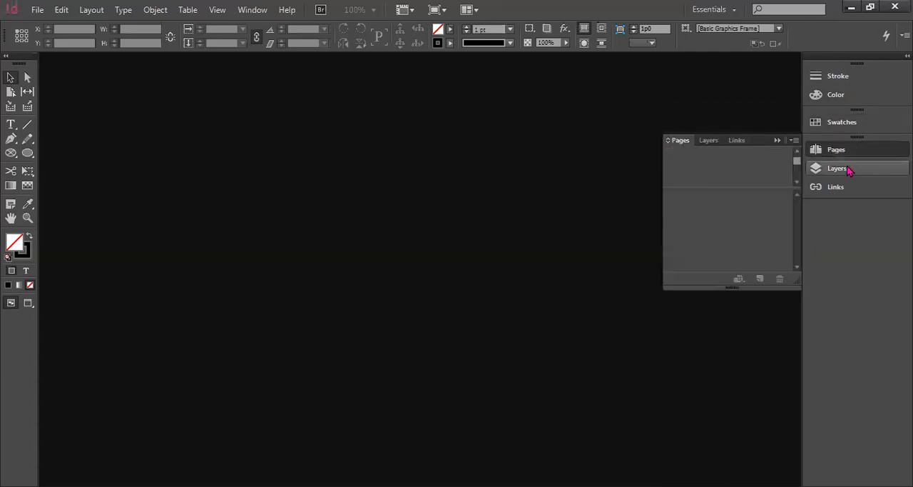
{"action": "left_click", "coordinate": [847, 169]}
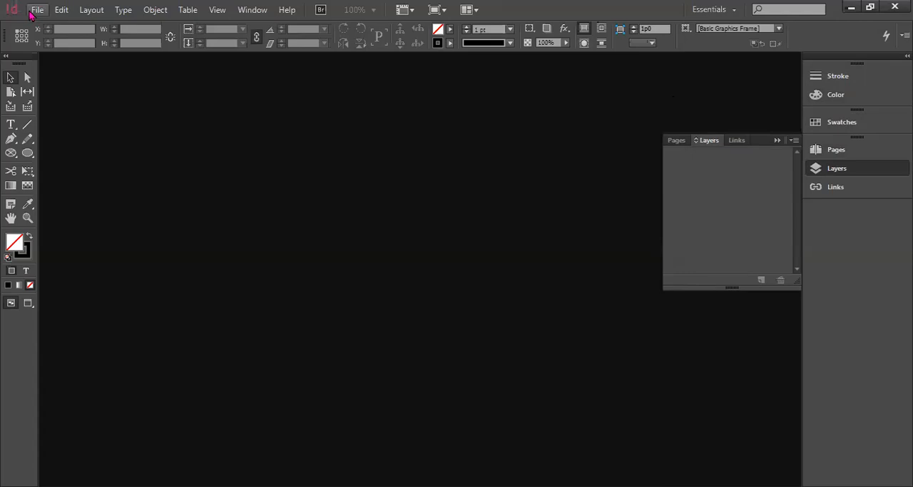
Start a new document and choose the Custom document preset
{"action": "left_click", "coordinate": [32, 13]}
{"action": "mouse_move", "coordinate": [51, 27]}
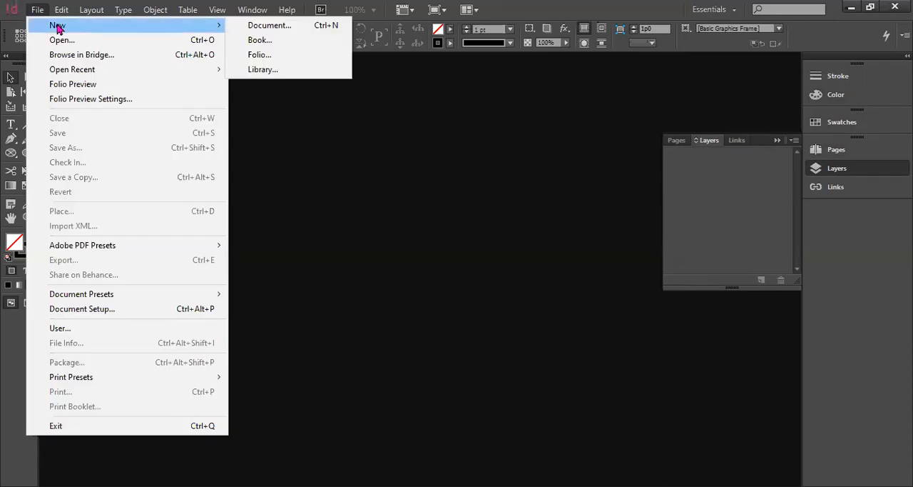
{"action": "left_click", "coordinate": [275, 27]}
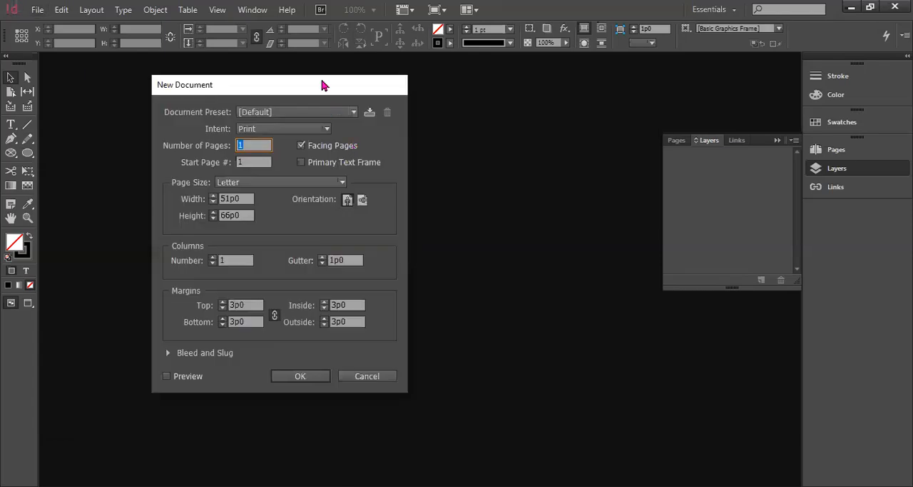
{"action": "left_click_drag", "start_coordinate": [322, 85], "coordinate": [346, 92]}
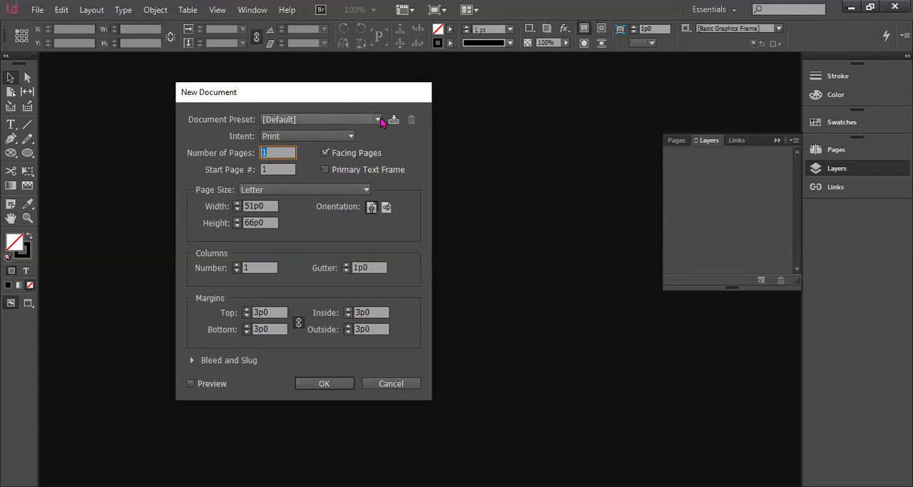
{"action": "left_click", "coordinate": [378, 120]}
{"action": "left_click", "coordinate": [280, 135]}
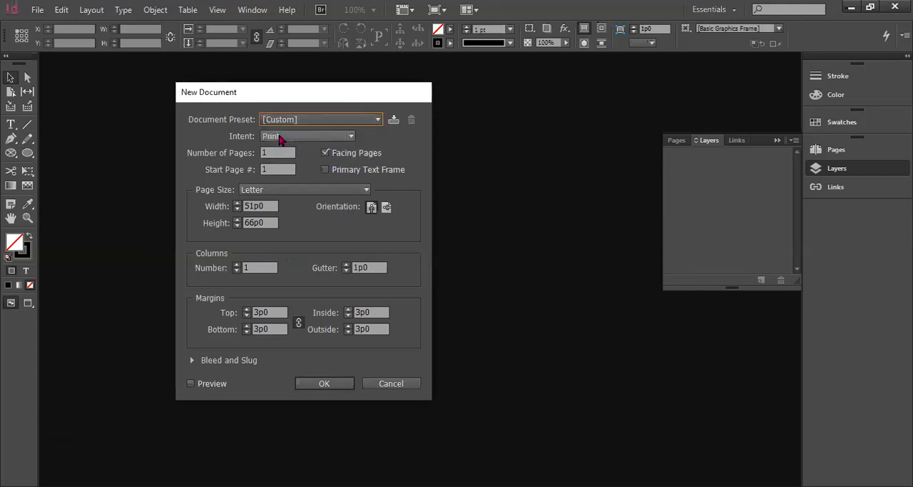
Set the new document's intent to Web
{"action": "left_click", "coordinate": [350, 136]}
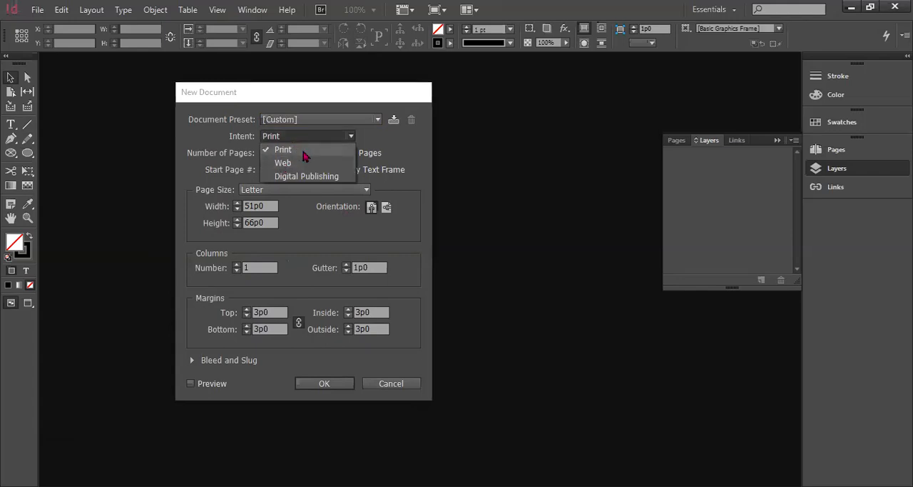
{"action": "left_click", "coordinate": [305, 153]}
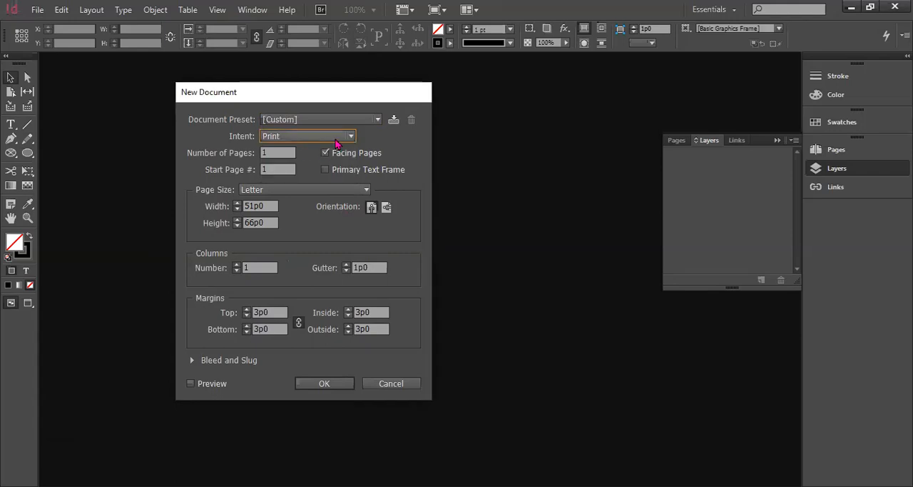
{"action": "left_click", "coordinate": [336, 142]}
{"action": "left_click", "coordinate": [298, 163]}
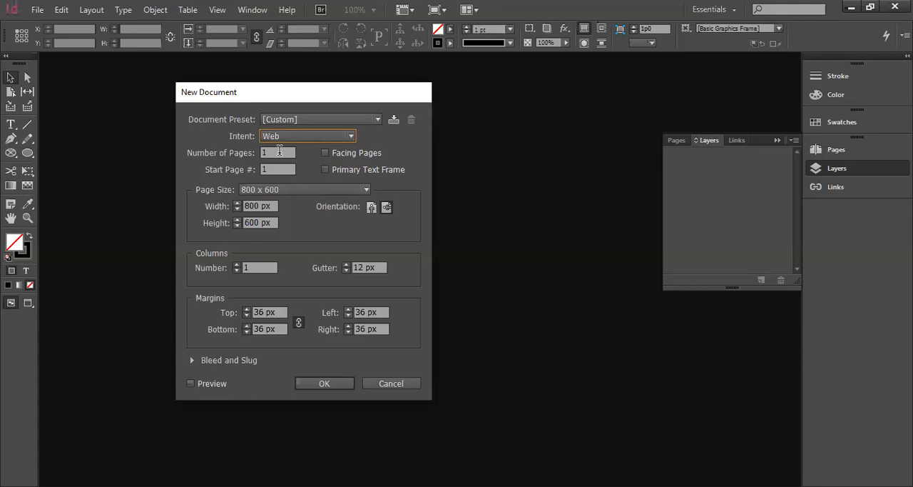
Set the new document to 3 pages with facing pages turned off
{"action": "key", "text": "Tab"}
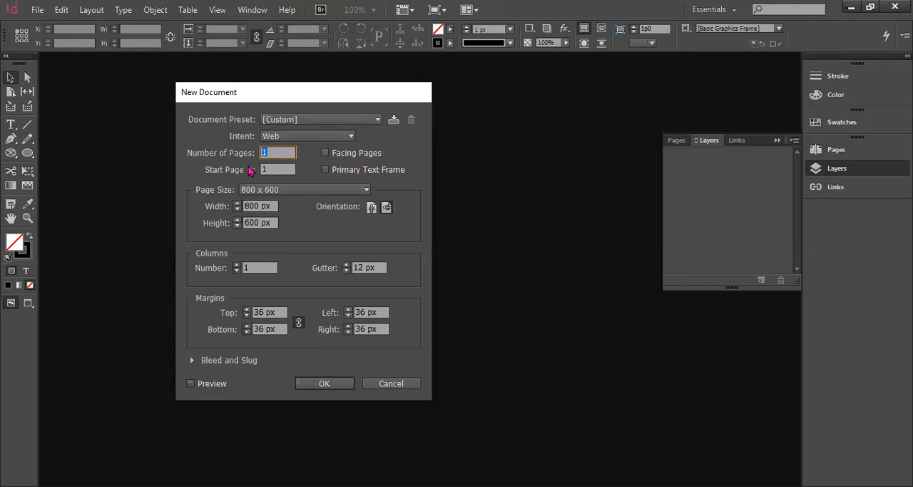
{"action": "type", "text": "3"}
{"action": "left_click", "coordinate": [326, 154]}
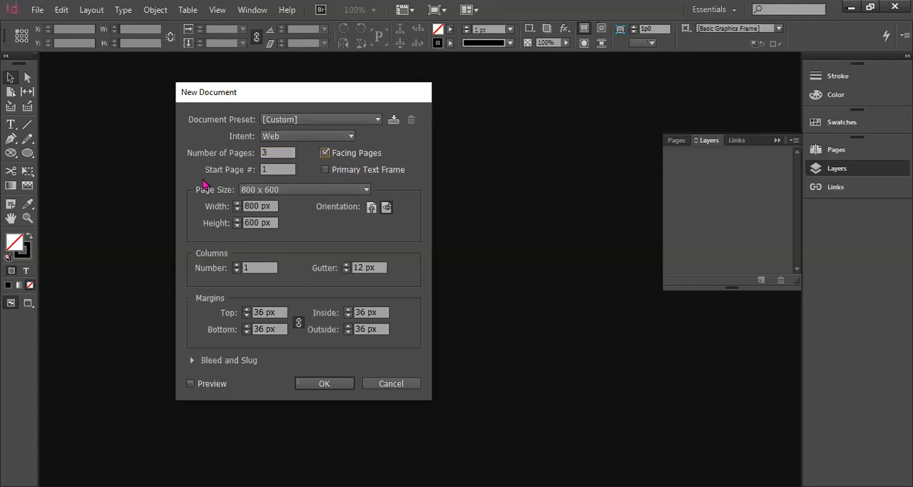
{"action": "left_click", "coordinate": [325, 155]}
Set the page size to Letter with three columns and create the document
{"action": "left_click", "coordinate": [277, 189]}
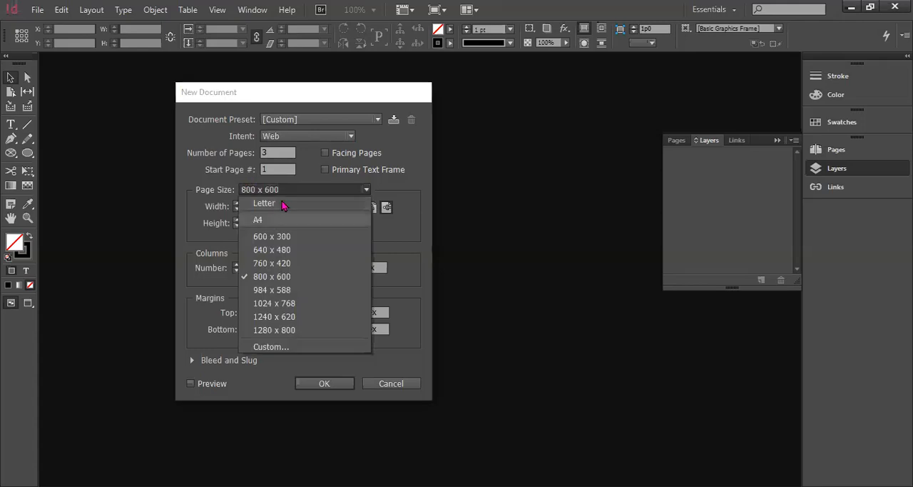
{"action": "key", "text": "Return"}
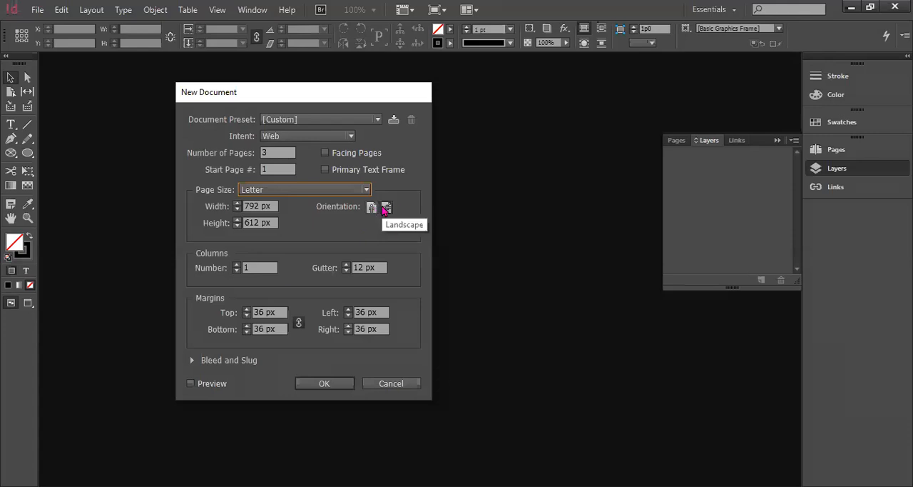
{"action": "left_click", "coordinate": [237, 264]}
{"action": "left_click", "coordinate": [323, 384]}
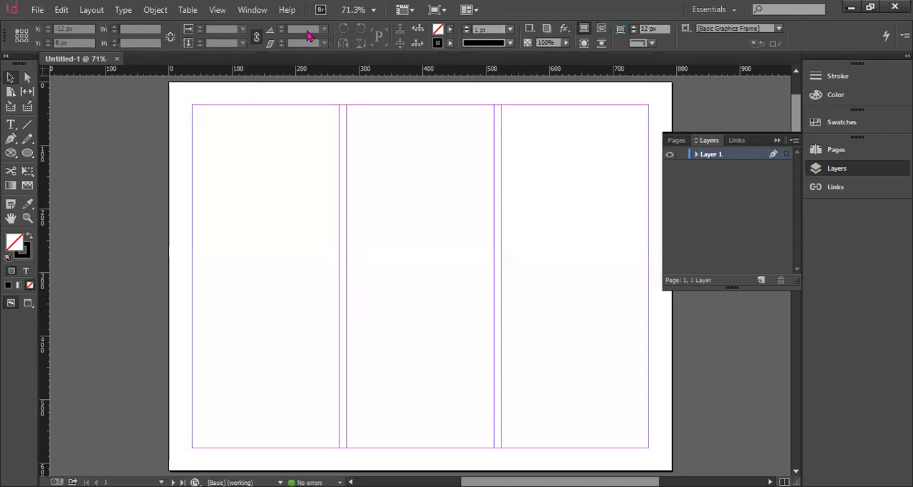
{"action": "left_click", "coordinate": [39, 11]}
{"action": "left_click", "coordinate": [54, 15]}
{"action": "left_click", "coordinate": [32, 9]}
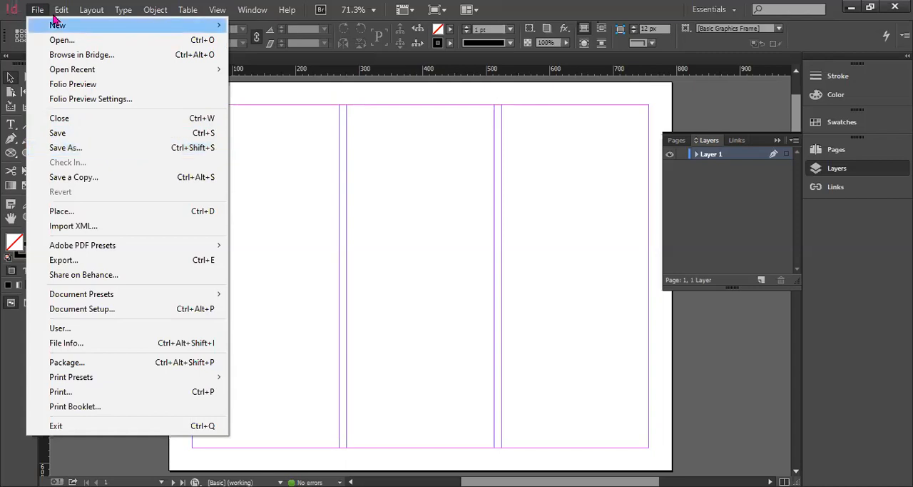
{"action": "mouse_move", "coordinate": [60, 10]}
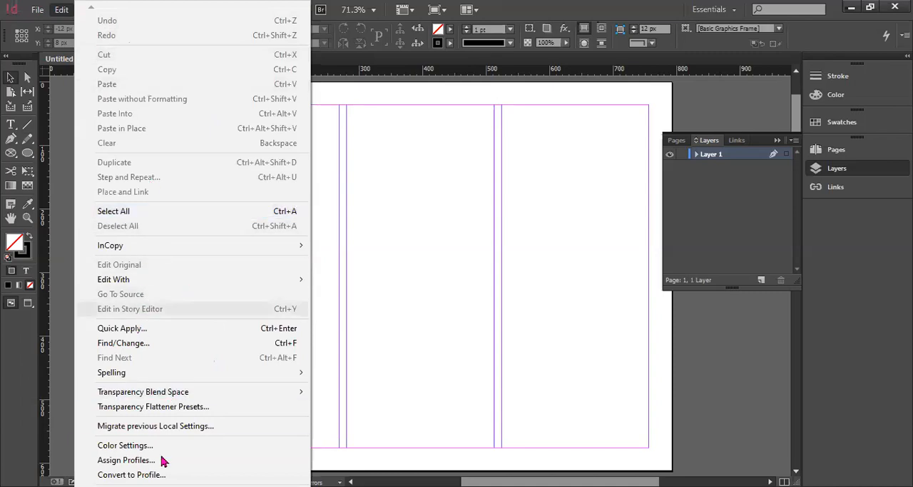
{"action": "left_click", "coordinate": [63, 10]}
{"action": "left_click", "coordinate": [89, 11]}
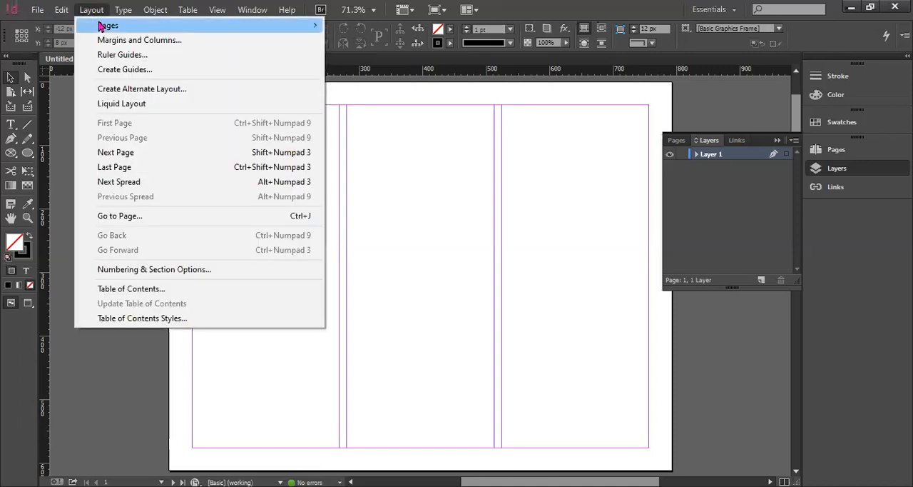
{"action": "mouse_move", "coordinate": [100, 27]}
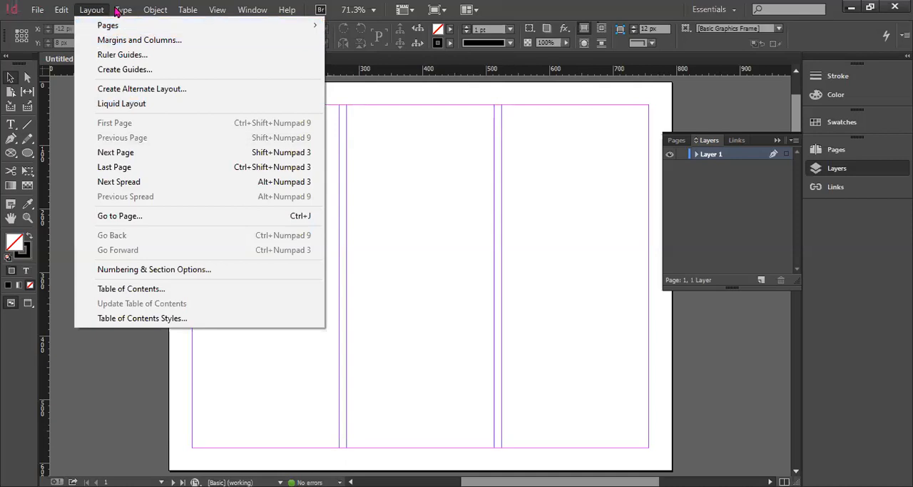
{"action": "mouse_move", "coordinate": [119, 13]}
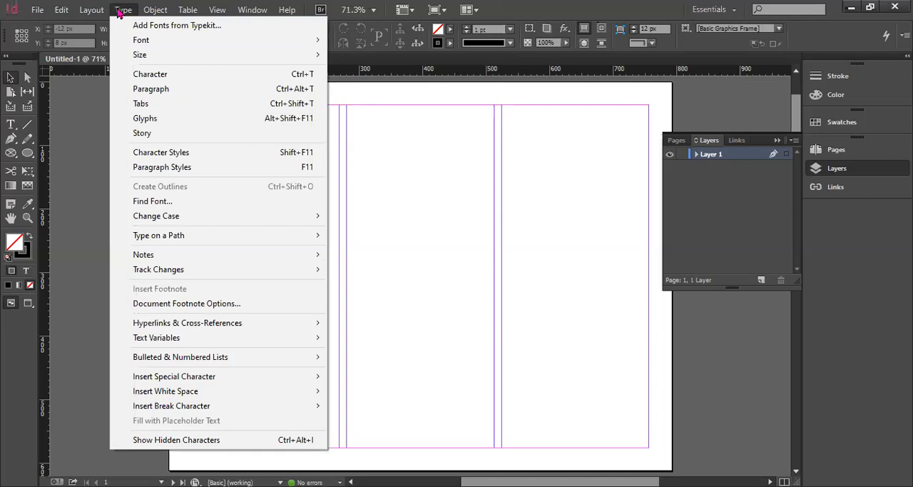
{"action": "mouse_move", "coordinate": [153, 40]}
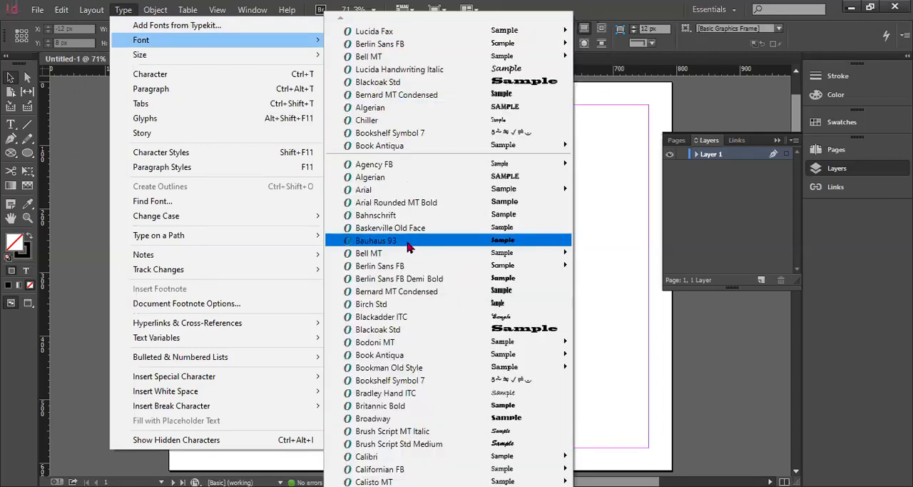
{"action": "mouse_move", "coordinate": [319, 60]}
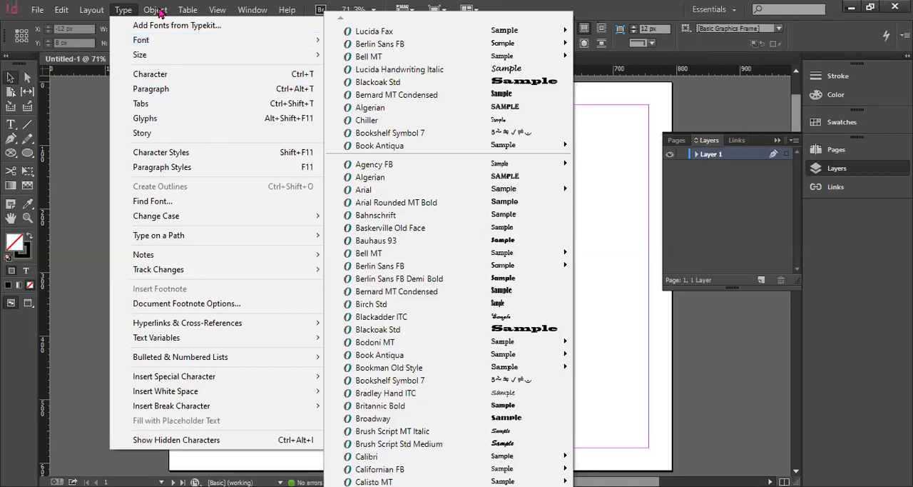
{"action": "left_click", "coordinate": [157, 10]}
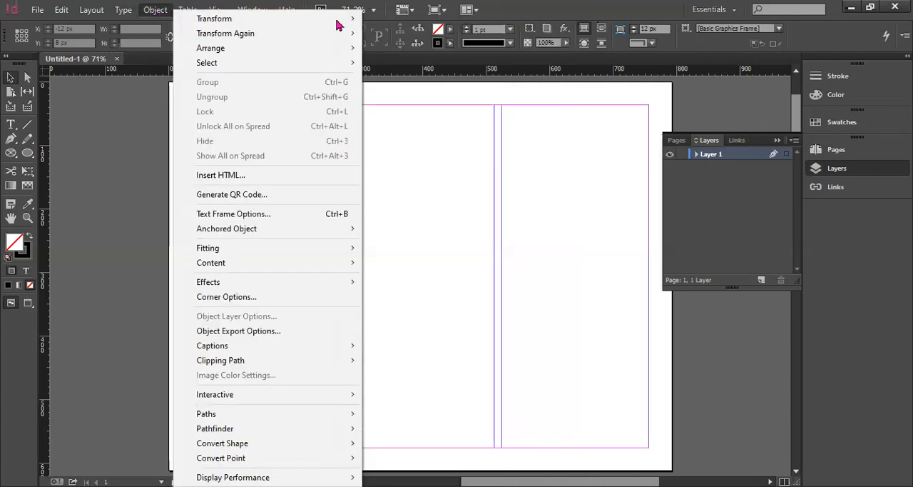
{"action": "mouse_move", "coordinate": [340, 26]}
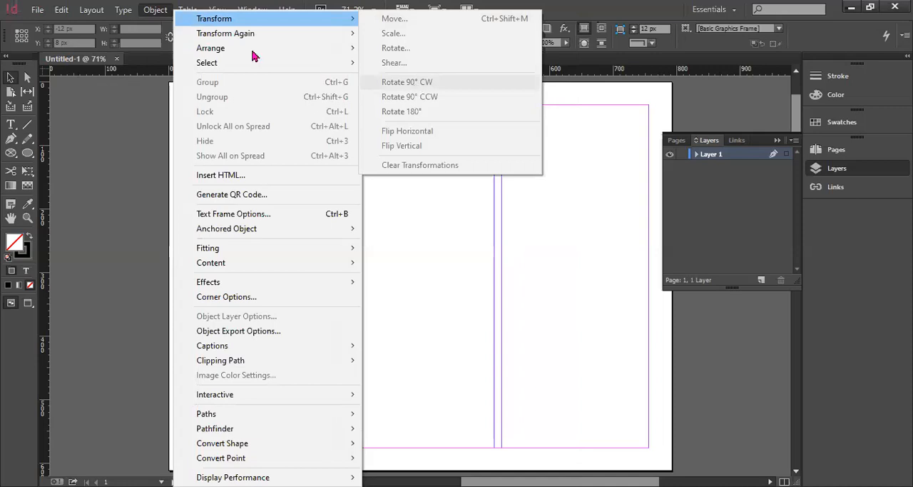
{"action": "mouse_move", "coordinate": [350, 52]}
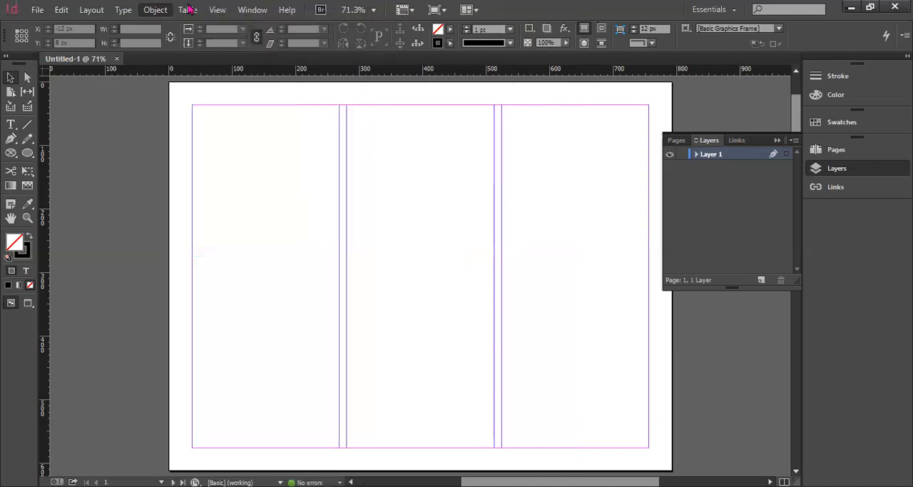
{"action": "left_click", "coordinate": [202, 18]}
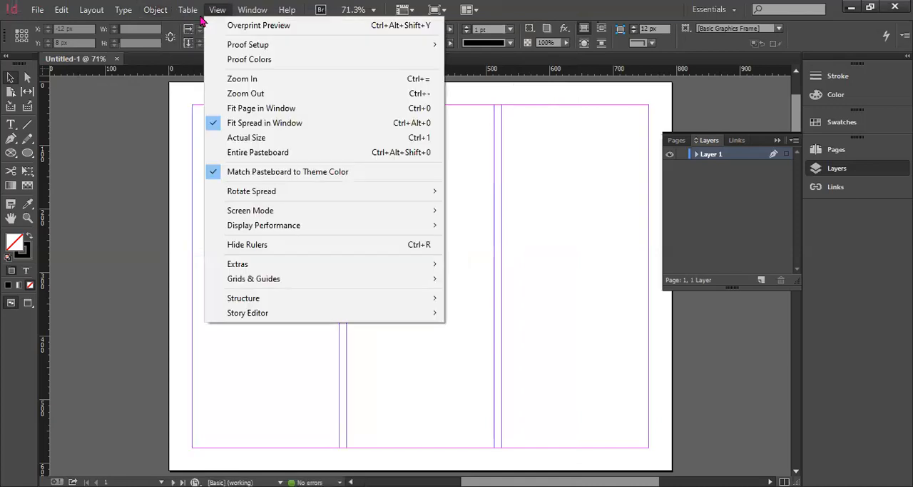
Hide the toolbox and show it again
{"action": "key", "text": "Right"}
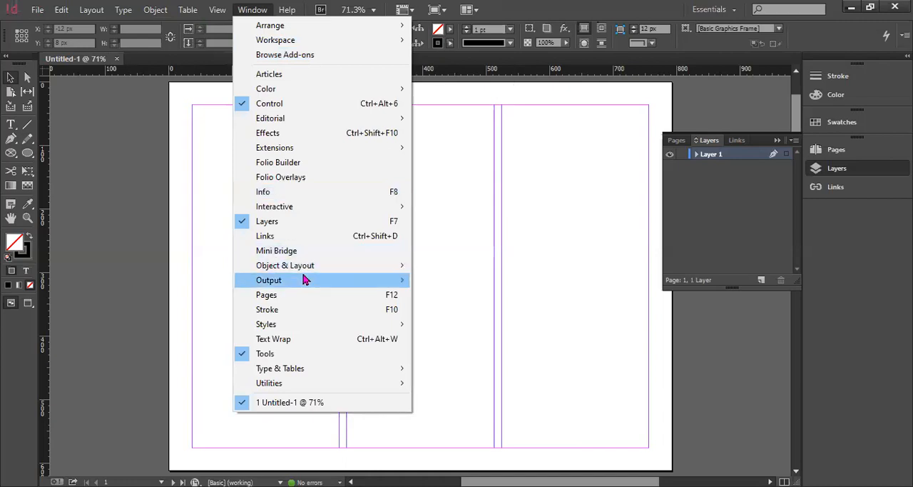
{"action": "left_click", "coordinate": [264, 354]}
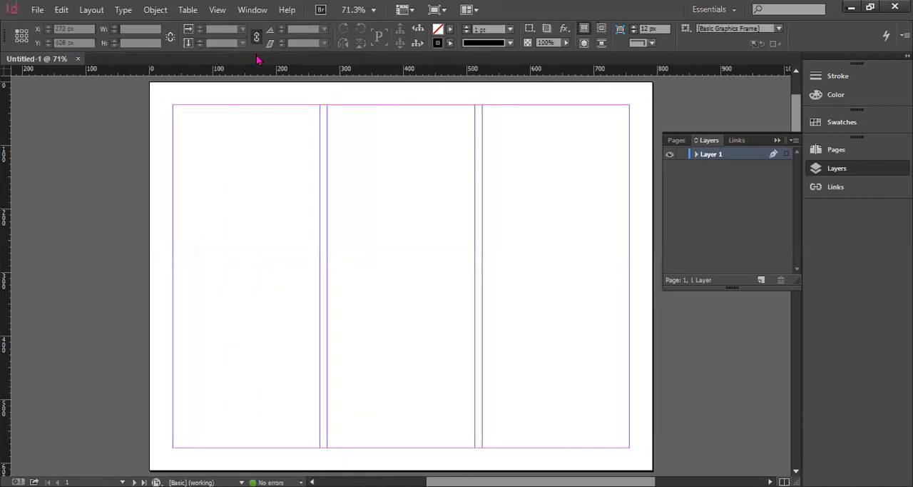
{"action": "left_click", "coordinate": [252, 11]}
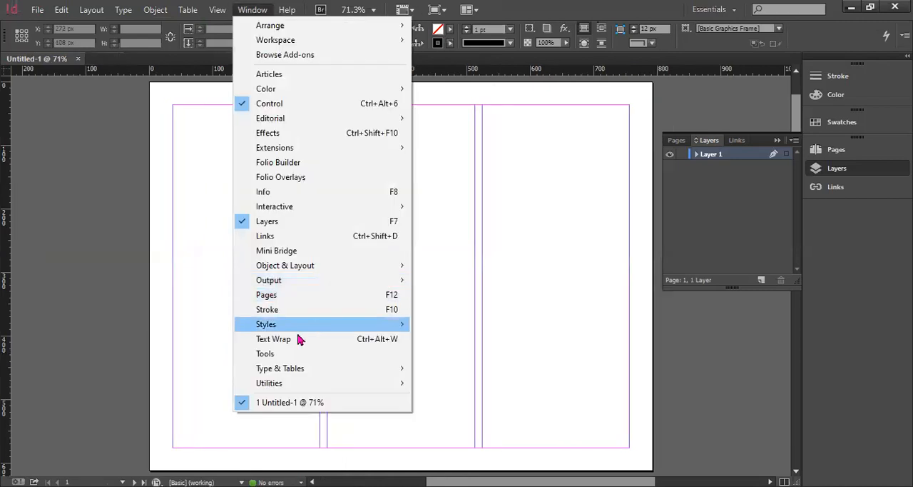
{"action": "left_click", "coordinate": [281, 353]}
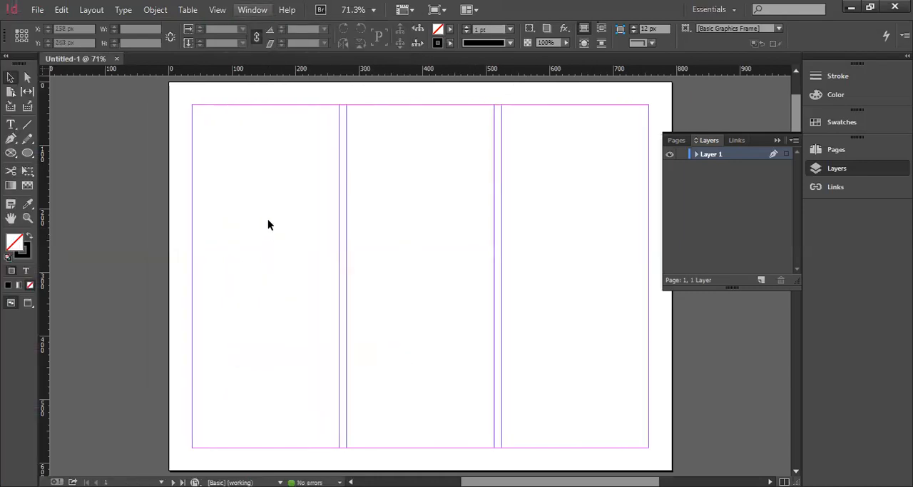
{"action": "left_click", "coordinate": [253, 10]}
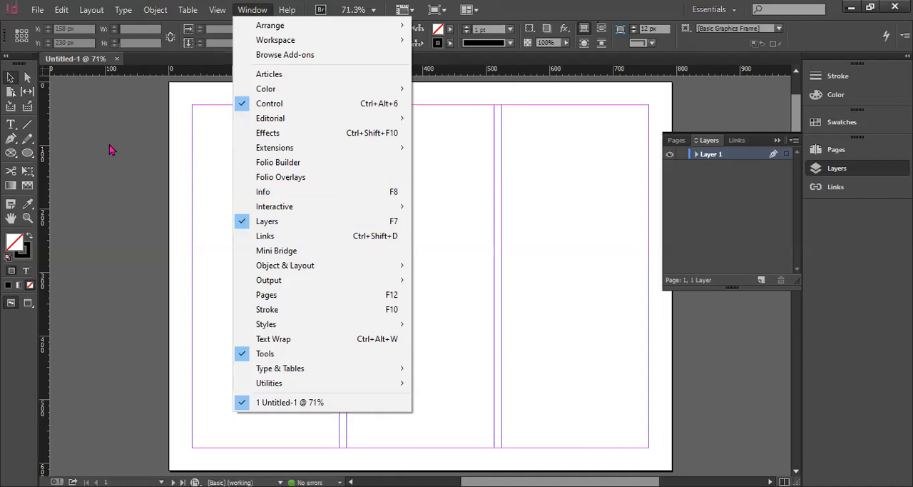
{"action": "left_click", "coordinate": [113, 112]}
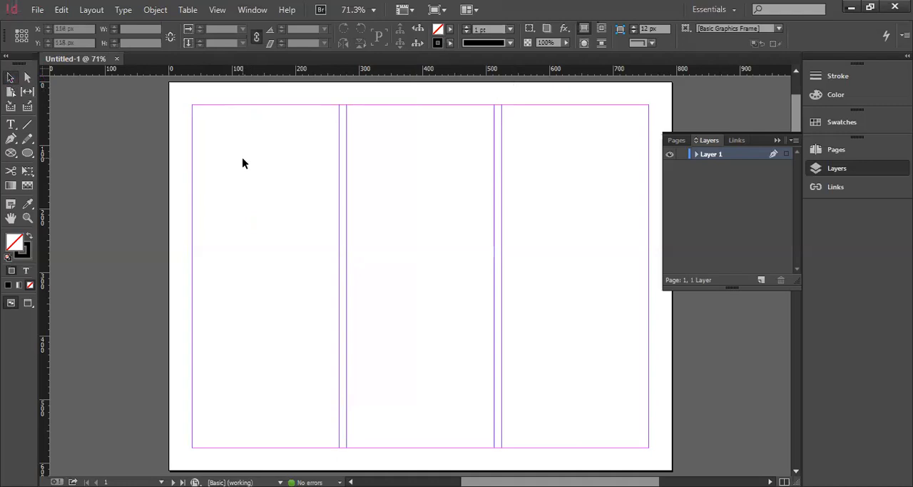
Draw an ellipse about 68 × 110 px in the upper part of the first column
{"action": "left_click", "coordinate": [29, 153]}
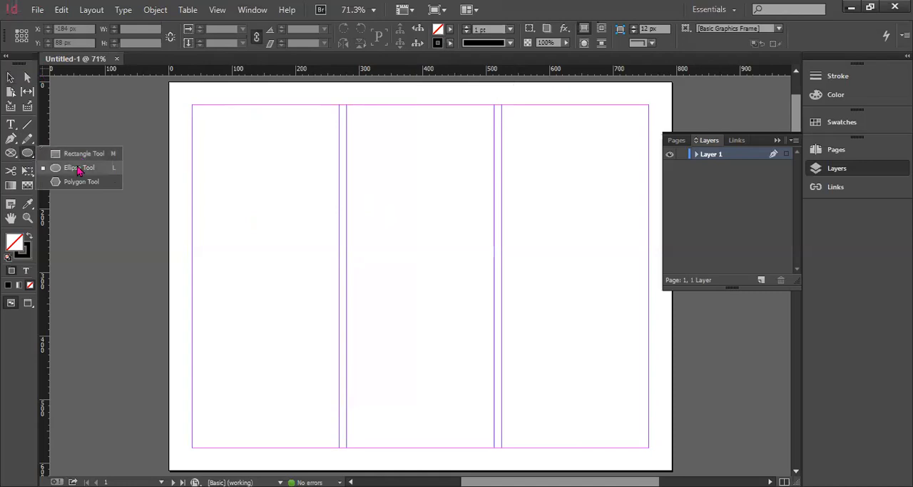
{"action": "left_click", "coordinate": [79, 170]}
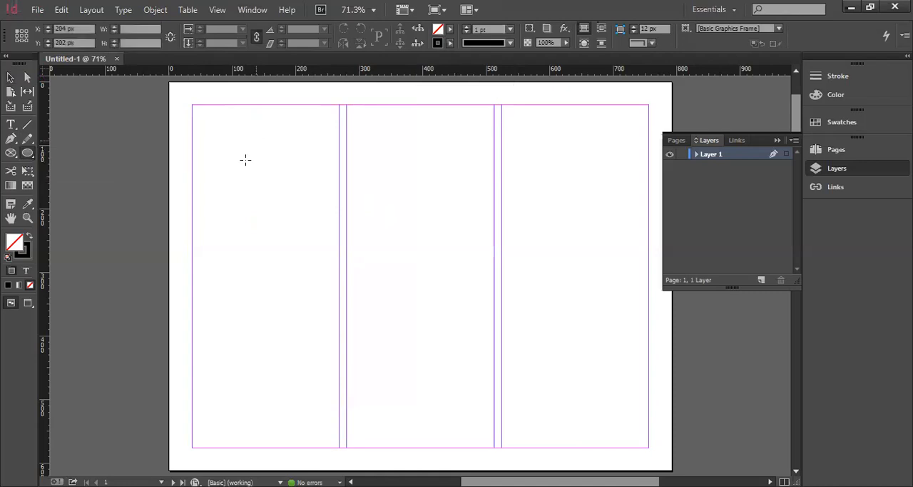
{"action": "left_click_drag", "start_coordinate": [298, 210], "coordinate": [256, 140]}
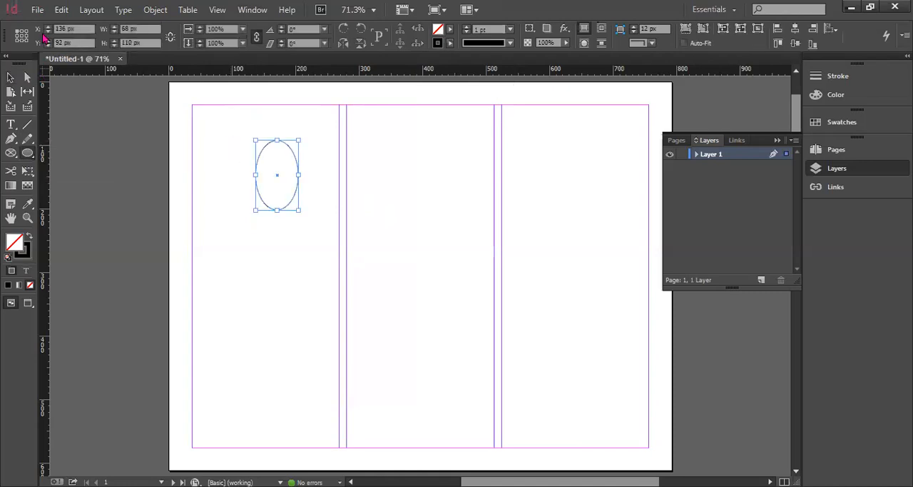
Move the whole ellipse slightly left and down to about X 102 px, Y 100 px, and deselect it
{"action": "left_click", "coordinate": [10, 77]}
{"action": "left_click", "coordinate": [238, 184]}
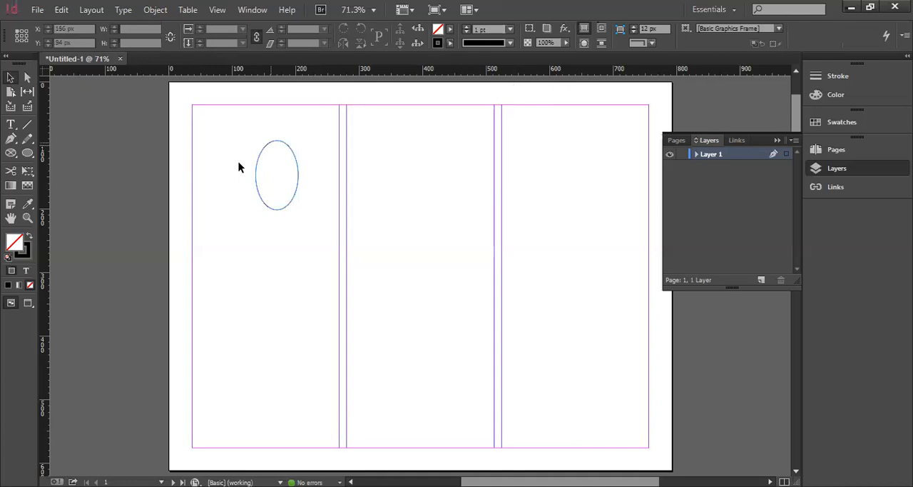
{"action": "left_click", "coordinate": [280, 167]}
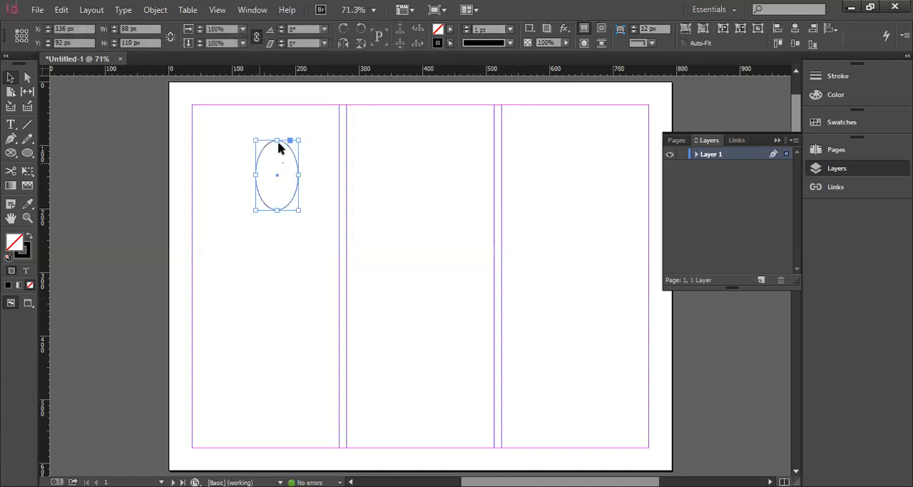
{"action": "left_click", "coordinate": [279, 145]}
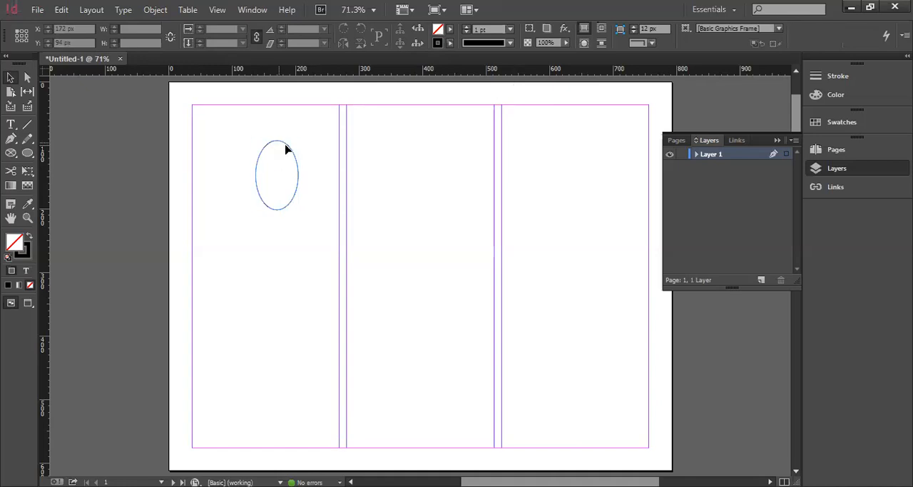
{"action": "left_click", "coordinate": [286, 147]}
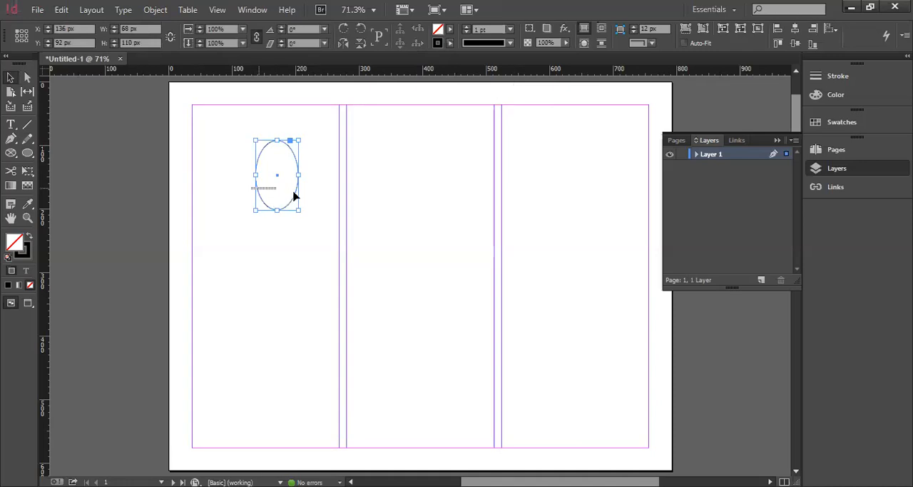
{"action": "left_click_drag", "start_coordinate": [279, 179], "coordinate": [255, 179]}
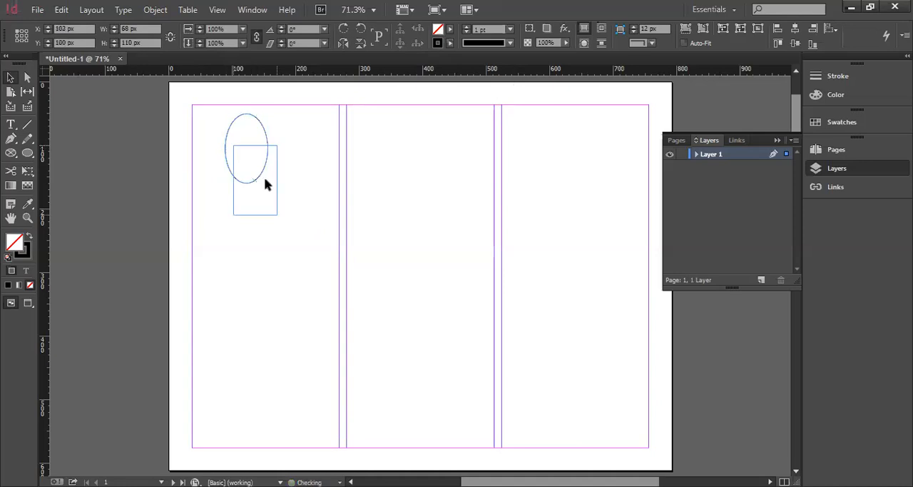
{"action": "left_click", "coordinate": [257, 174]}
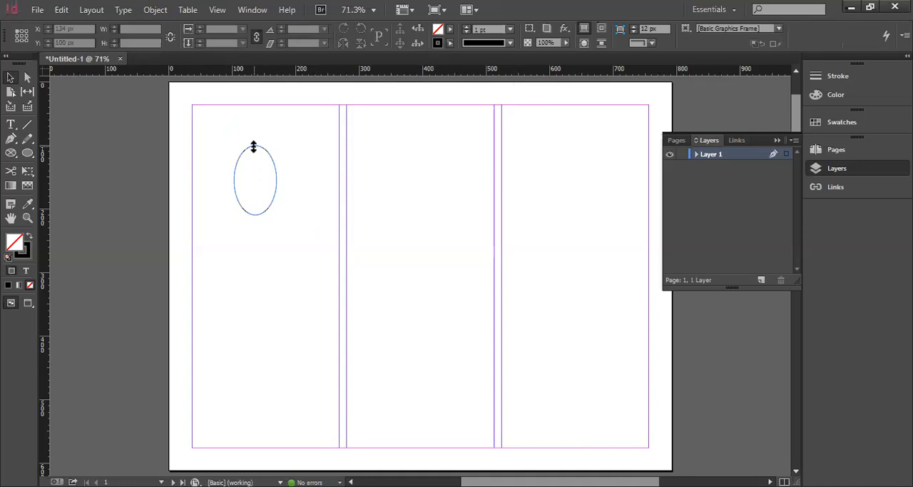
Try rotating the ellipse about -43° and resizing it by a corner, and undo both changes
{"action": "left_click", "coordinate": [253, 147]}
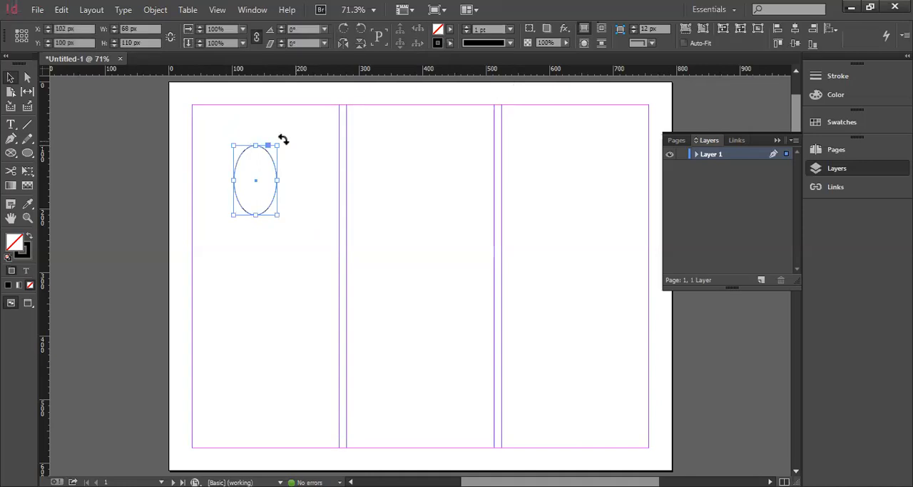
{"action": "left_click_drag", "start_coordinate": [305, 169], "coordinate": [306, 182]}
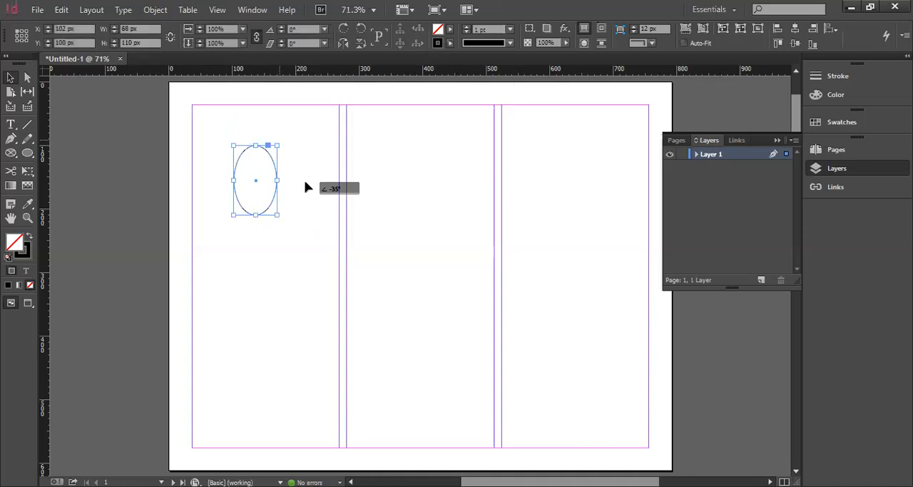
{"action": "left_click_drag", "start_coordinate": [294, 169], "coordinate": [285, 230]}
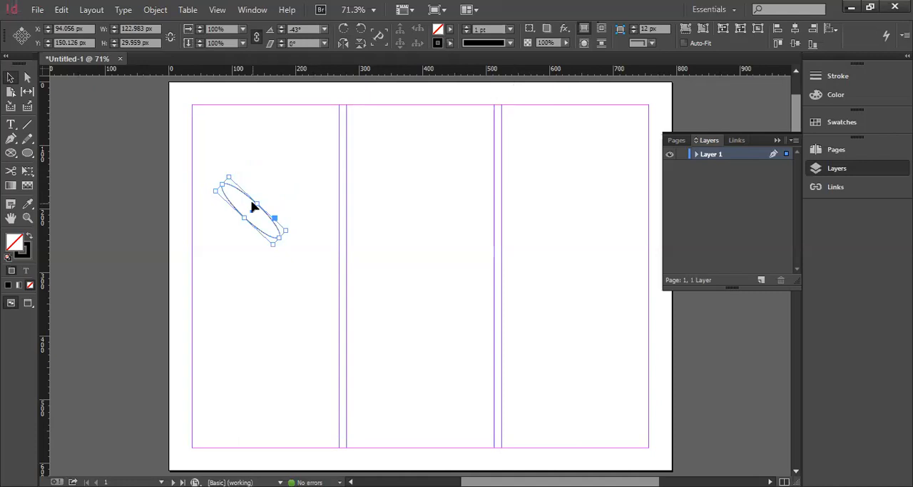
{"action": "key", "text": "ctrl+z"}
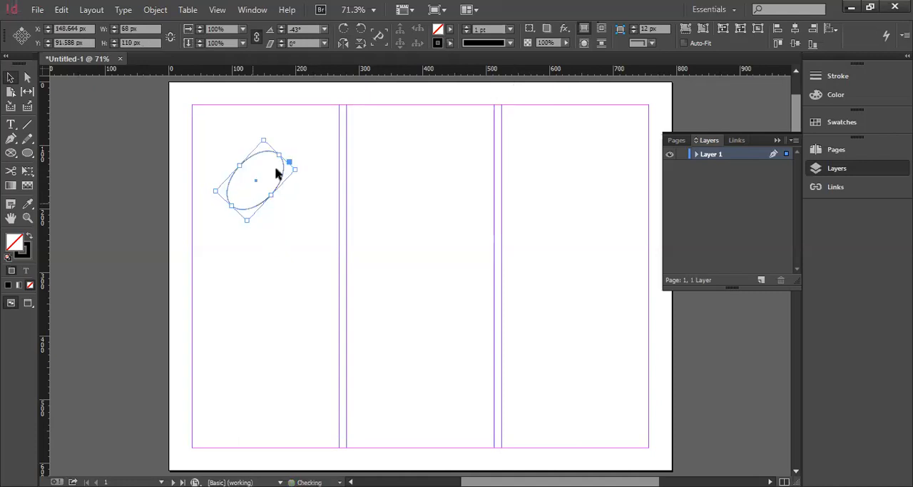
{"action": "key", "text": "ctrl+z"}
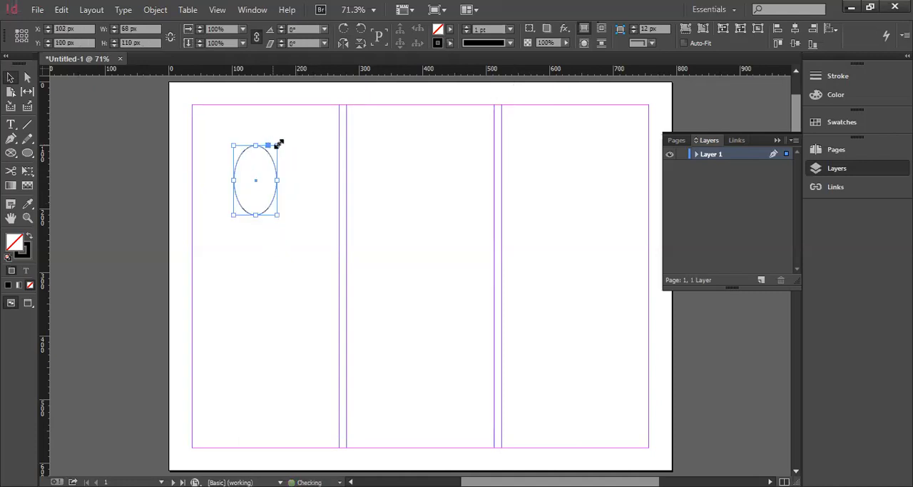
Resize the ellipse from its corners and edges to about 164 × 138 px
{"action": "left_click_drag", "start_coordinate": [279, 145], "coordinate": [335, 130]}
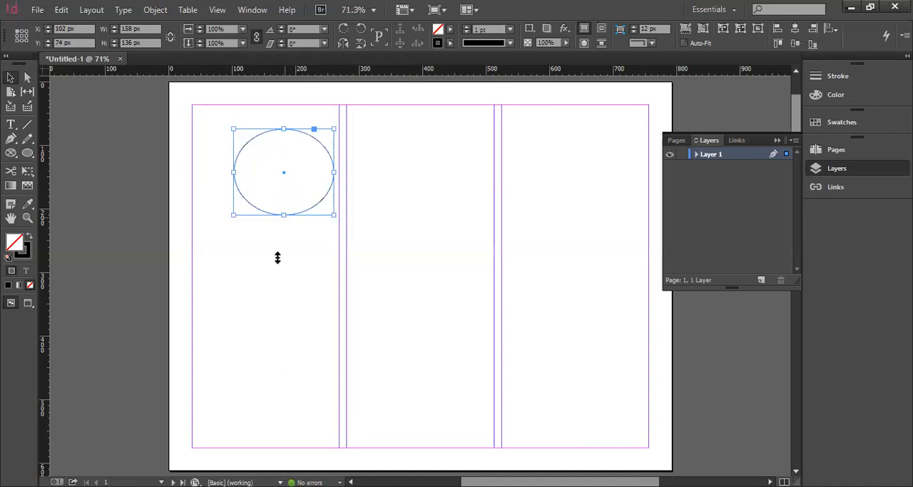
{"action": "left_click_drag", "start_coordinate": [283, 214], "coordinate": [278, 257]}
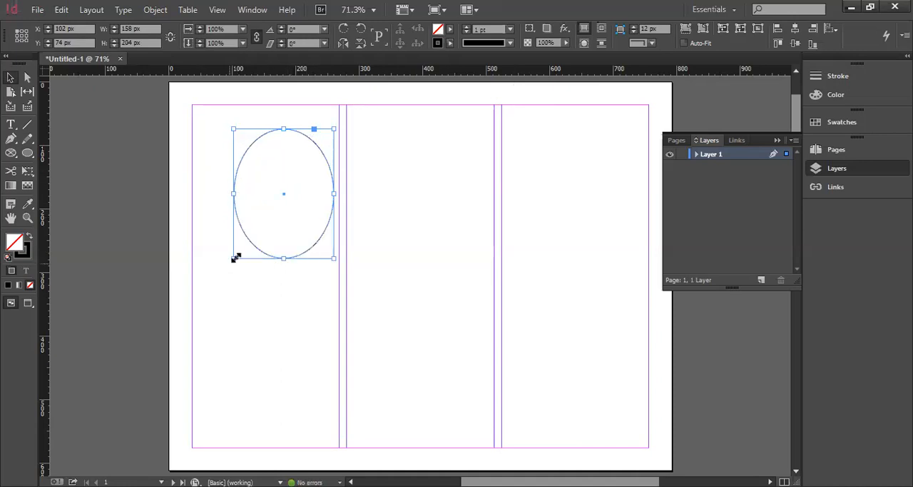
{"action": "left_click_drag", "start_coordinate": [236, 258], "coordinate": [294, 227]}
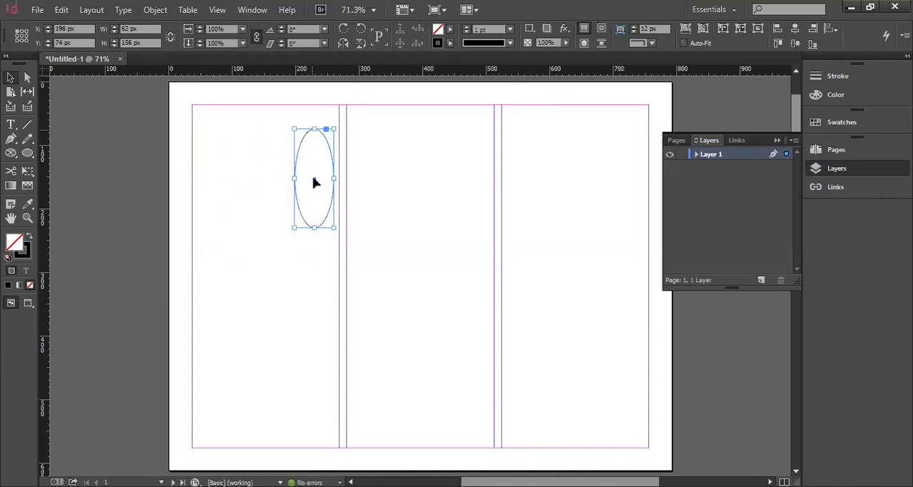
{"action": "left_click", "coordinate": [319, 131]}
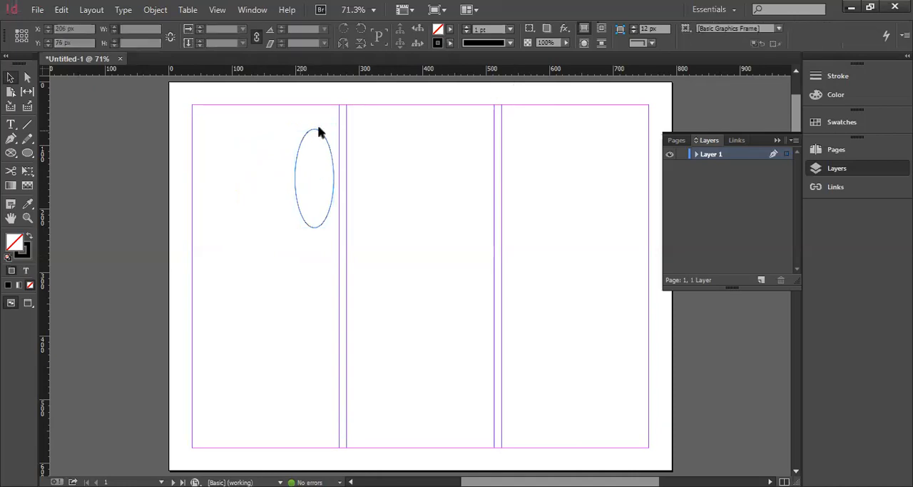
{"action": "left_click", "coordinate": [314, 131]}
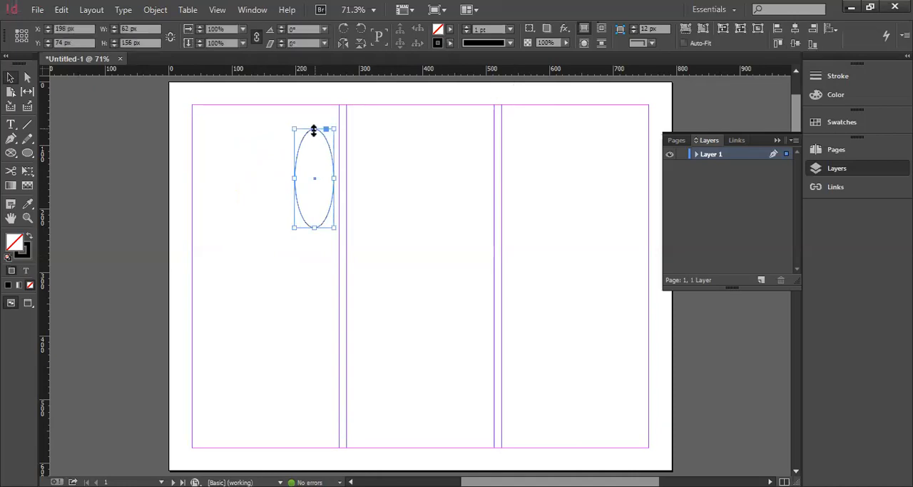
{"action": "left_click_drag", "start_coordinate": [294, 129], "coordinate": [247, 142]}
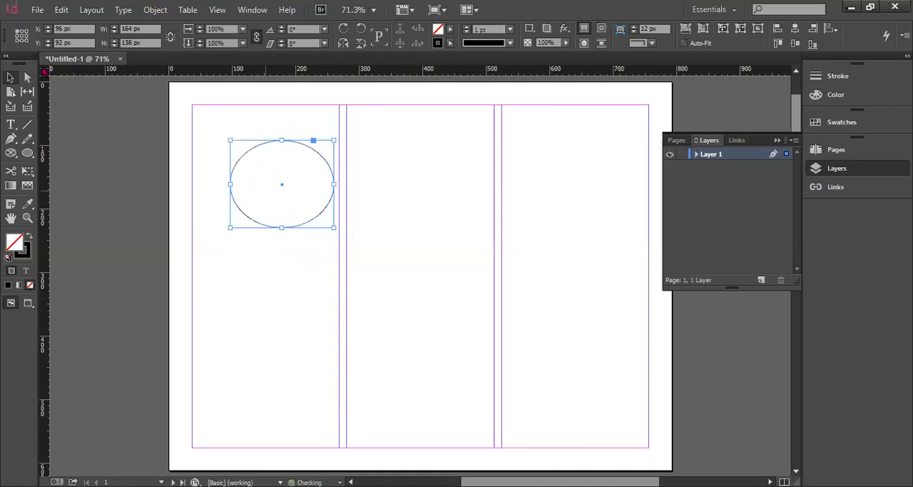
Move the ellipse with the Direct Selection tool to about X 76.5 px, Y 71 px
{"action": "left_click", "coordinate": [27, 77]}
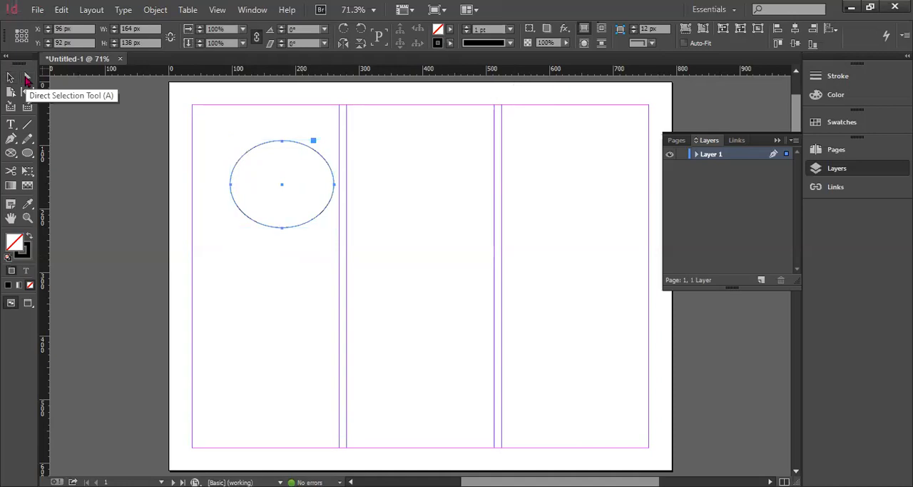
{"action": "key", "text": "v"}
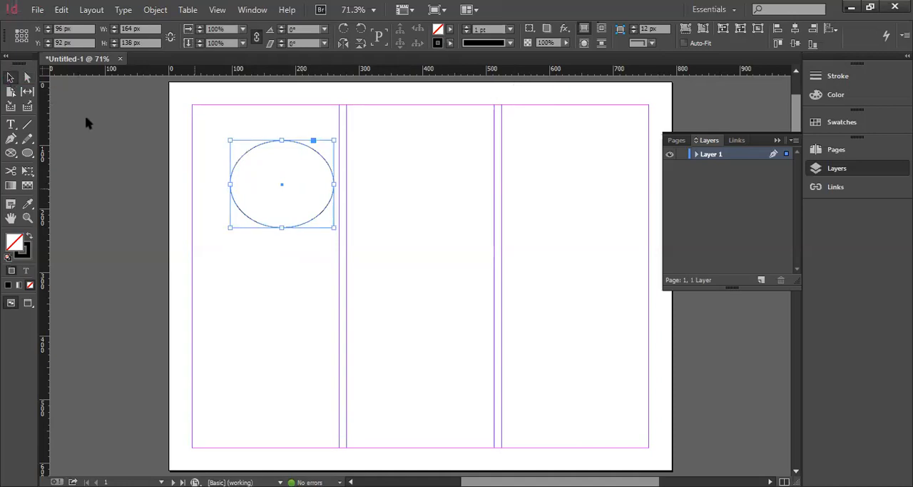
{"action": "key", "text": "a"}
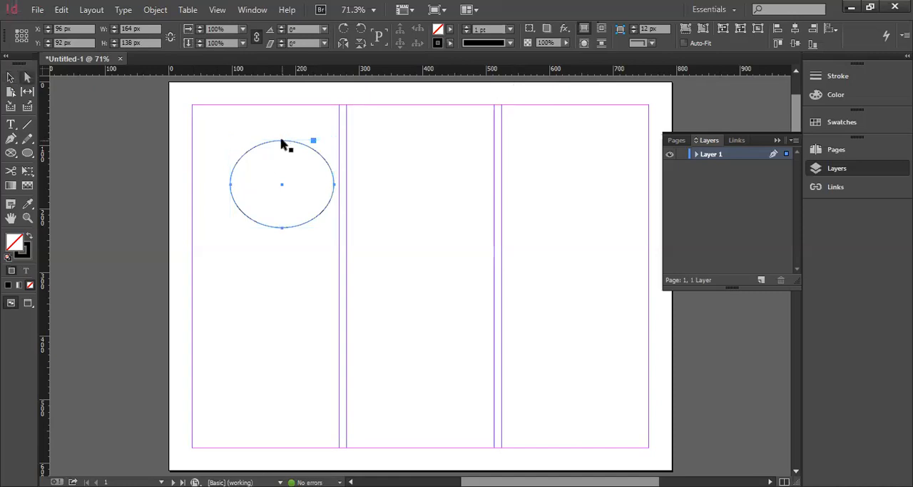
{"action": "left_click_drag", "start_coordinate": [282, 141], "coordinate": [280, 156]}
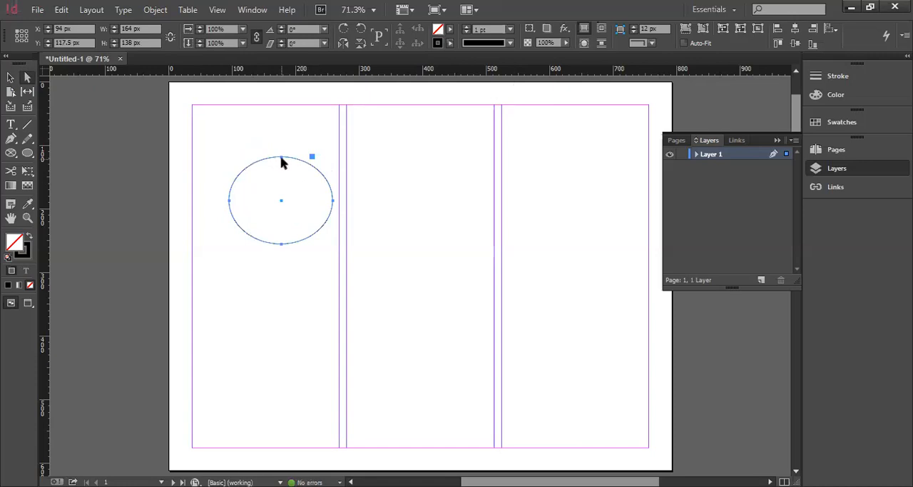
{"action": "left_click_drag", "start_coordinate": [330, 203], "coordinate": [249, 199]}
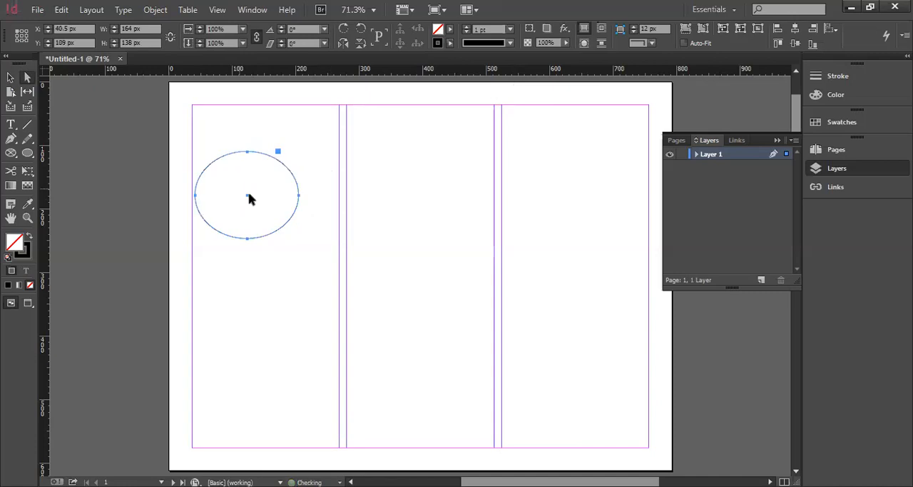
{"action": "left_click_drag", "start_coordinate": [276, 154], "coordinate": [299, 130]}
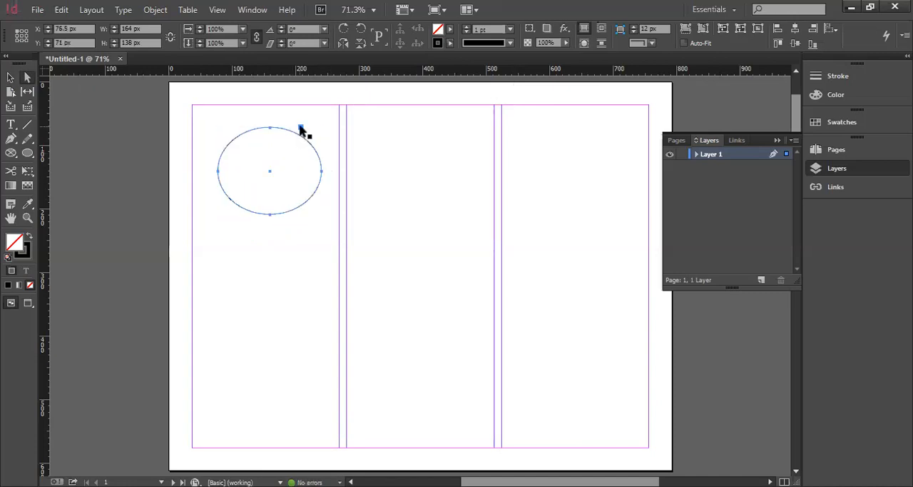
Add an anchor point on the ellipse's upper-right curve and move the ellipse to about X 98 px, Y 24.5 px
{"action": "left_click", "coordinate": [13, 141]}
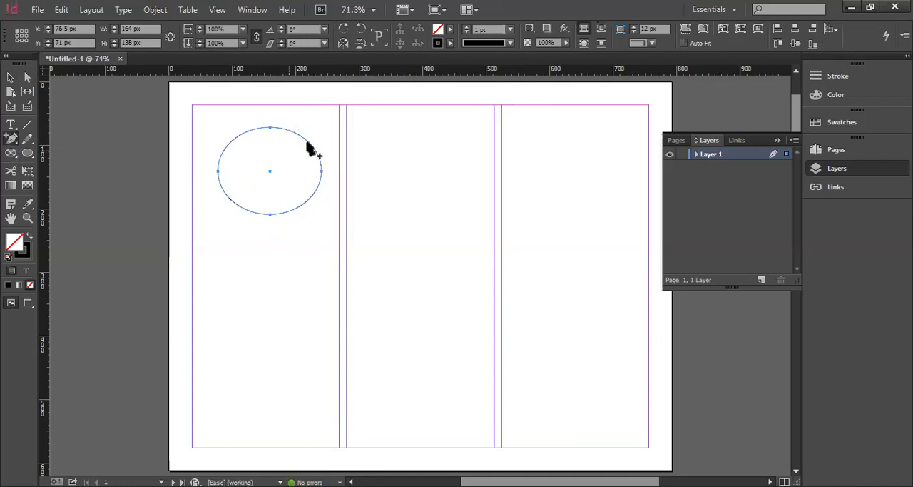
{"action": "left_click", "coordinate": [309, 142]}
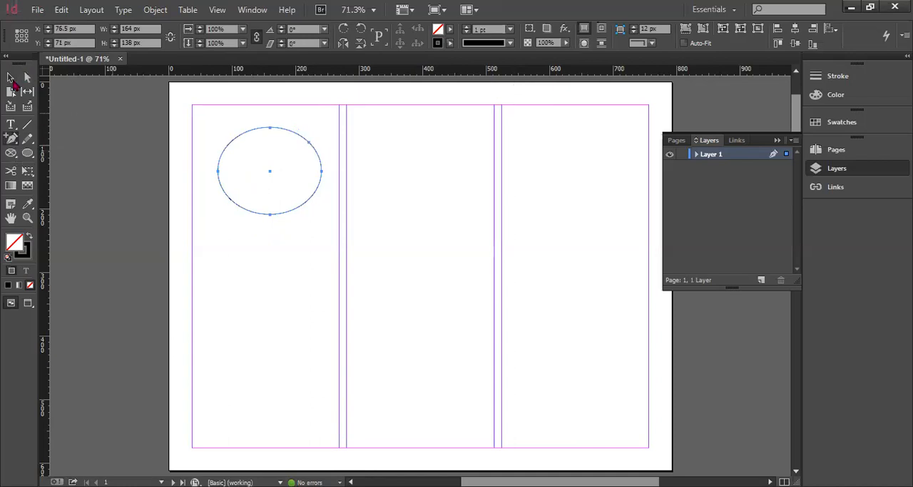
{"action": "key", "text": "a"}
{"action": "left_click_drag", "start_coordinate": [249, 182], "coordinate": [313, 147]}
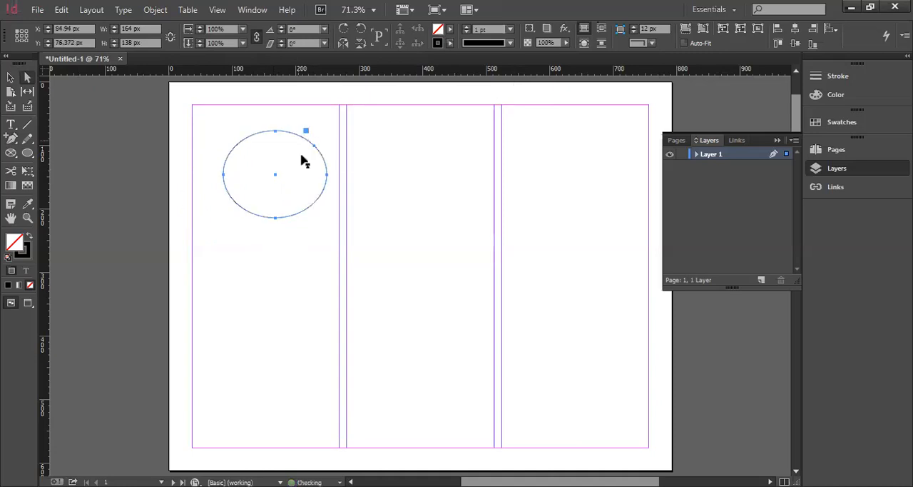
{"action": "key", "text": "ctrl+z"}
{"action": "key", "text": "ctrl+z"}
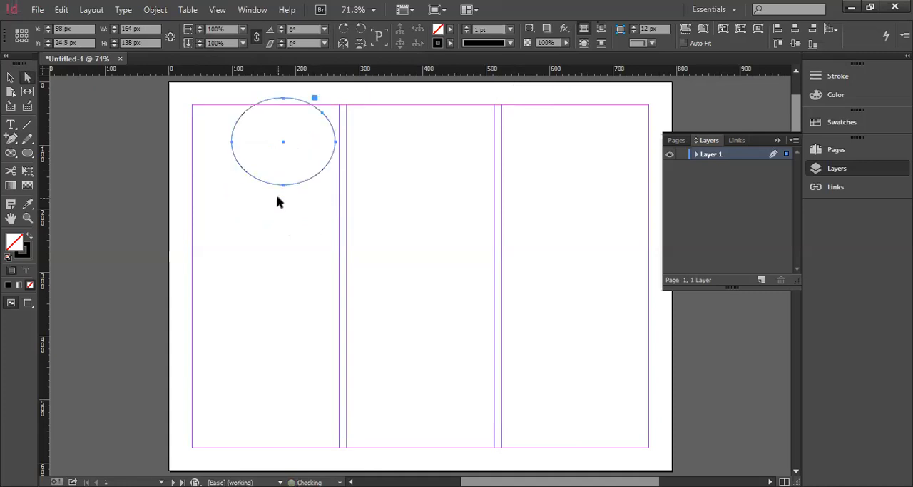
{"action": "left_click", "coordinate": [110, 179]}
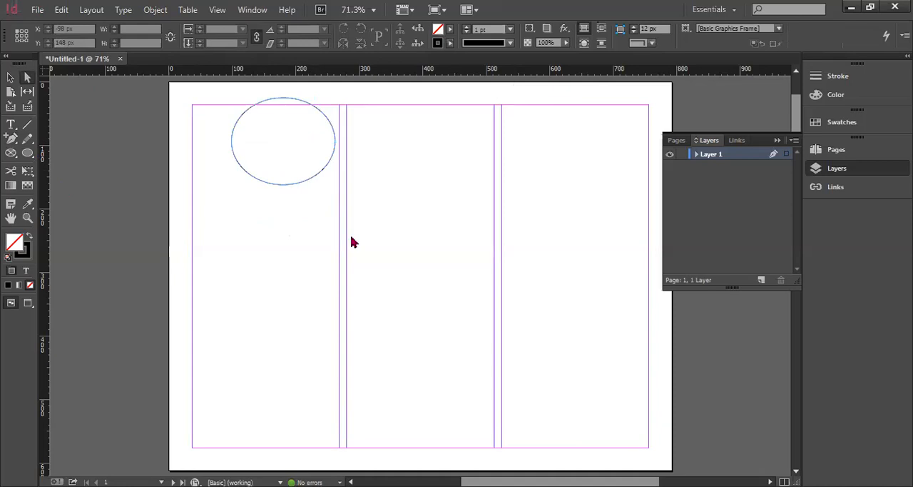
Draw a hexagon about 154 × 214 px in the middle column and reshape it by moving its upper-right, left and lower-left corner points
{"action": "left_click_drag", "start_coordinate": [389, 148], "coordinate": [487, 285]}
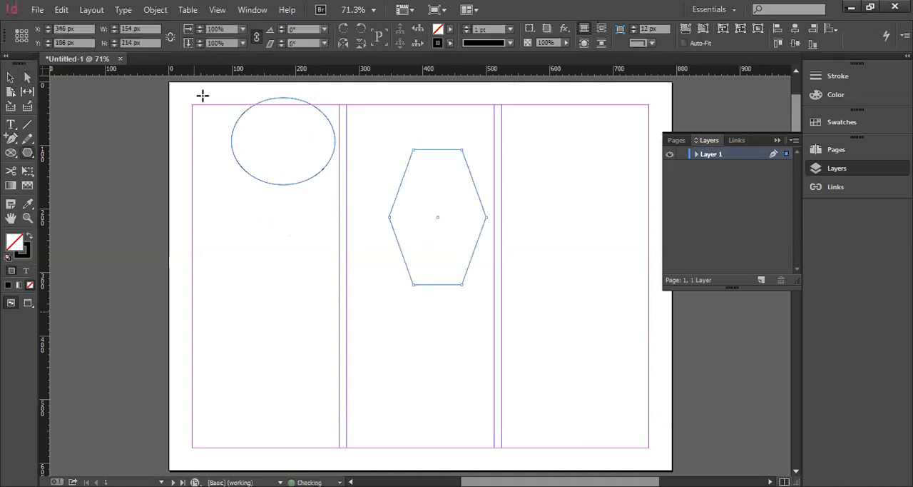
{"action": "left_click", "coordinate": [25, 79]}
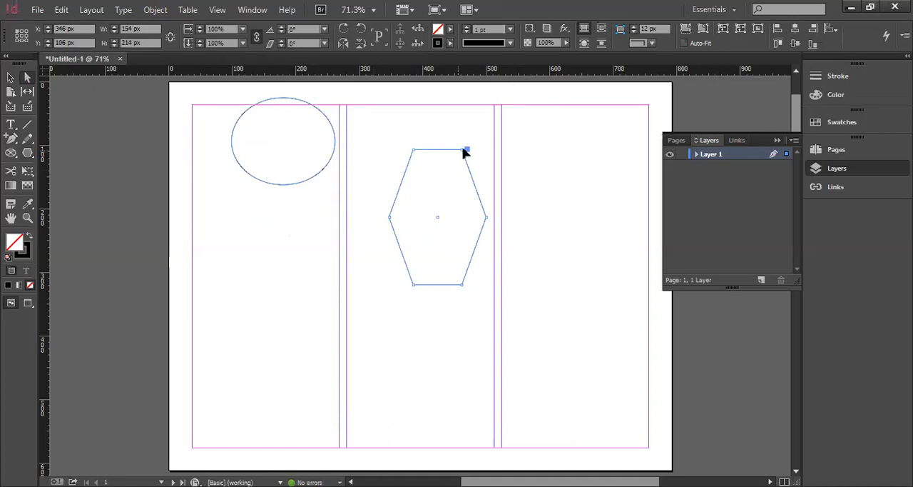
{"action": "key", "text": "Delete"}
{"action": "left_click_drag", "start_coordinate": [390, 217], "coordinate": [435, 222]}
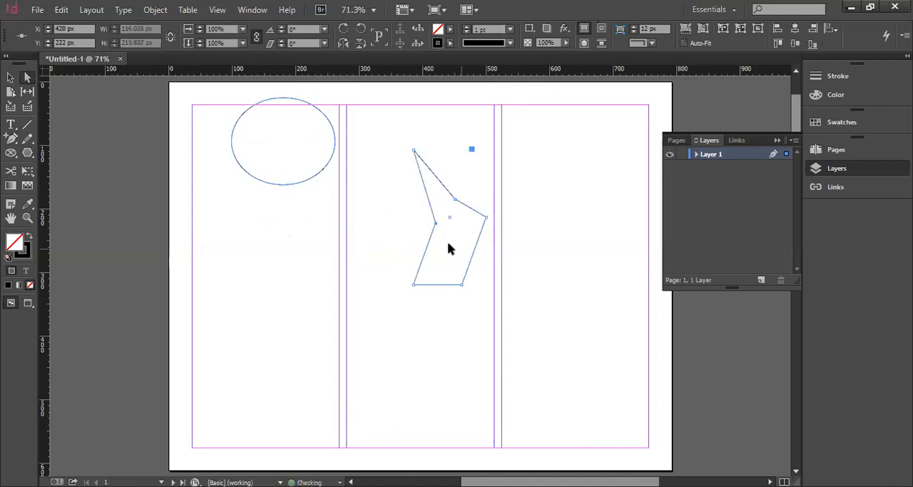
{"action": "left_click_drag", "start_coordinate": [413, 284], "coordinate": [393, 245]}
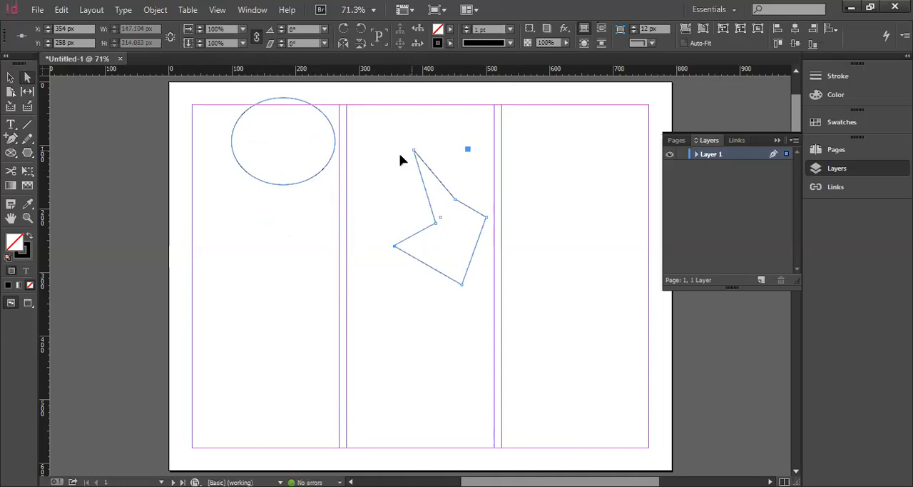
Reshape the polygon to about 190 × 199 px by moving its upper, left and inner notch corner points
{"action": "left_click_drag", "start_coordinate": [414, 150], "coordinate": [395, 160]}
{"action": "left_click_drag", "start_coordinate": [395, 246], "coordinate": [371, 232]}
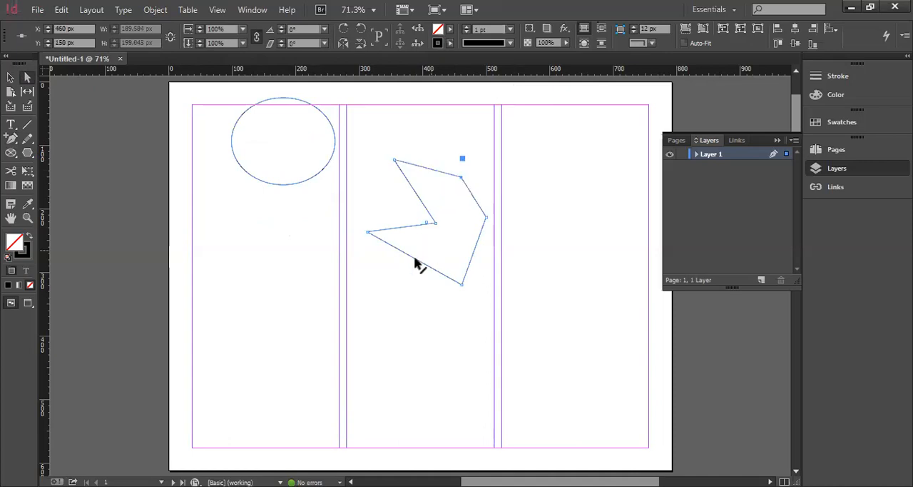
{"action": "left_click_drag", "start_coordinate": [436, 223], "coordinate": [450, 187]}
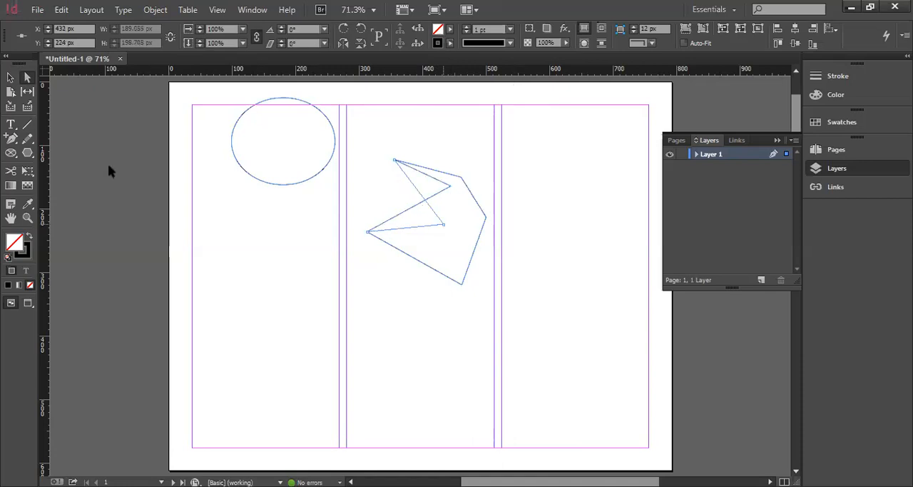
Compare the polygon's anchor points under the Direct Selection tool with its bounding box under the Selection tool
{"action": "left_click", "coordinate": [27, 78]}
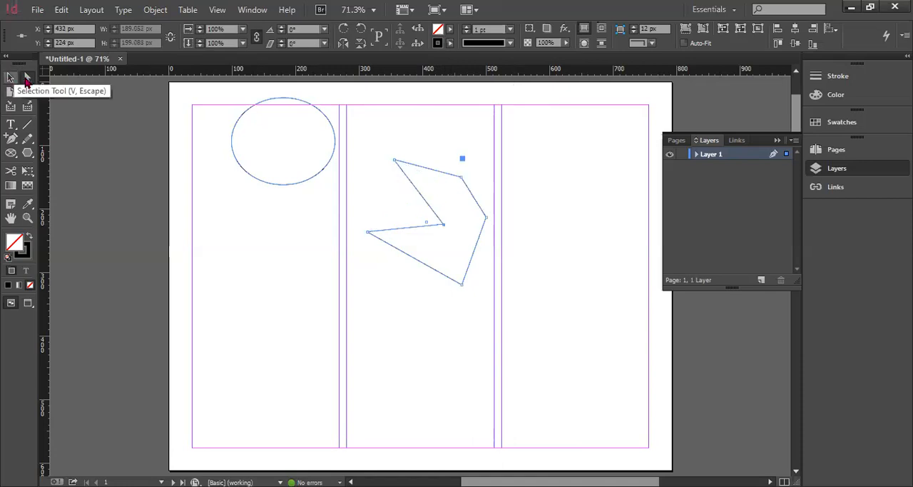
{"action": "left_click", "coordinate": [10, 78]}
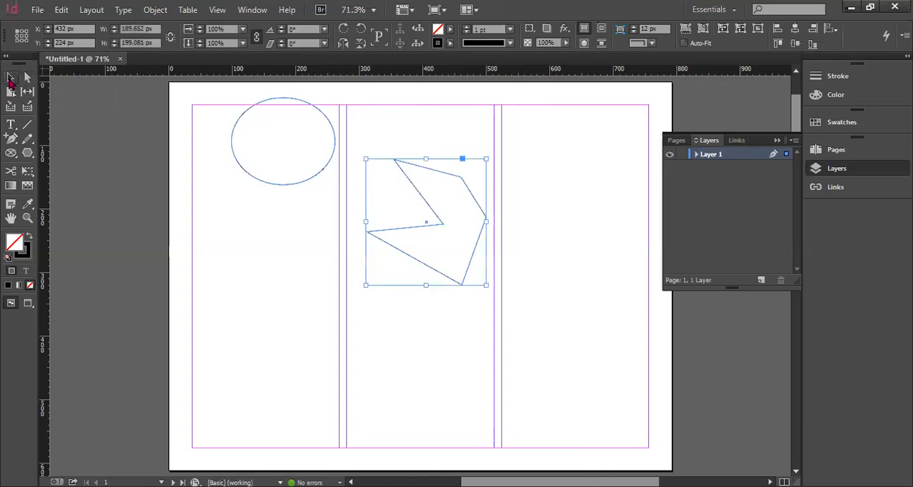
{"action": "left_click", "coordinate": [27, 80]}
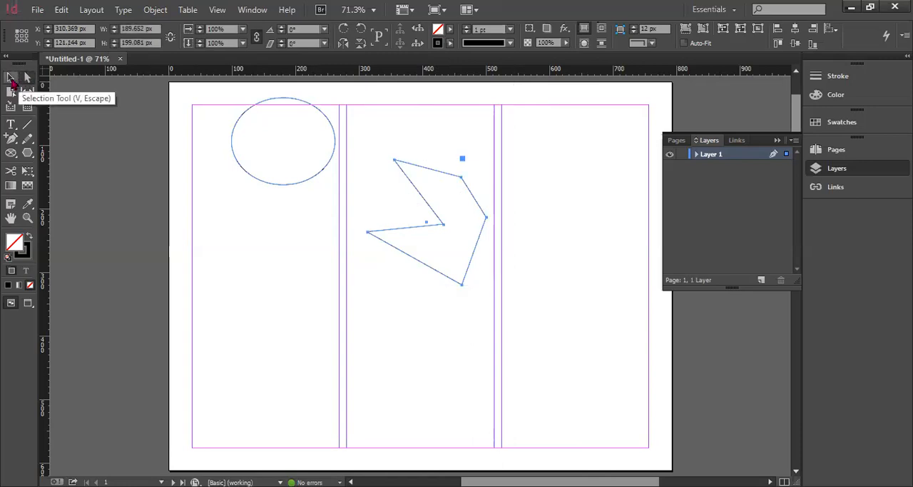
{"action": "left_click", "coordinate": [11, 80]}
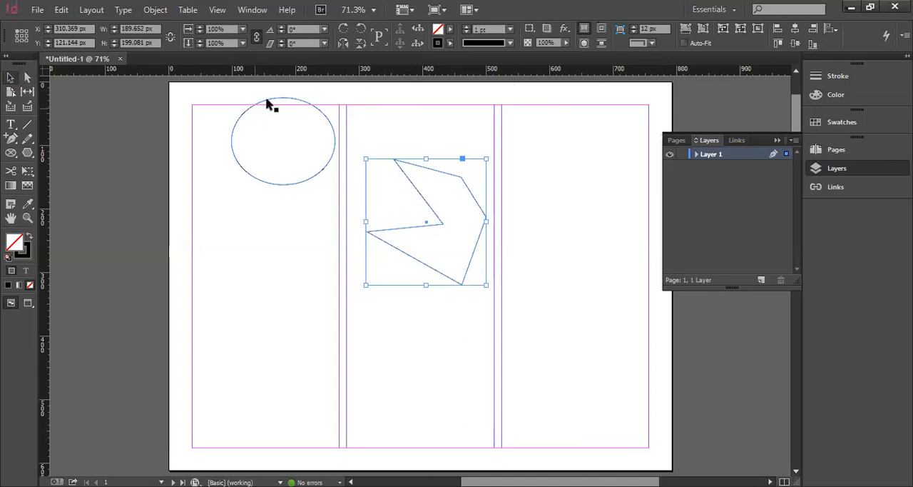
Select the ellipse by its outline and move it down within the first column by its center point
{"action": "left_click", "coordinate": [261, 179]}
{"action": "left_click", "coordinate": [288, 142]}
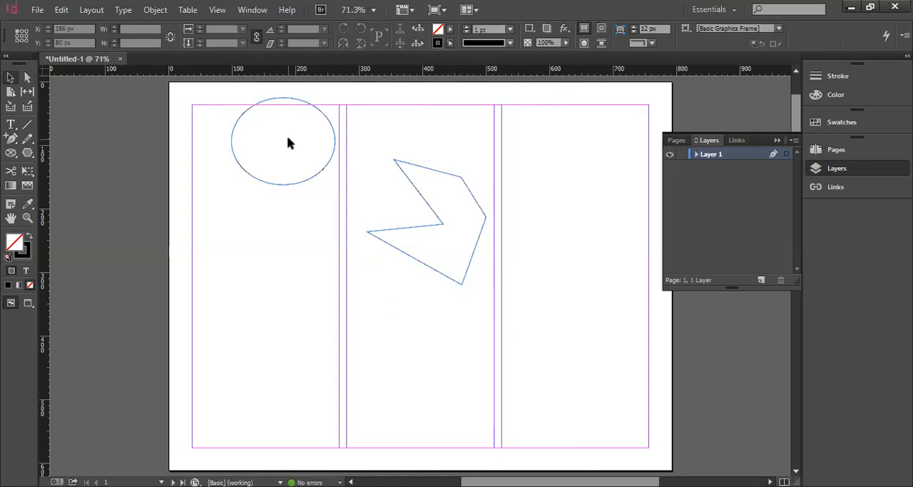
{"action": "left_click", "coordinate": [232, 140]}
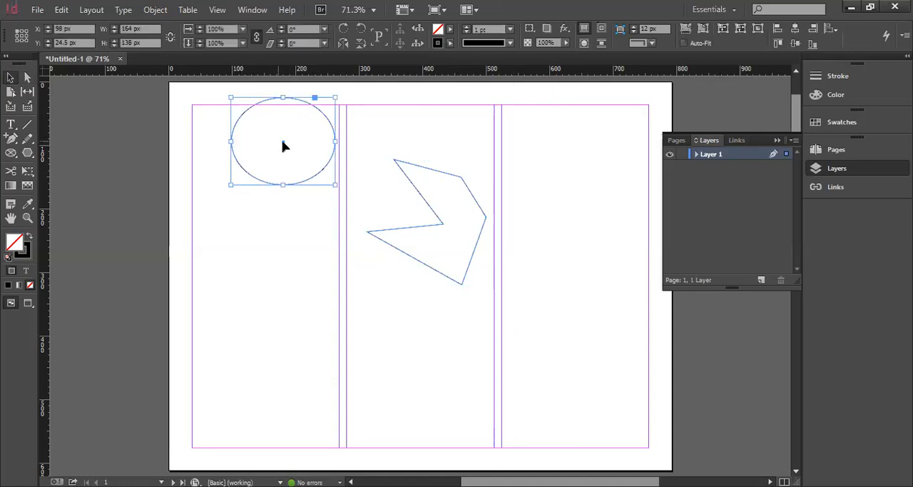
{"action": "left_click_drag", "start_coordinate": [283, 146], "coordinate": [277, 211]}
Rotate the ellipse to -61° and shrink it to about 131 × 119 px
{"action": "mouse_move", "coordinate": [330, 156]}
{"action": "left_mouse_down"}
{"action": "mouse_move", "coordinate": [336, 204]}
{"action": "mouse_move", "coordinate": [326, 226]}
{"action": "left_mouse_up"}
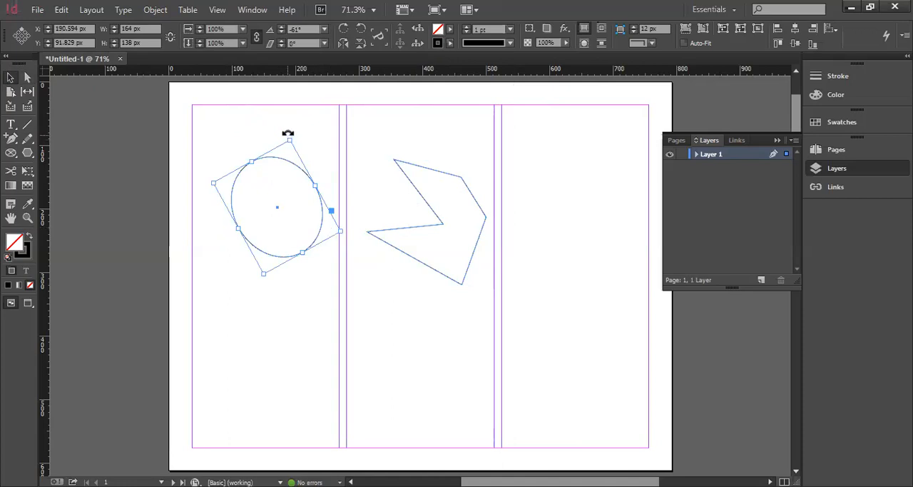
{"action": "left_click_drag", "start_coordinate": [288, 141], "coordinate": [288, 173]}
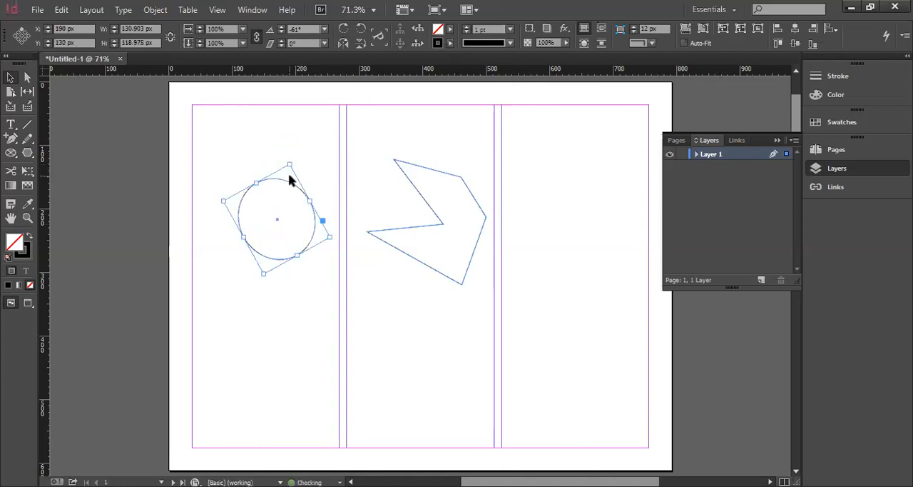
Shift the ellipse slightly up and left with the Direct Selection tool and reshape the polygon to about 155 × 209 px by moving its corner points
{"action": "left_click", "coordinate": [27, 77]}
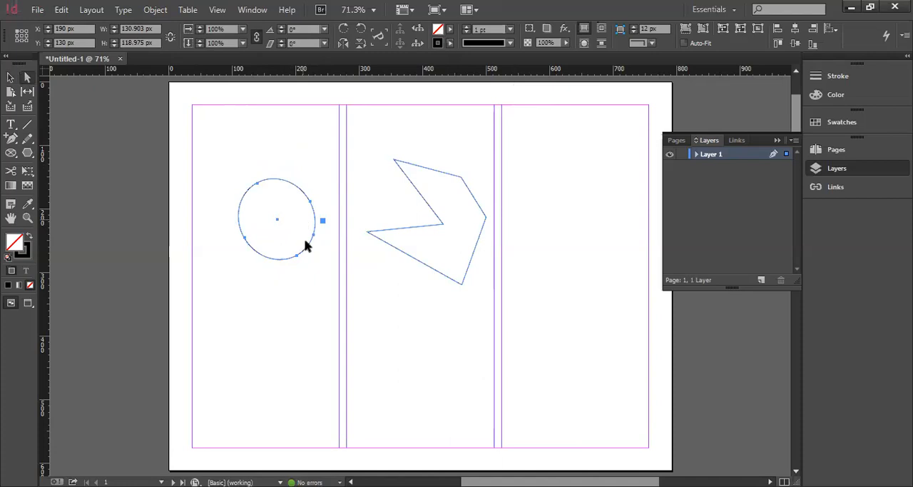
{"action": "left_click_drag", "start_coordinate": [304, 241], "coordinate": [288, 236]}
{"action": "left_click", "coordinate": [440, 224]}
{"action": "left_click_drag", "start_coordinate": [461, 177], "coordinate": [458, 296]}
{"action": "left_click_drag", "start_coordinate": [367, 232], "coordinate": [369, 232]}
{"action": "left_click_drag", "start_coordinate": [441, 219], "coordinate": [419, 174]}
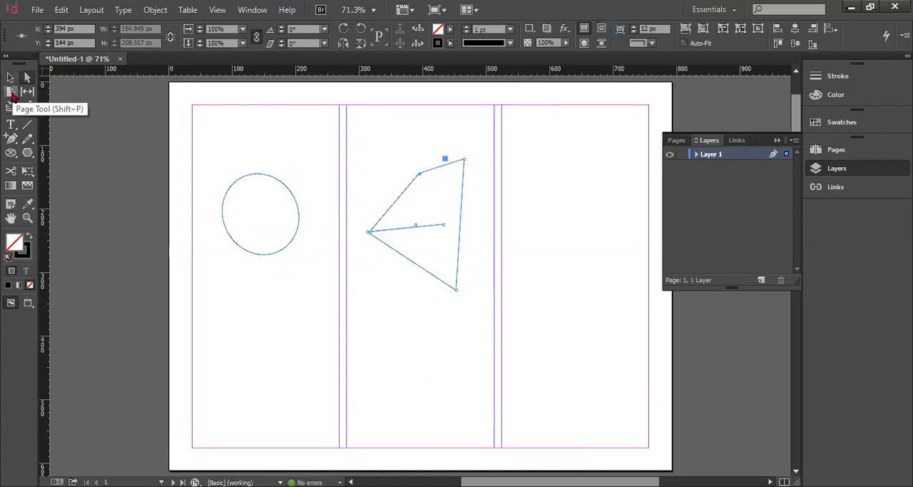
Look through the document's page thumbnails with the Page tool active and try to delete page 1, cancelling the deletion
{"action": "left_click", "coordinate": [11, 93]}
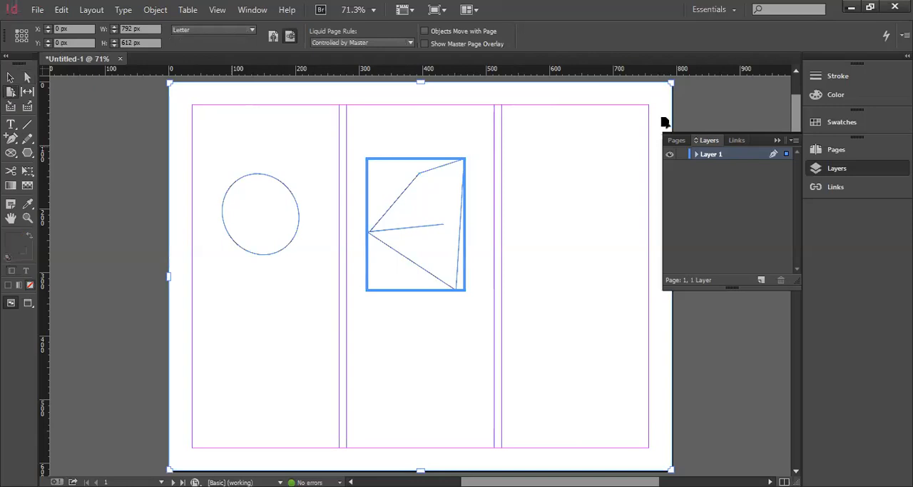
{"action": "left_click", "coordinate": [678, 140]}
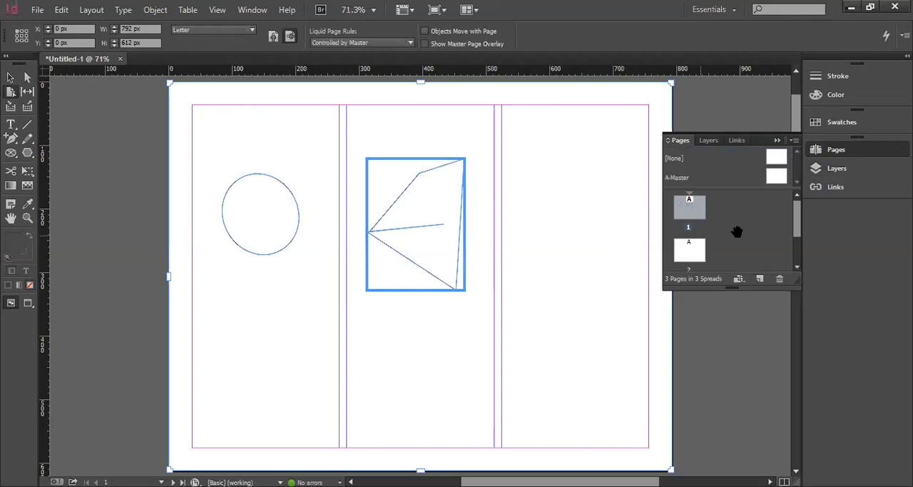
{"action": "scroll", "coordinate": [737, 232], "scroll_direction": "down", "scroll_amount": 2}
{"action": "scroll", "coordinate": [737, 232], "scroll_direction": "up", "scroll_amount": 2}
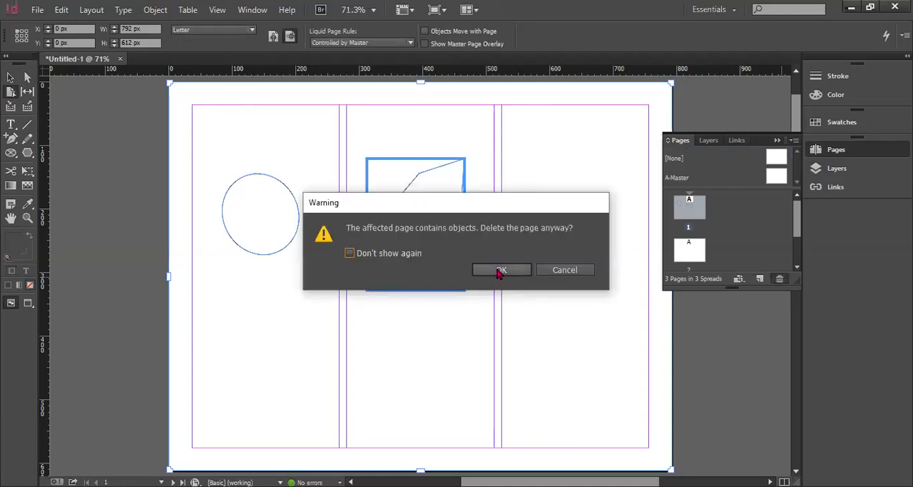
{"action": "left_click", "coordinate": [565, 270]}
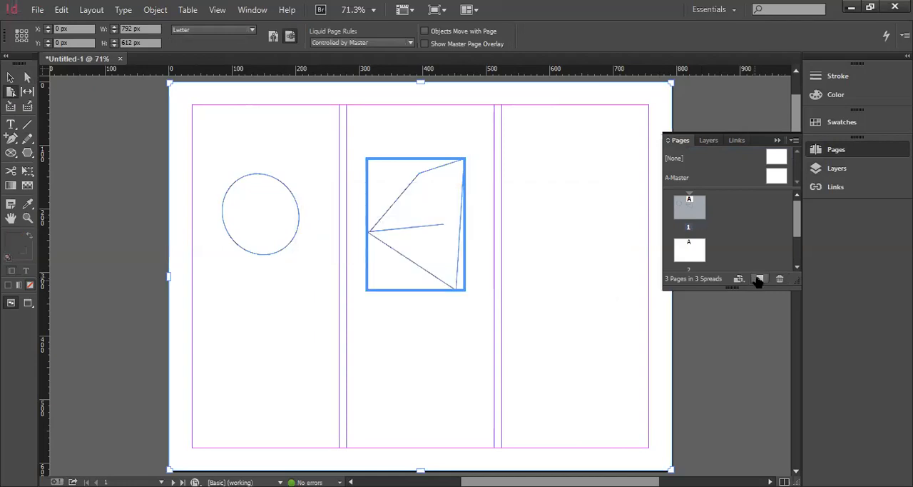
Add a new page after page 1 and look through the updated page thumbnails
{"action": "left_click", "coordinate": [759, 279]}
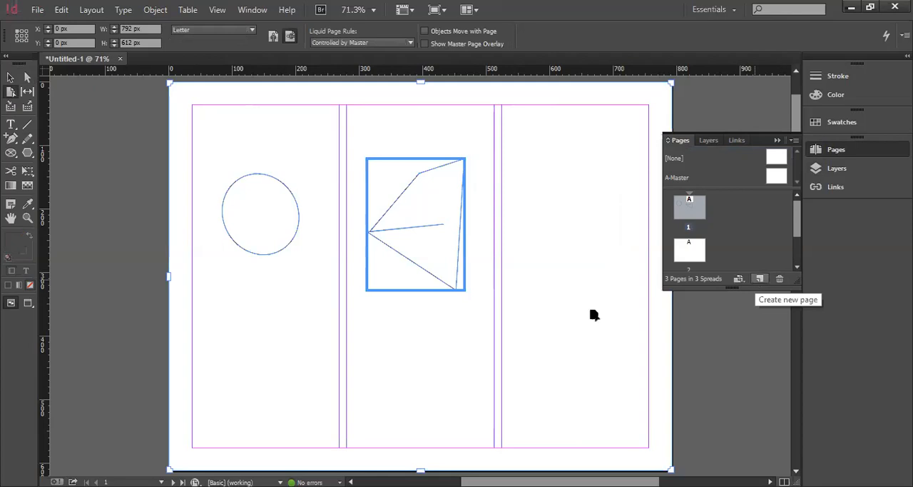
{"action": "scroll", "coordinate": [578, 308], "scroll_direction": "down", "scroll_amount": 3}
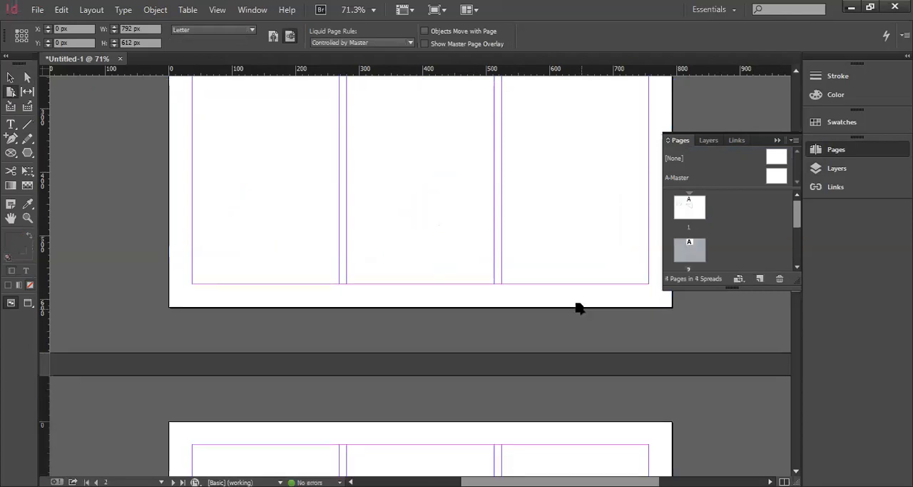
{"action": "scroll", "coordinate": [579, 308], "scroll_direction": "down", "scroll_amount": 3}
{"action": "scroll", "coordinate": [589, 307], "scroll_direction": "up", "scroll_amount": 2}
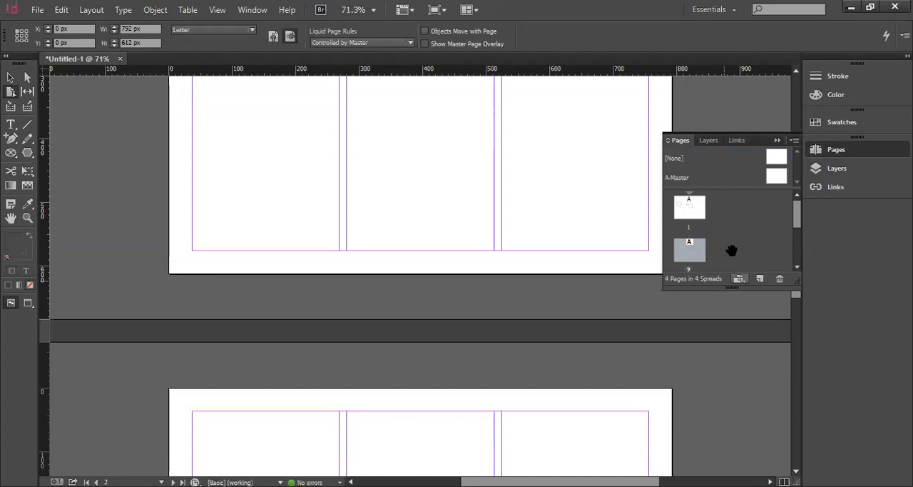
{"action": "scroll", "coordinate": [690, 249], "scroll_direction": "down", "scroll_amount": 2}
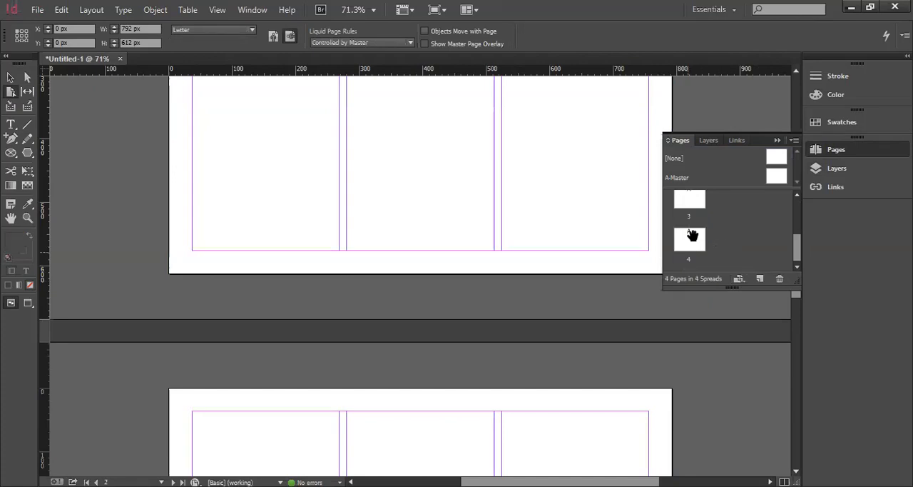
{"action": "scroll", "coordinate": [693, 235], "scroll_direction": "up", "scroll_amount": 2}
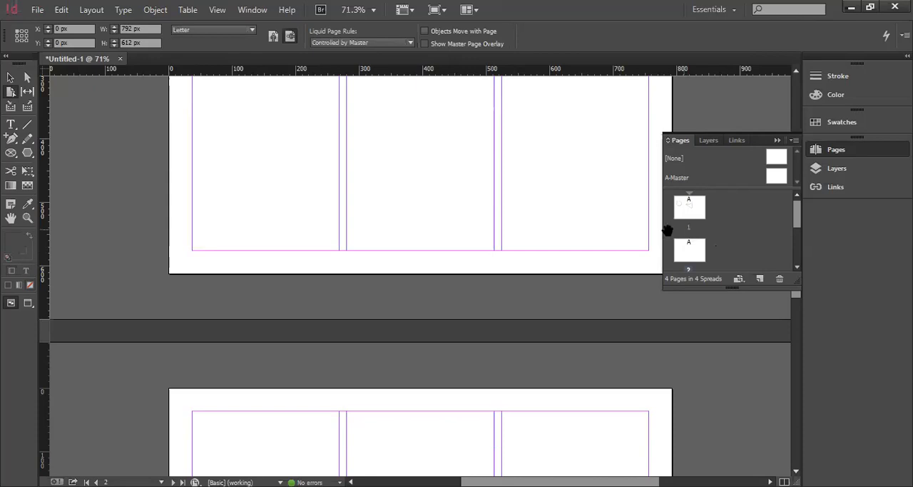
Select page 2 and page 4 with the Page tool, looking over the pages, and return to page 1
{"action": "left_click", "coordinate": [460, 245]}
{"action": "scroll", "coordinate": [461, 246], "scroll_direction": "up", "scroll_amount": 3}
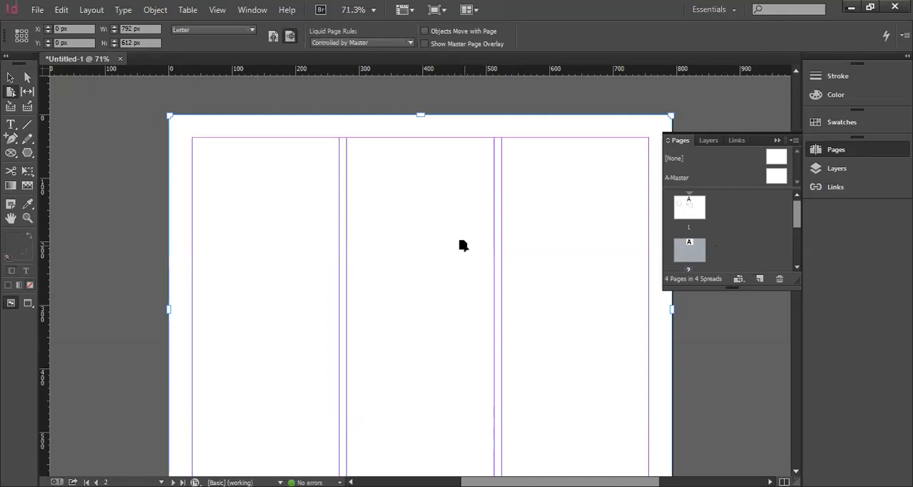
{"action": "scroll", "coordinate": [463, 245], "scroll_direction": "up", "scroll_amount": 8}
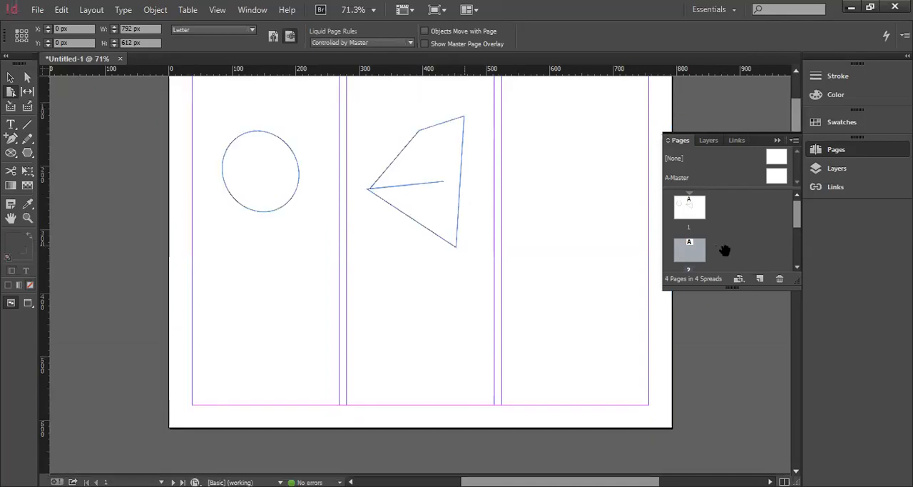
{"action": "scroll", "coordinate": [725, 250], "scroll_direction": "down", "scroll_amount": 3}
{"action": "scroll", "coordinate": [725, 250], "scroll_direction": "down", "scroll_amount": 3}
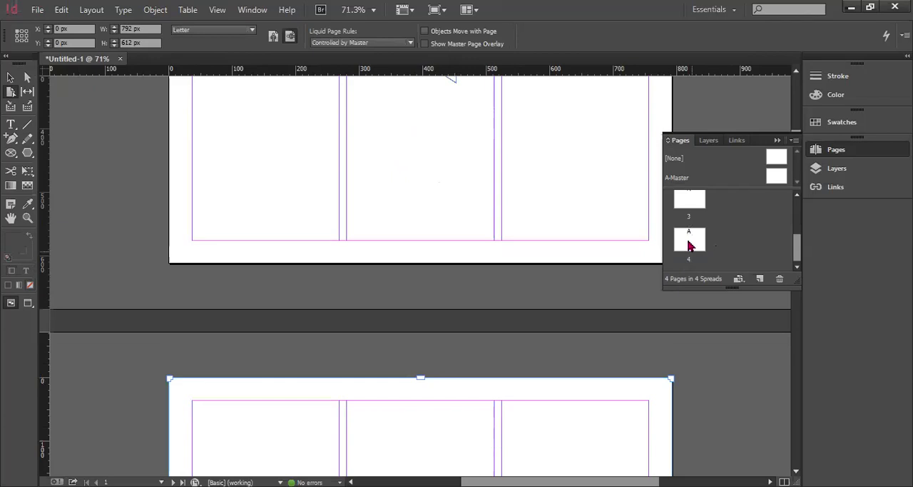
{"action": "left_click", "coordinate": [689, 245]}
{"action": "scroll", "coordinate": [548, 356], "scroll_direction": "down", "scroll_amount": 5}
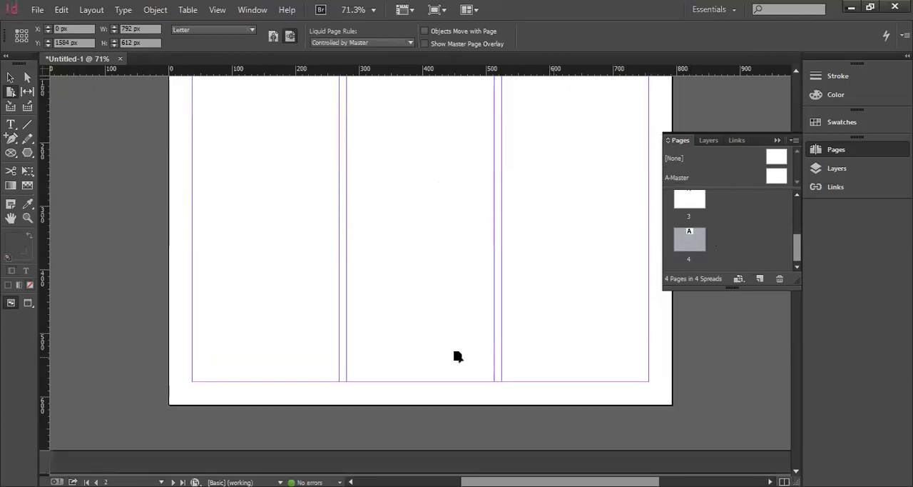
{"action": "scroll", "coordinate": [514, 302], "scroll_direction": "up", "scroll_amount": 6}
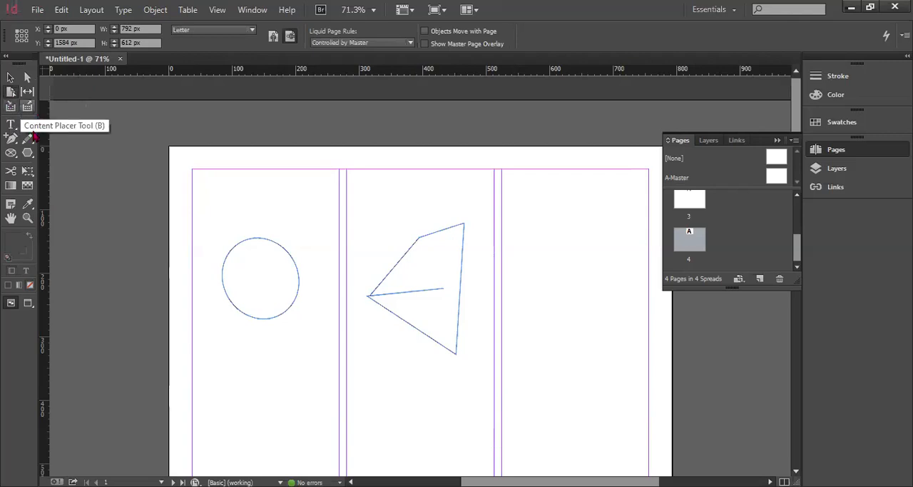
Draw a slightly sloping line about 136 px long above the ellipse with the Line tool, undoing a second line at its right end
{"action": "left_click", "coordinate": [27, 124]}
{"action": "left_click_drag", "start_coordinate": [222, 196], "coordinate": [309, 203]}
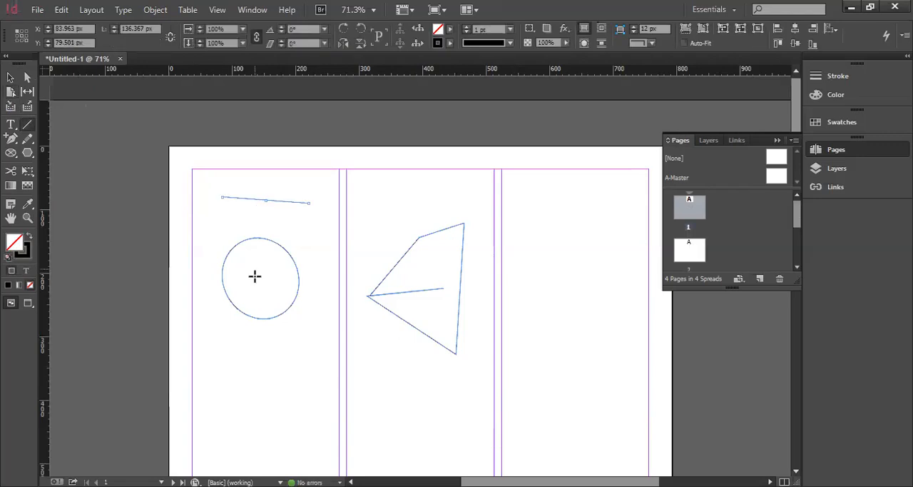
{"action": "left_click_drag", "start_coordinate": [305, 200], "coordinate": [329, 246]}
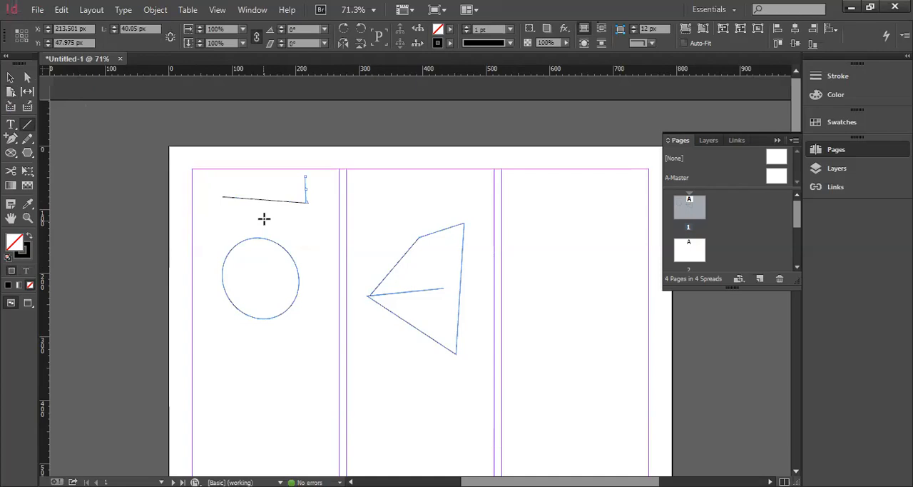
{"action": "key", "text": "ctrl+z"}
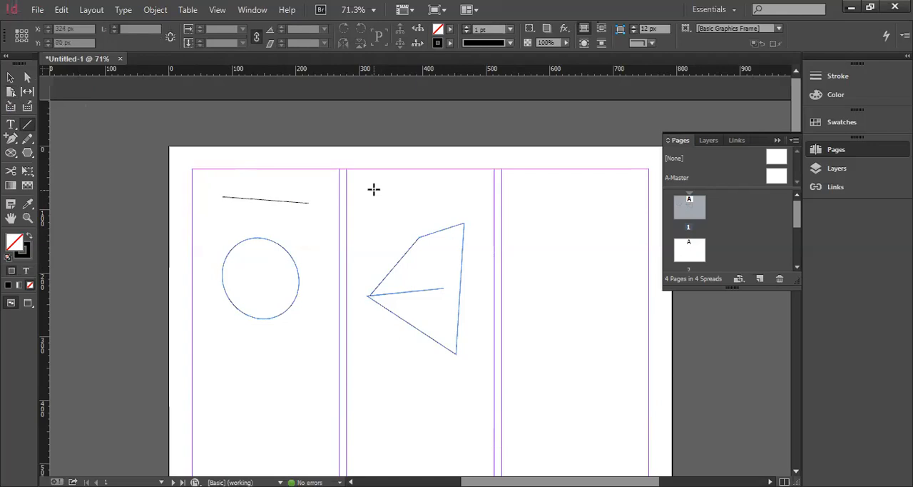
Draw a horizontal line about 174 px long above the polygon and a vertical line about 146 px long down from its midpoint
{"action": "left_click_drag", "start_coordinate": [374, 189], "coordinate": [484, 190]}
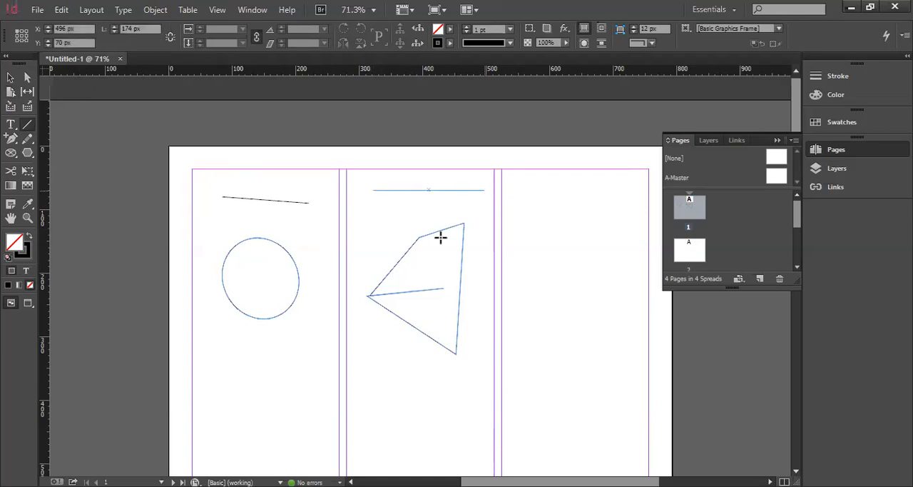
{"action": "left_click_drag", "start_coordinate": [428, 189], "coordinate": [428, 284]}
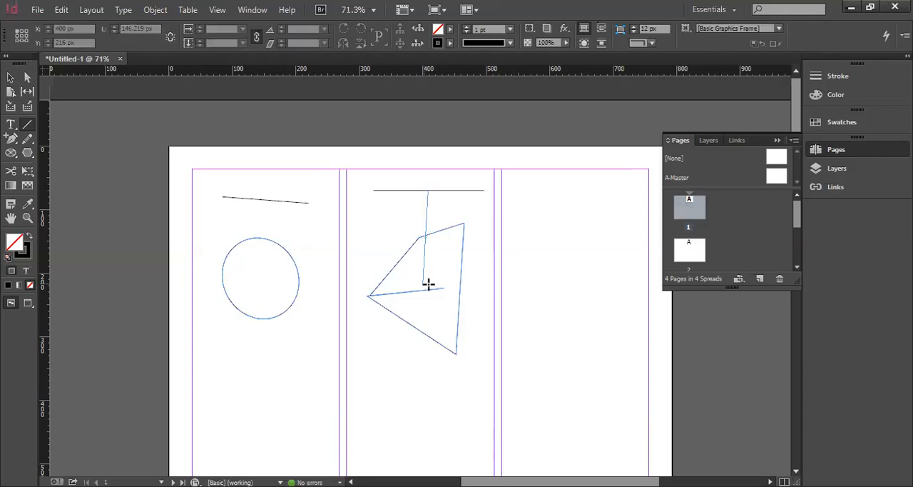
{"action": "key", "text": "v"}
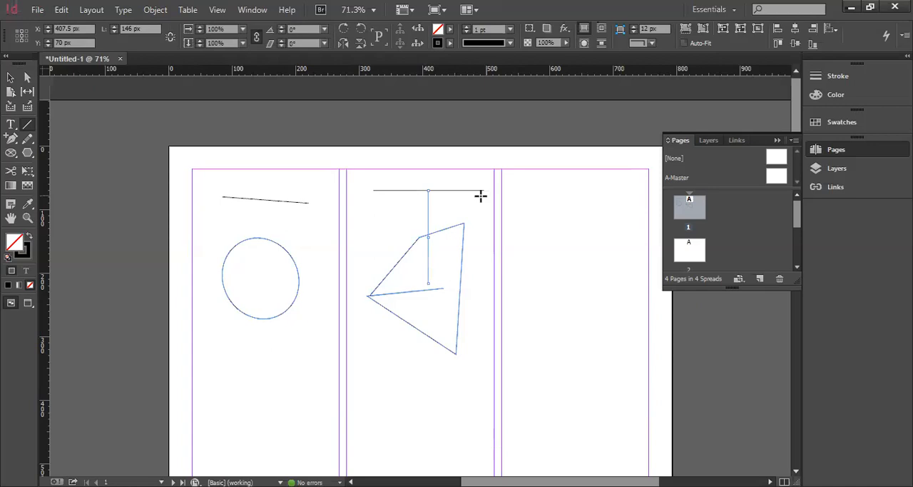
Complete an inverted triangle with two diagonal lines from the horizontal line's ends to the vertical line's lower end, the left one about 170 px long
{"action": "key", "text": "backslash"}
{"action": "left_click_drag", "start_coordinate": [484, 190], "coordinate": [430, 274]}
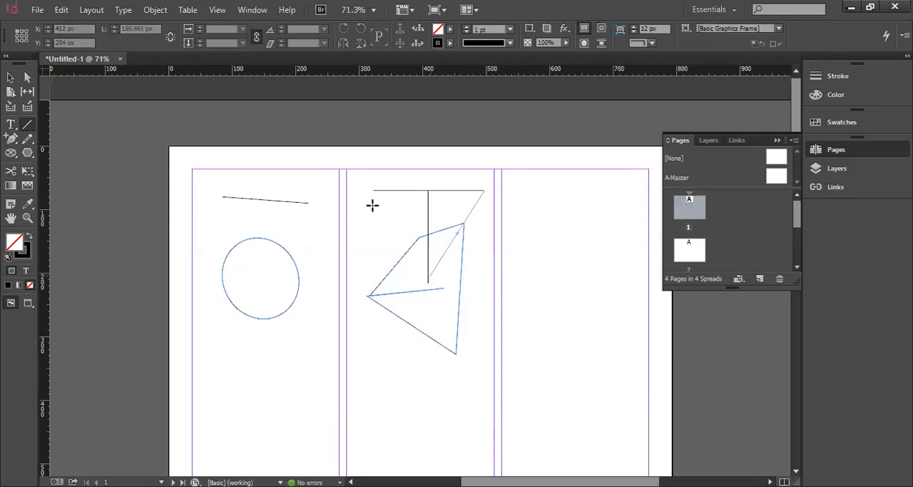
{"action": "left_click_drag", "start_coordinate": [373, 189], "coordinate": [429, 283]}
Draw a text frame with the Type tool near the top of the first column on page 2
{"action": "key", "text": "v"}
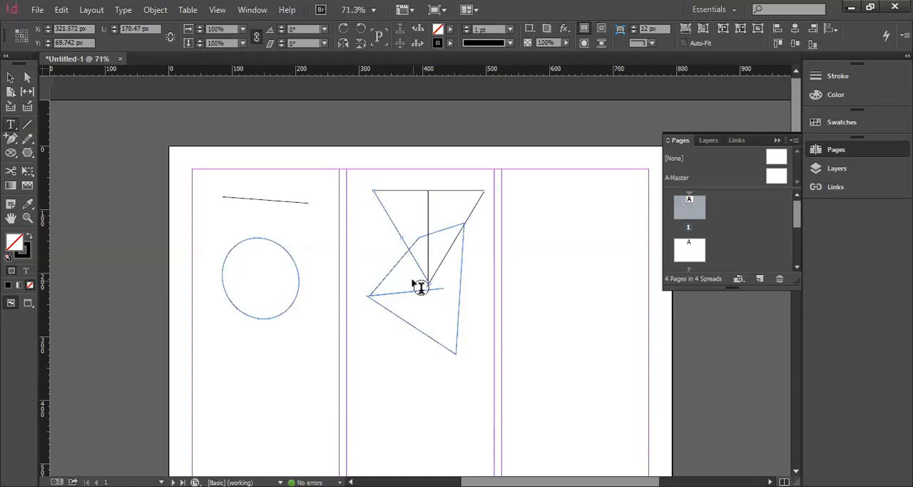
{"action": "scroll", "coordinate": [258, 270], "scroll_direction": "down", "scroll_amount": 10}
{"action": "scroll", "coordinate": [257, 269], "scroll_direction": "down", "scroll_amount": 2}
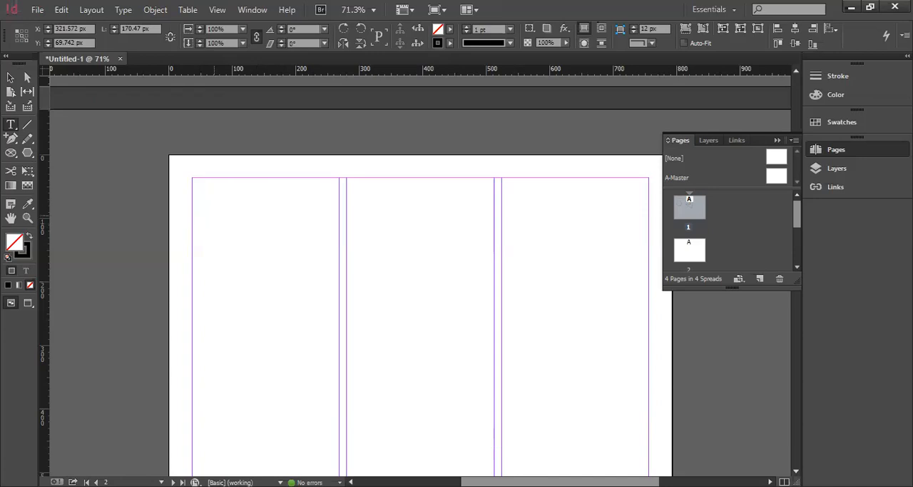
{"action": "left_click", "coordinate": [199, 194]}
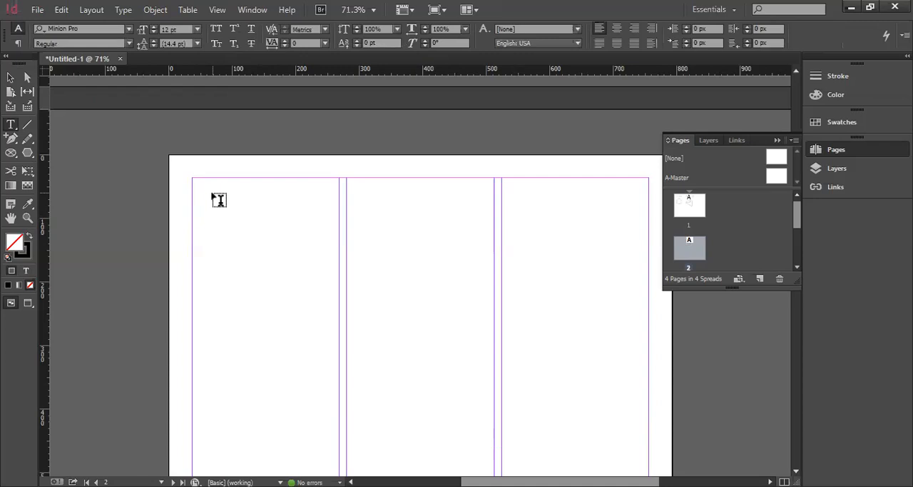
{"action": "left_click_drag", "start_coordinate": [209, 199], "coordinate": [332, 316]}
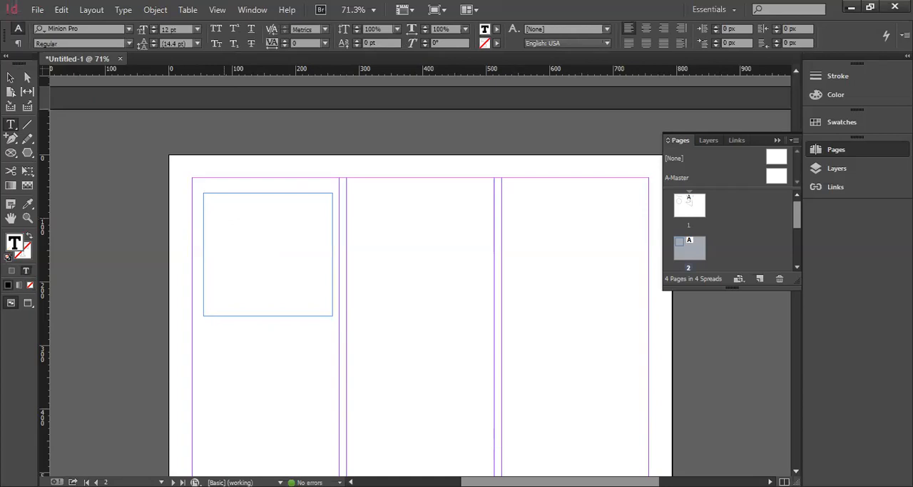
Enter "Power point presentation" in the new text frame
{"action": "type", "text": "Powe"}
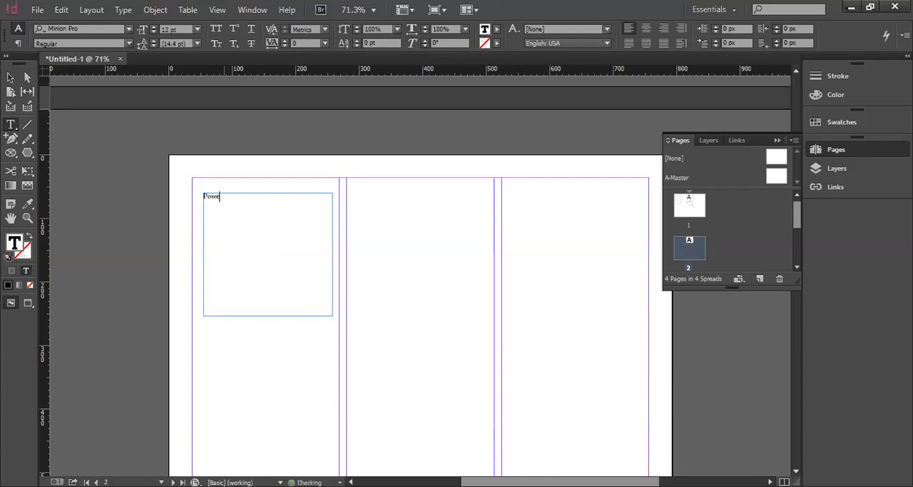
{"action": "type", "text": "r point presentation"}
Replace all text in the page 2 frame with the copied paragraph beginning "This is a studio workshop class"
{"action": "key", "text": "ctrl+a"}
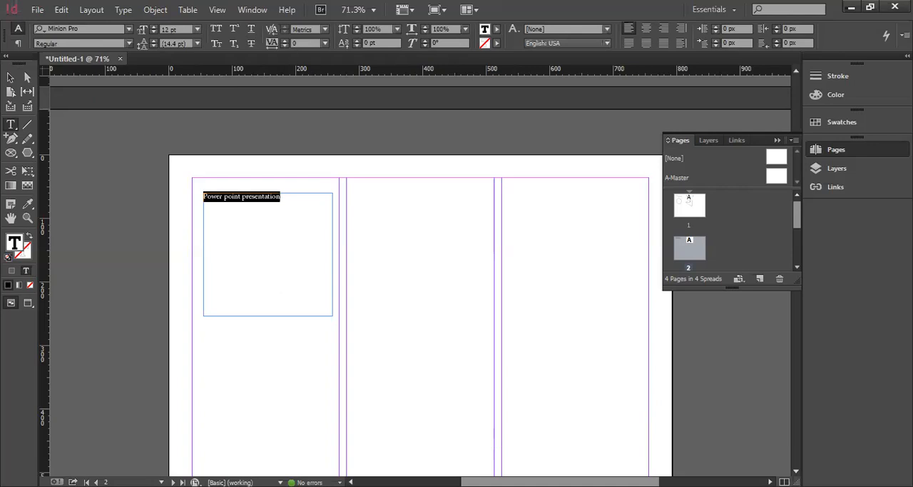
{"action": "key", "text": "ctrl+d"}
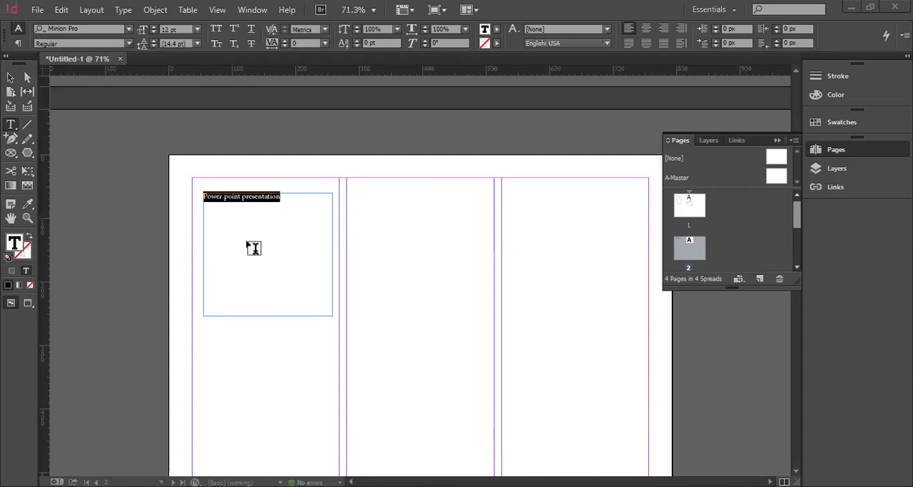
{"action": "left_click", "coordinate": [279, 204]}
{"action": "triple_click", "coordinate": [215, 205]}
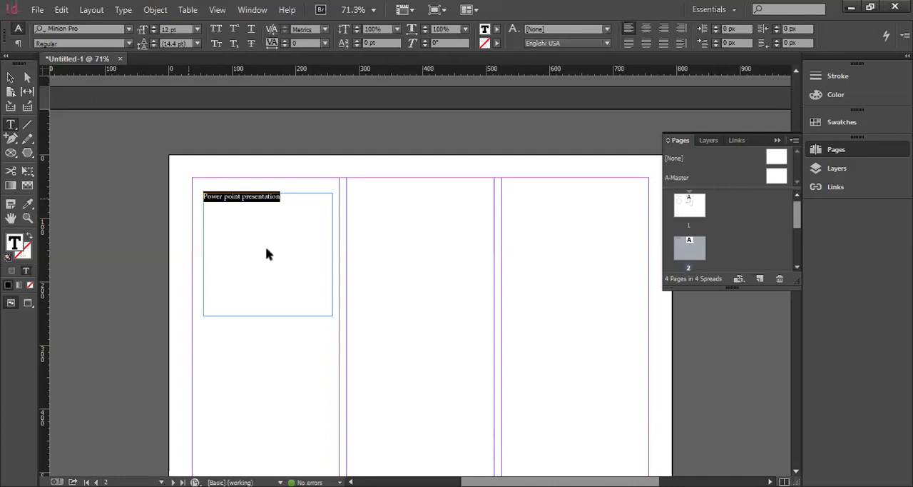
{"action": "type", "text": "This is a studio workshop class and in order for this type of class to succeed and for every student to receive the maximum learning experience, dedicated commitment is required. Each student is important in a studio workshop; and the learning atmosphere is enhanced by the responsible participation of each."}
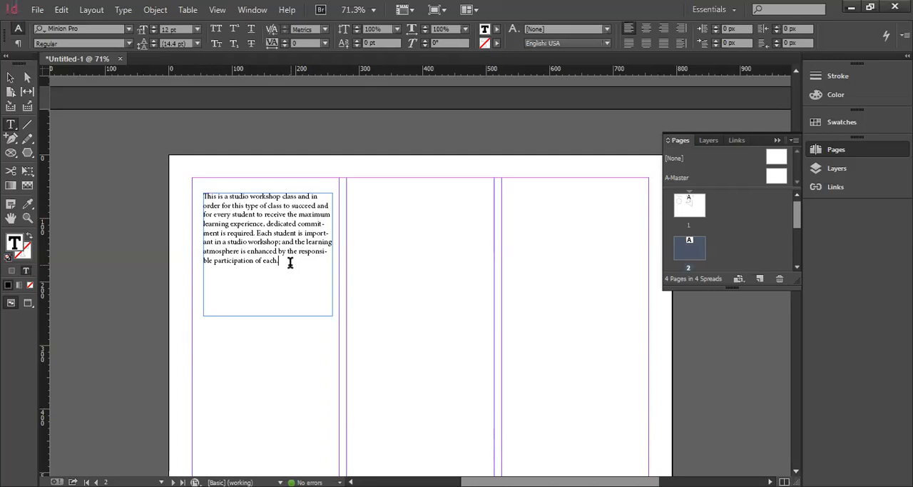
Create a new Letter print document with 2 pages and Facing Pages turned off
{"action": "scroll", "coordinate": [372, 350], "scroll_direction": "up", "scroll_amount": 3}
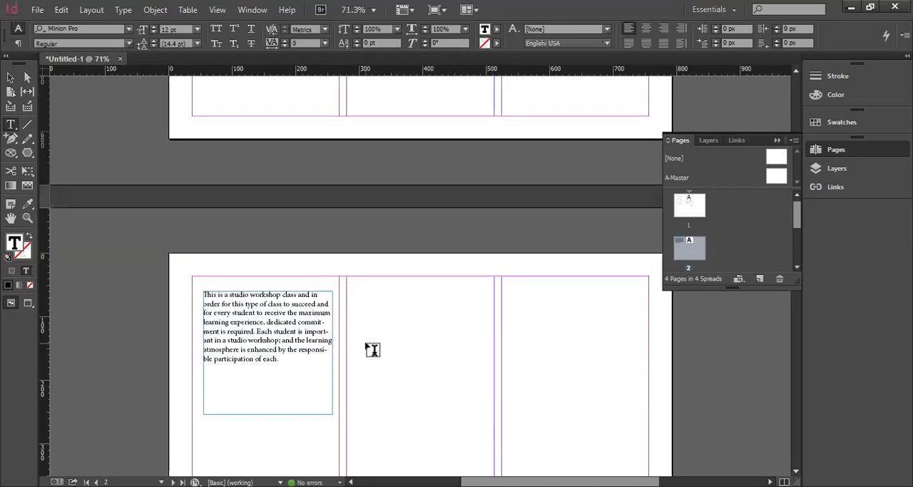
{"action": "scroll", "coordinate": [373, 350], "scroll_direction": "up", "scroll_amount": 5}
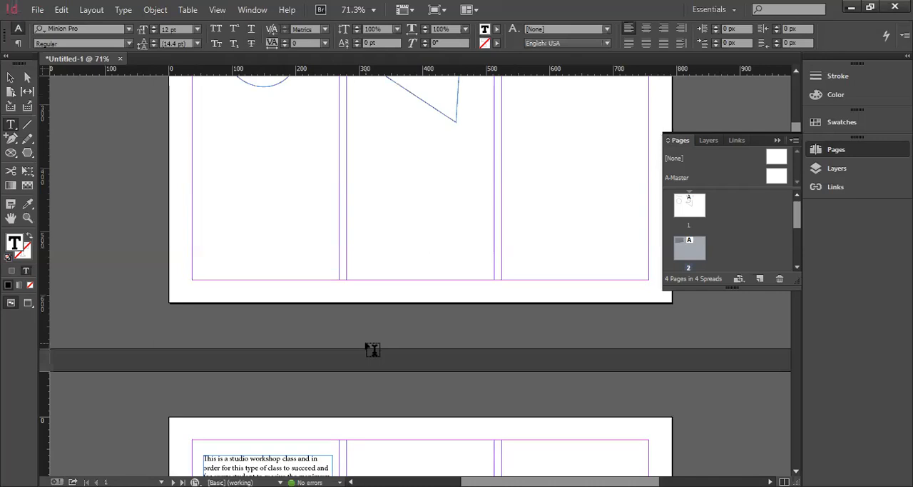
{"action": "scroll", "coordinate": [183, 78], "scroll_direction": "up", "scroll_amount": 7}
{"action": "right_click", "coordinate": [143, 57]}
{"action": "left_click", "coordinate": [211, 112]}
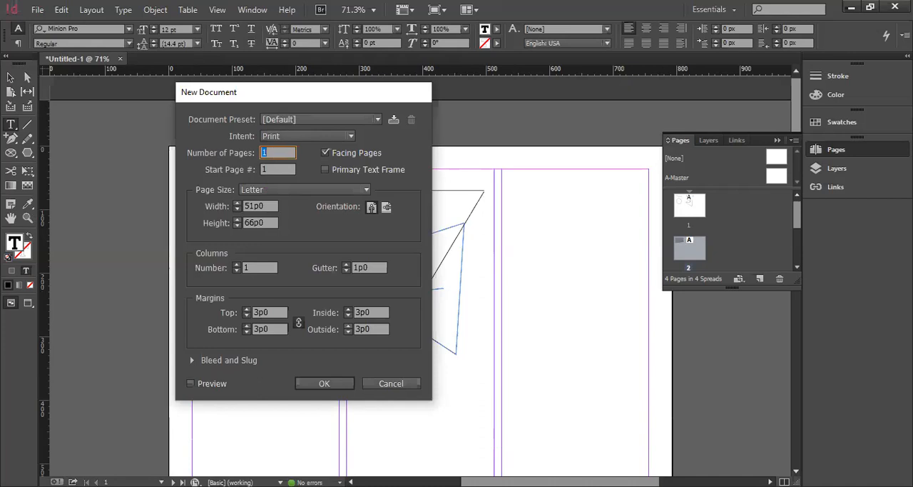
{"action": "key", "text": "Up"}
{"action": "left_click", "coordinate": [326, 154]}
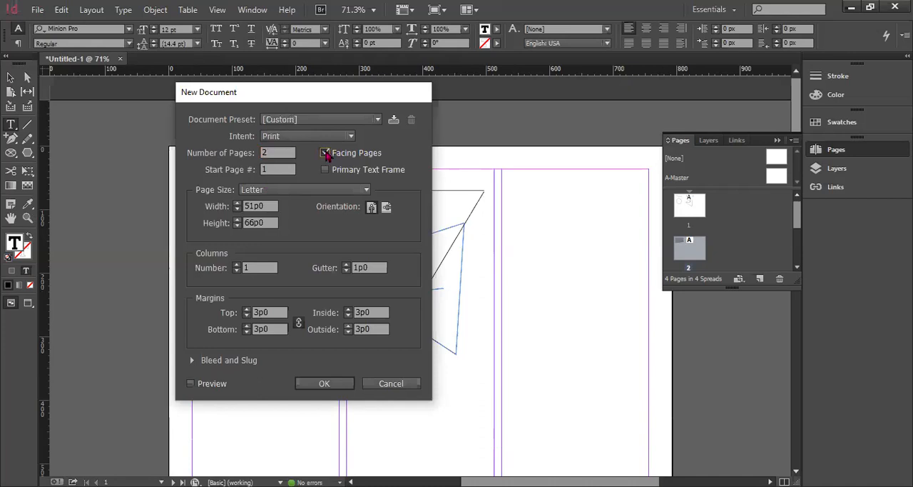
{"action": "left_click", "coordinate": [333, 380]}
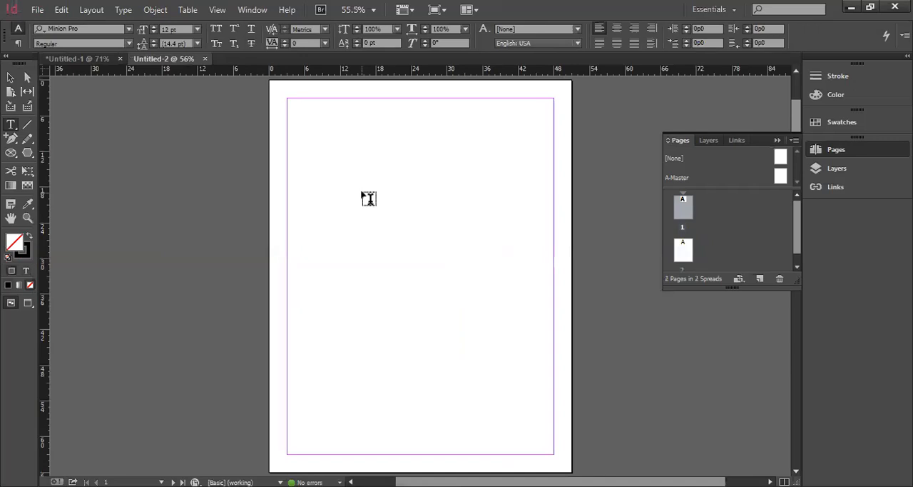
Draw a text frame about 30p8 wide near the top of page 1 and paste the studio workshop paragraph into it
{"action": "key", "text": "ctrl+equal"}
{"action": "scroll", "coordinate": [368, 198], "scroll_direction": "up", "scroll_amount": 3}
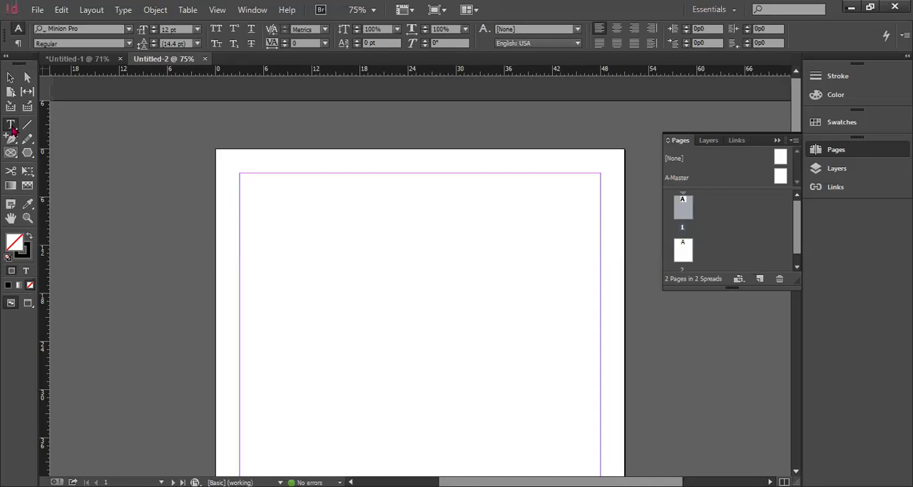
{"action": "mouse_move", "coordinate": [297, 191]}
{"action": "left_mouse_down"}
{"action": "mouse_move", "coordinate": [455, 281]}
{"action": "mouse_move", "coordinate": [544, 311]}
{"action": "left_mouse_up"}
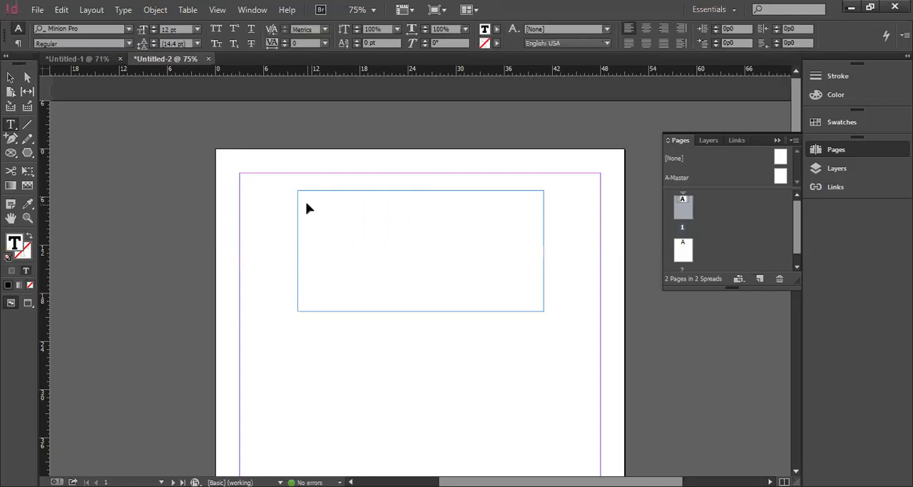
{"action": "key", "text": "ctrl+v"}
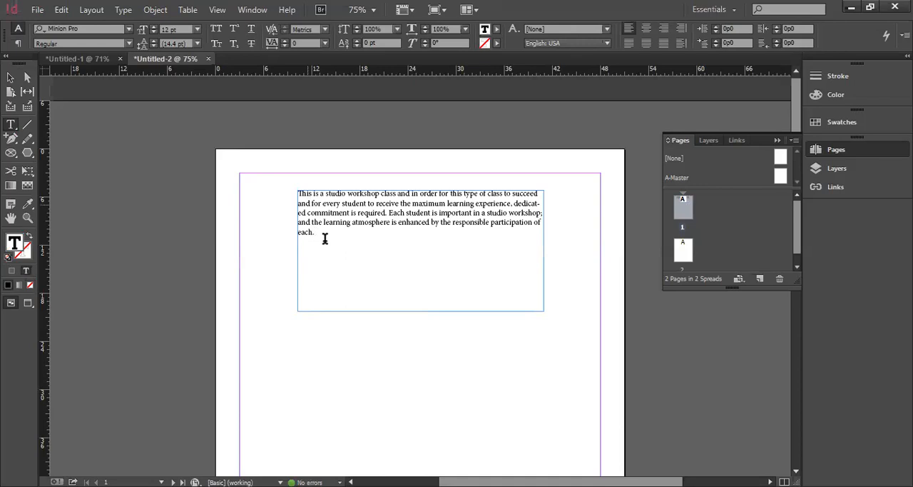
Increase the font size of the whole paragraph to 18 pt
{"action": "key", "text": "ctrl+a"}
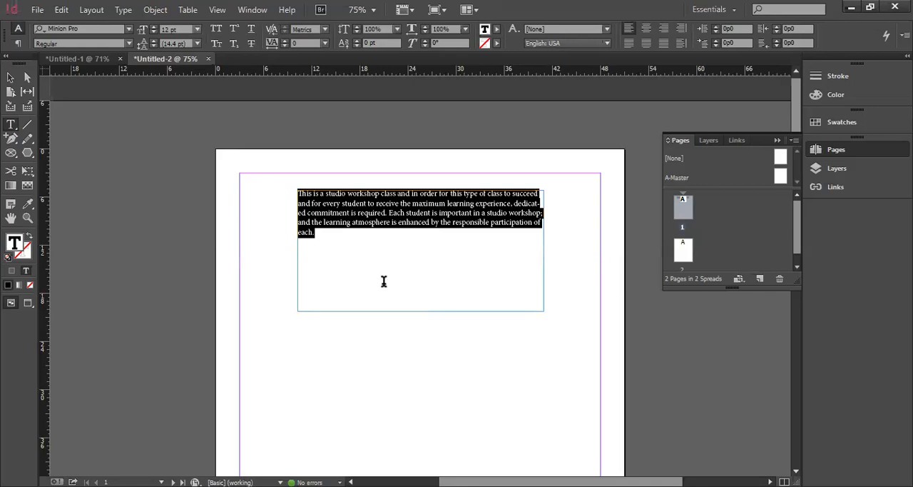
{"action": "key", "text": "ctrl+shift+period"}
{"action": "key", "text": "ctrl+shift+period"}
{"action": "key", "text": "ctrl+shift+period"}
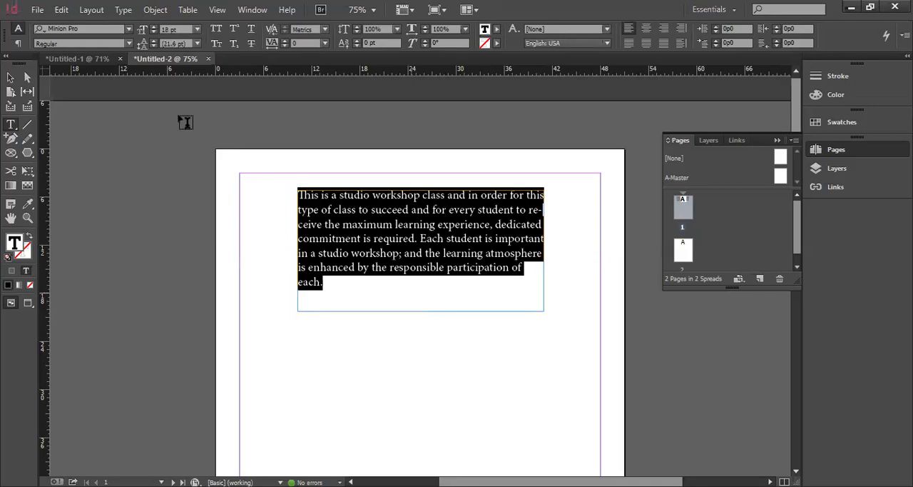
Try All Caps and Small Caps on the paragraph, and restore its normal case
{"action": "left_click", "coordinate": [217, 30]}
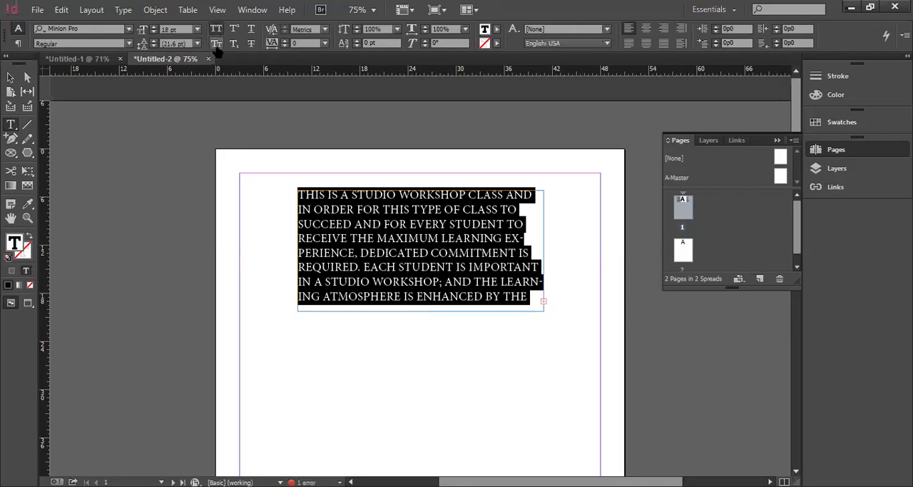
{"action": "left_click", "coordinate": [217, 45]}
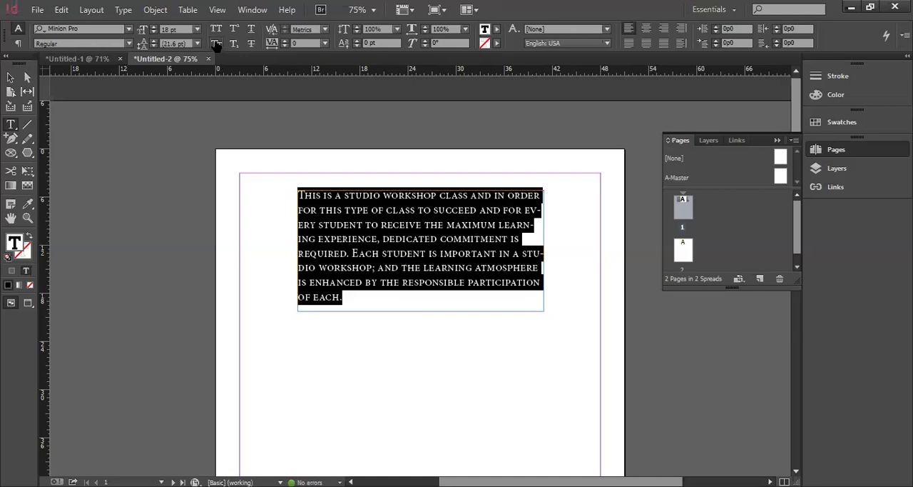
{"action": "left_click", "coordinate": [217, 45]}
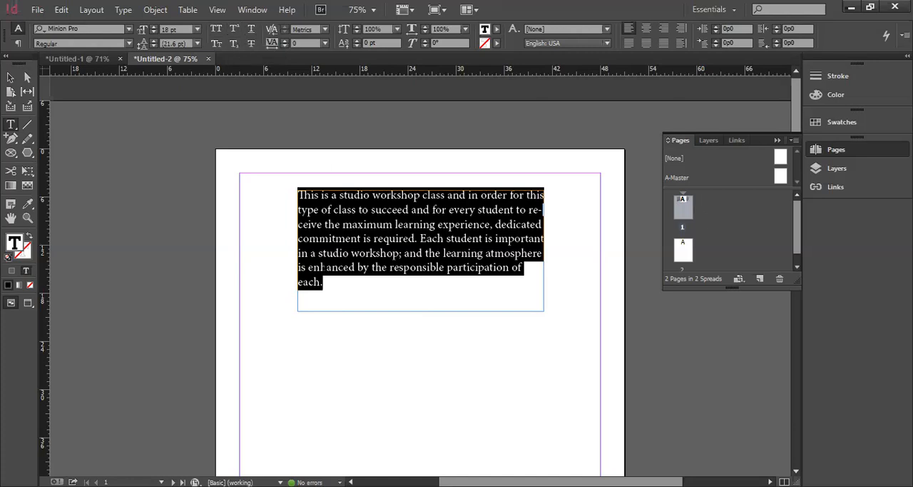
{"action": "left_click", "coordinate": [336, 298]}
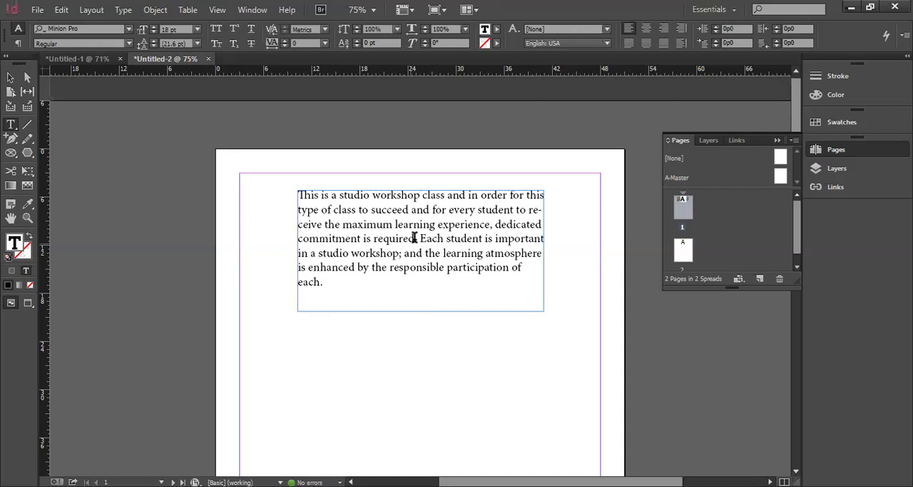
Superscript the "d." at the end of "required." and set the whole paragraph's font size to 24 pt
{"action": "left_click_drag", "start_coordinate": [417, 238], "coordinate": [409, 238]}
{"action": "left_click", "coordinate": [236, 32]}
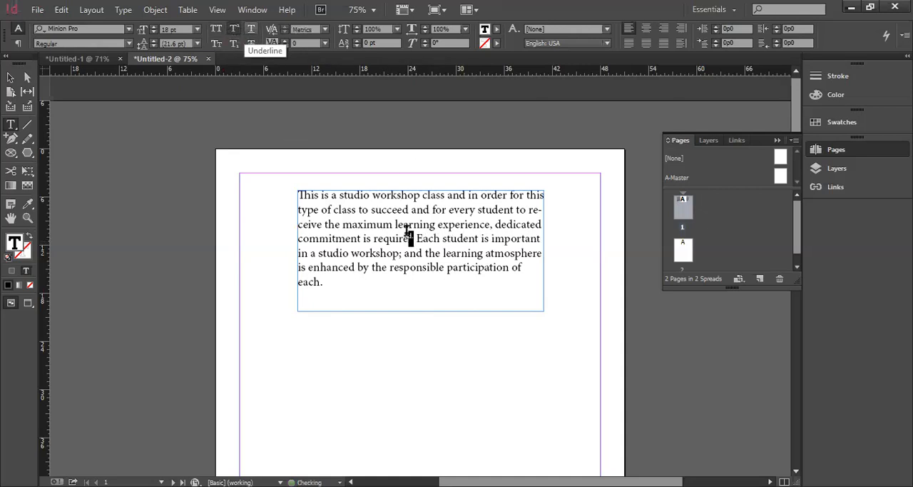
{"action": "left_click", "coordinate": [324, 281]}
{"action": "key", "text": "ctrl+a"}
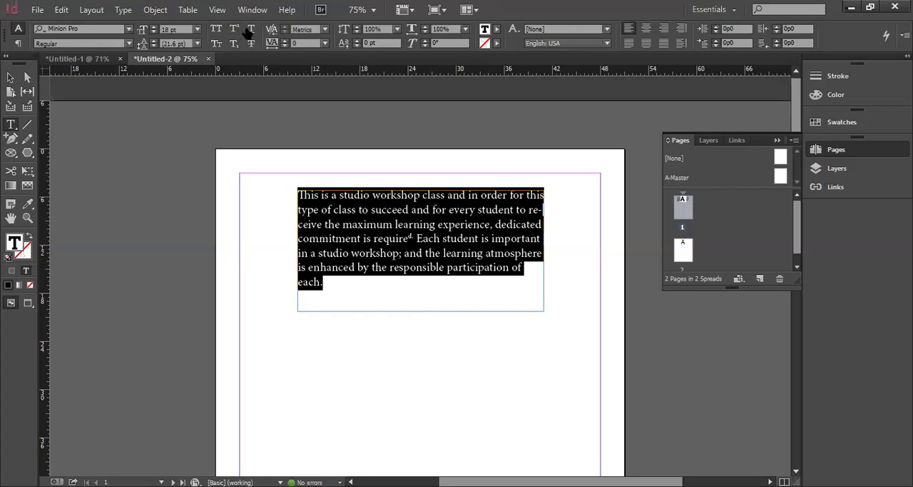
{"action": "left_click", "coordinate": [198, 29]}
{"action": "left_click", "coordinate": [179, 173]}
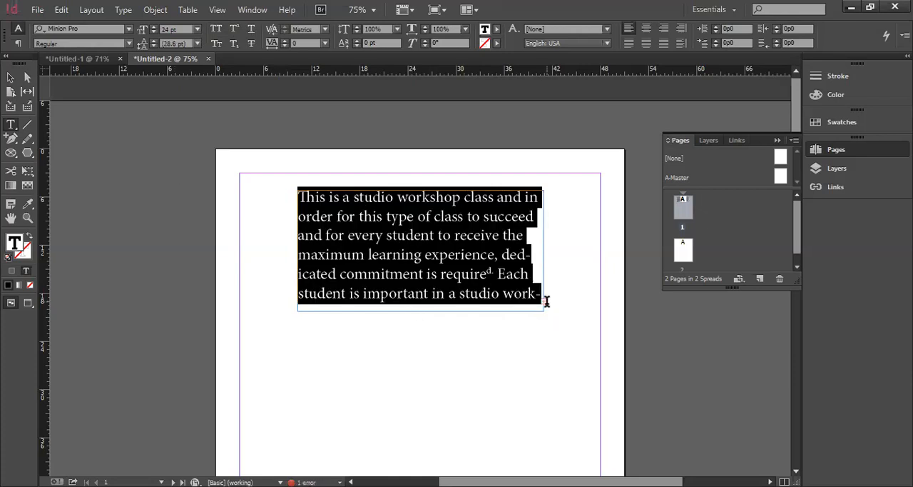
{"action": "left_click", "coordinate": [295, 203]}
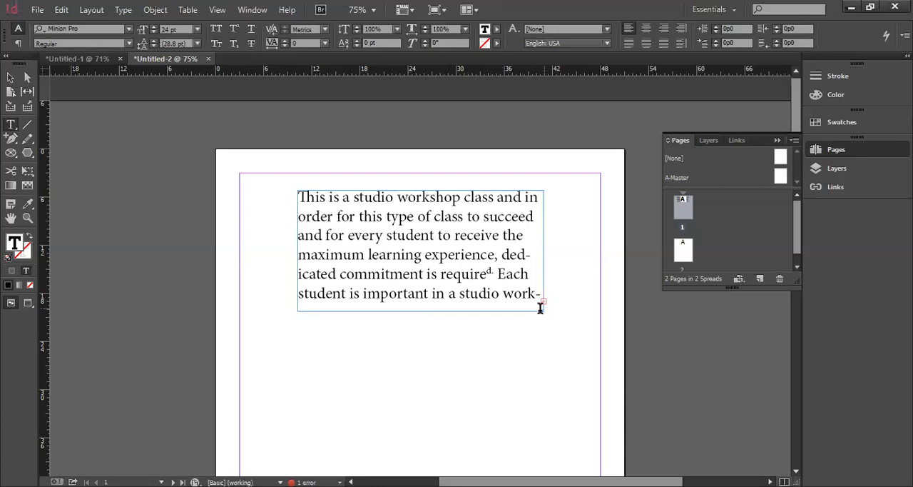
Enlarge the text frame downward and on both sides to about 40p4 wide and 19p7 high
{"action": "left_click_drag", "start_coordinate": [545, 300], "coordinate": [555, 310]}
{"action": "left_click", "coordinate": [360, 313], "text": "ctrl"}
{"action": "left_click", "coordinate": [415, 310]}
{"action": "left_click", "coordinate": [463, 191]}
{"action": "left_click", "coordinate": [10, 77]}
{"action": "left_click_drag", "start_coordinate": [422, 309], "coordinate": [422, 347]}
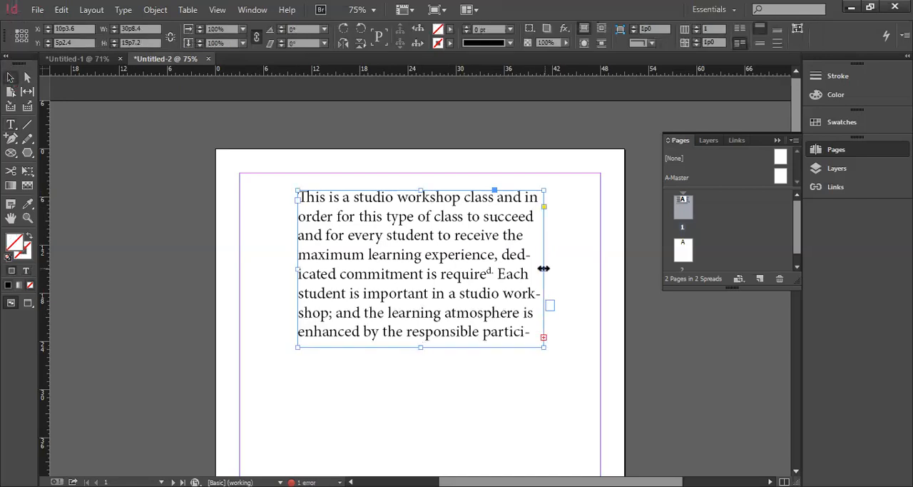
{"action": "left_click_drag", "start_coordinate": [544, 267], "coordinate": [577, 273]}
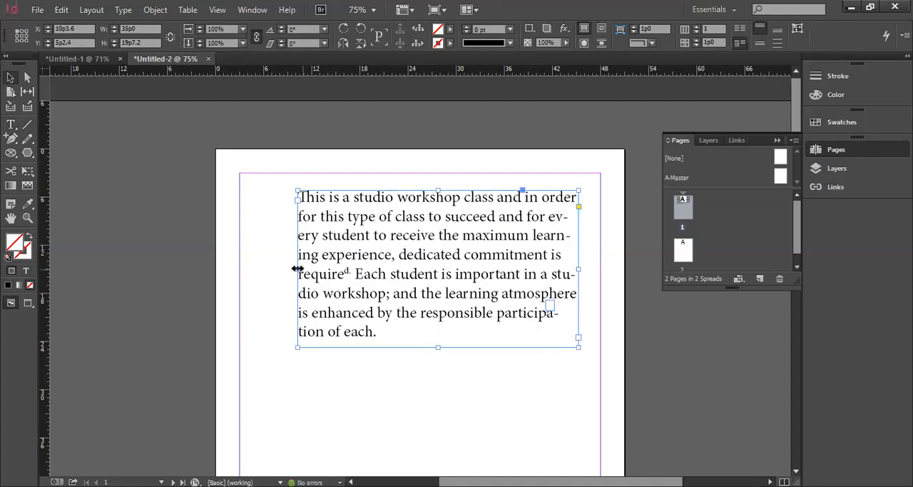
{"action": "left_click_drag", "start_coordinate": [299, 269], "coordinate": [261, 274]}
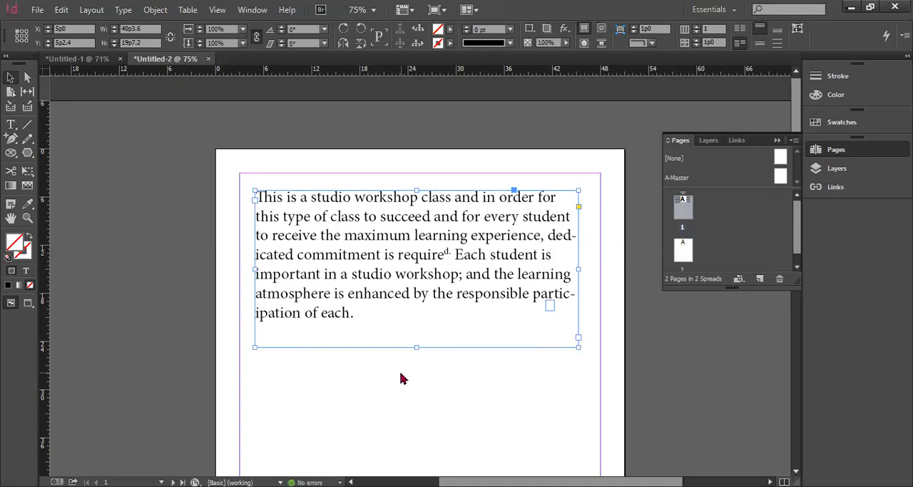
Delete the small stray frame over the paragraph's lower right part and display the document's layers
{"action": "key", "text": "ctrl+d"}
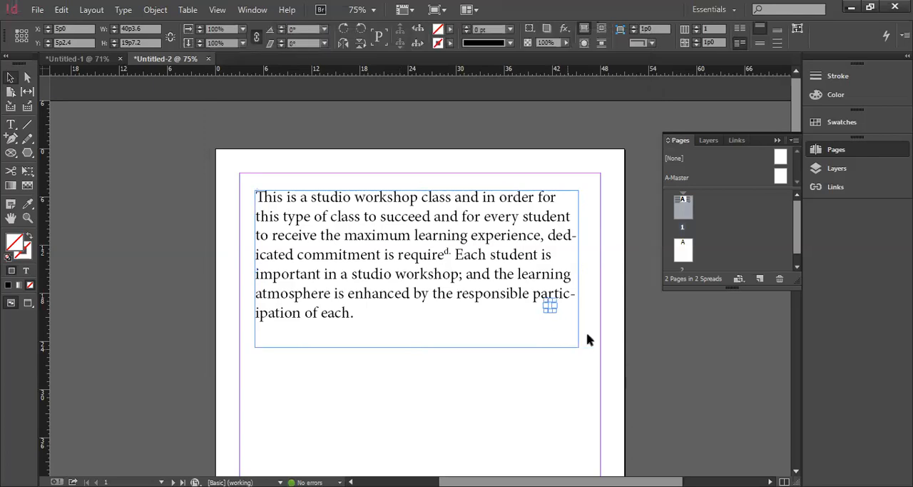
{"action": "left_click", "coordinate": [741, 389]}
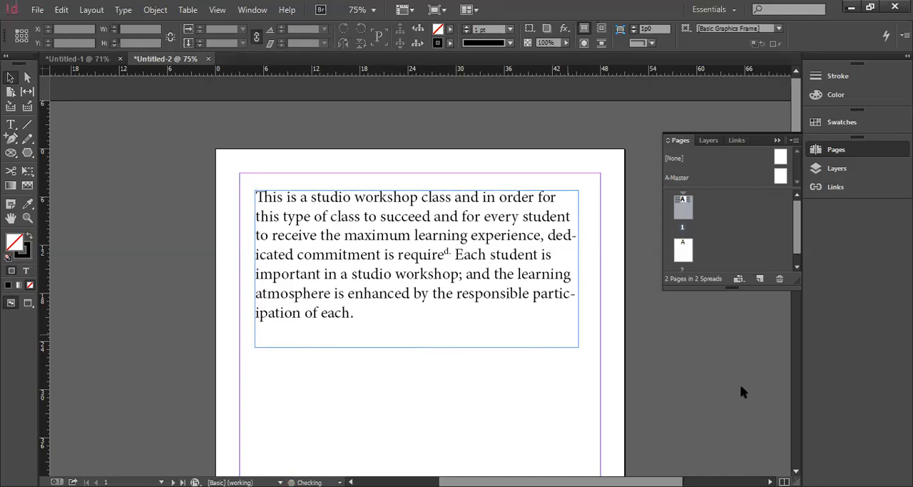
{"action": "left_click", "coordinate": [710, 141]}
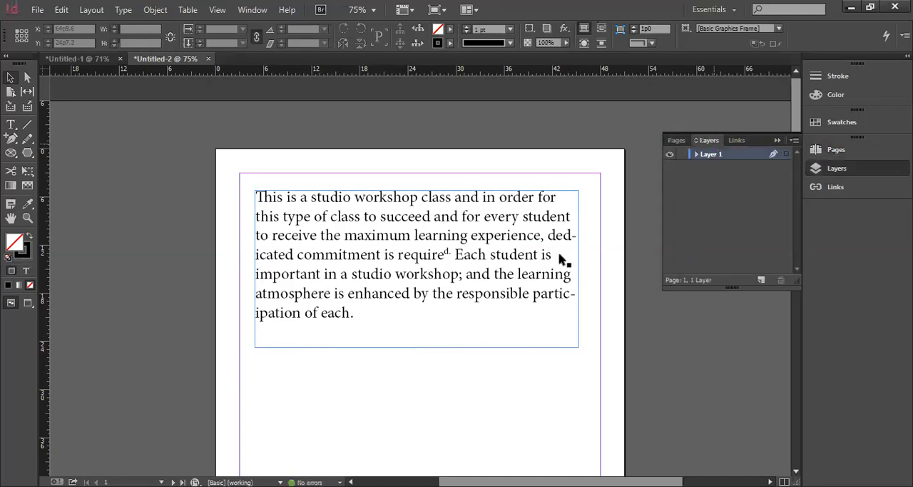
Subscript and underline the "h" in the paragraph's last word, "each"
{"action": "double_click", "coordinate": [361, 315]}
{"action": "key", "text": "ctrl+a"}
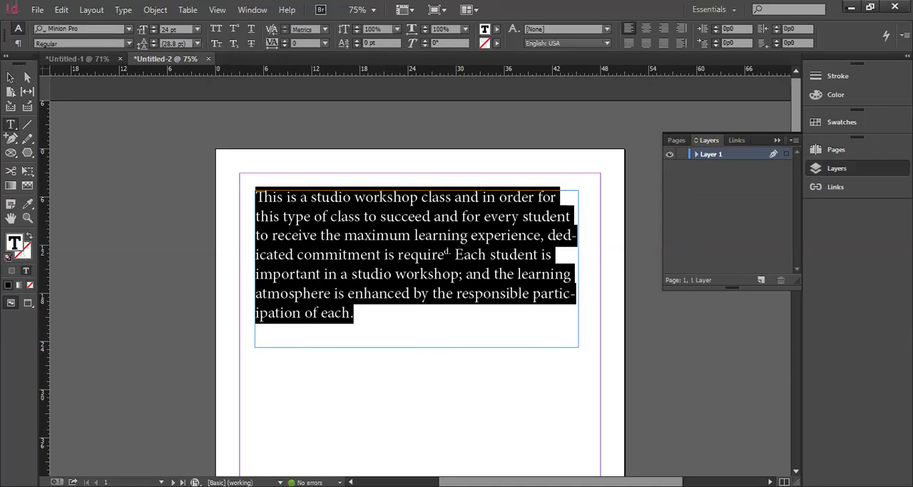
{"action": "left_click", "coordinate": [344, 312]}
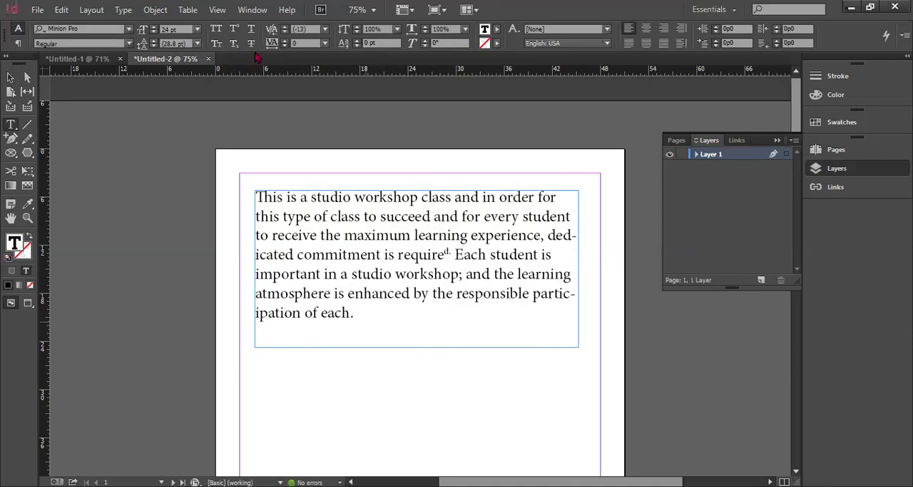
{"action": "key", "text": "shift+Right"}
{"action": "left_click", "coordinate": [234, 44]}
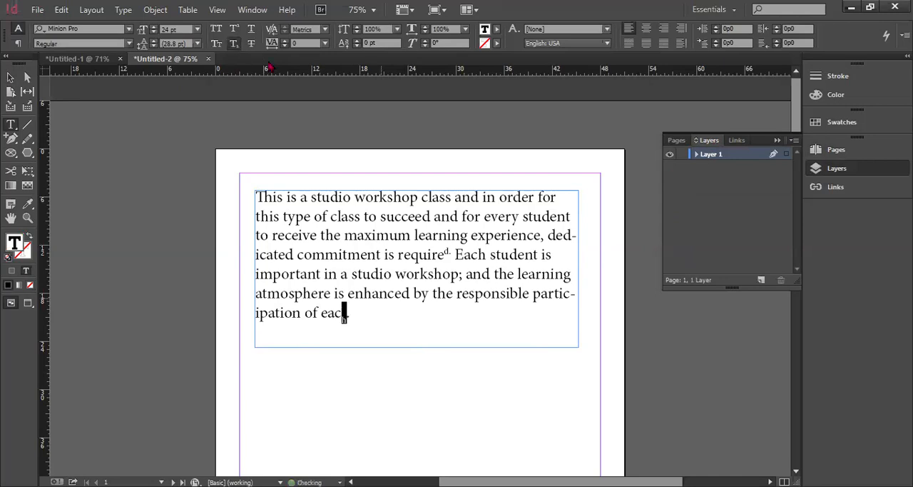
{"action": "left_click", "coordinate": [250, 30]}
Try underlining the paragraph's first line and striking through its first sentence, and restore the plain text
{"action": "left_click_drag", "start_coordinate": [258, 194], "coordinate": [557, 197]}
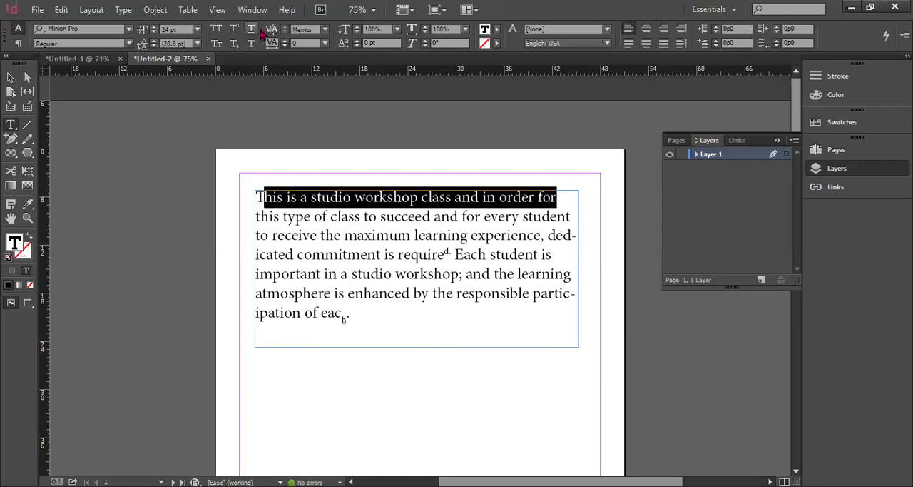
{"action": "key", "text": "ctrl+shift+u"}
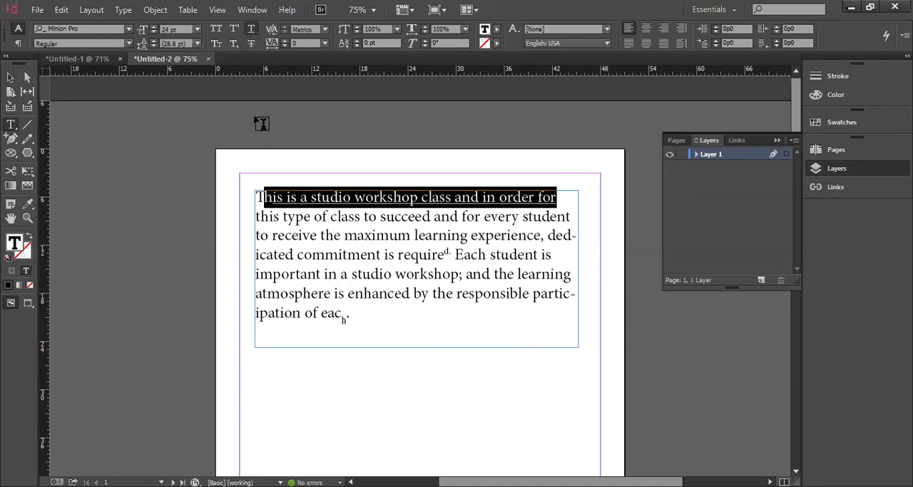
{"action": "left_click", "coordinate": [536, 234]}
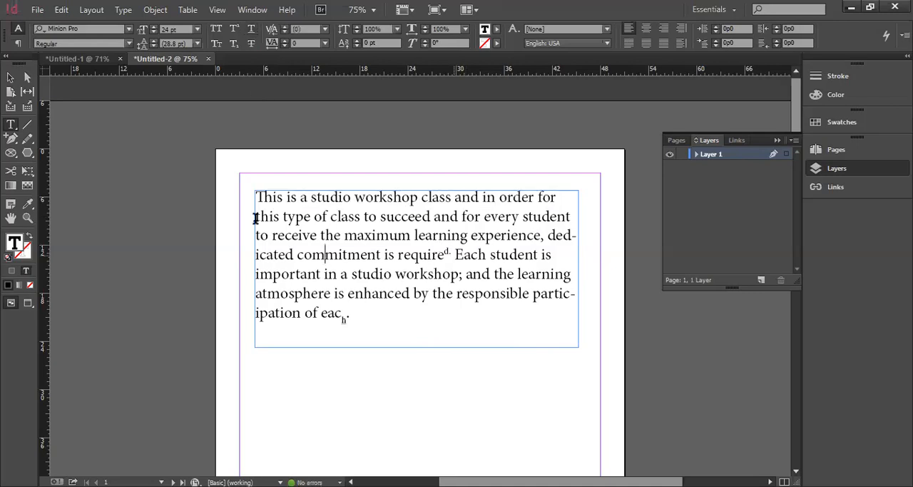
{"action": "left_click_drag", "start_coordinate": [452, 254], "coordinate": [257, 197]}
{"action": "left_click", "coordinate": [251, 44]}
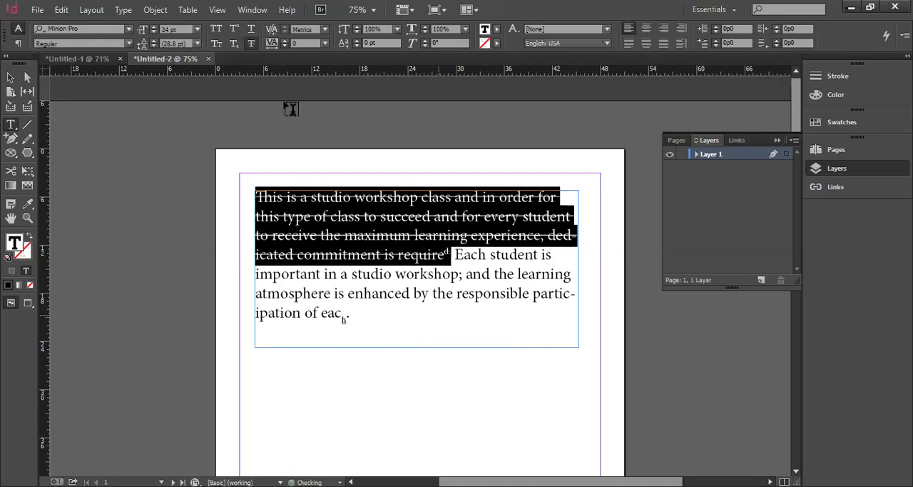
{"action": "key", "text": "ctrl+z"}
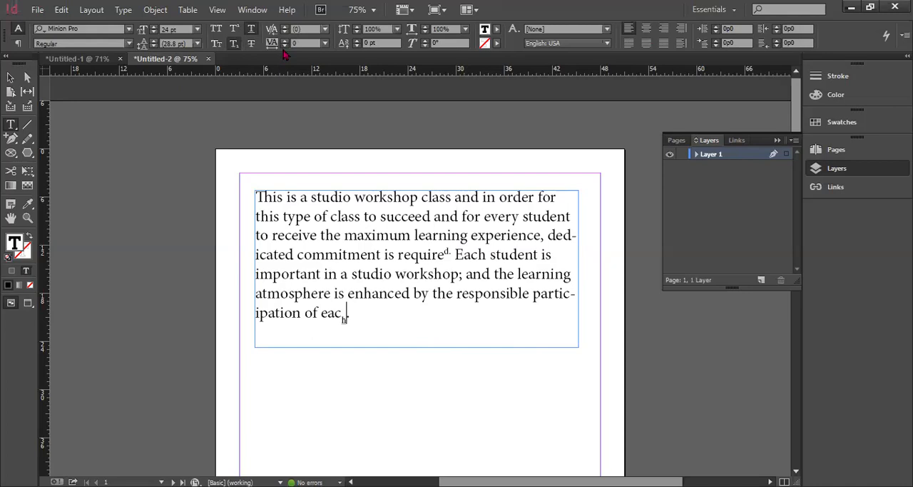
Set the vertical scale of the paragraph's first two lines to 86% and their baseline shift to -5 pt
{"action": "left_click_drag", "start_coordinate": [262, 194], "coordinate": [585, 207]}
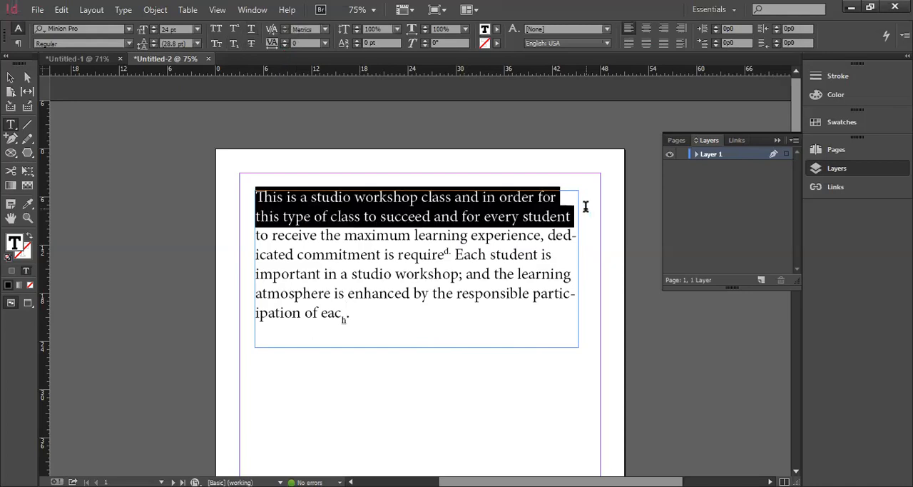
{"action": "left_click", "coordinate": [358, 27]}
{"action": "left_click", "coordinate": [357, 27]}
{"action": "left_click", "coordinate": [358, 27]}
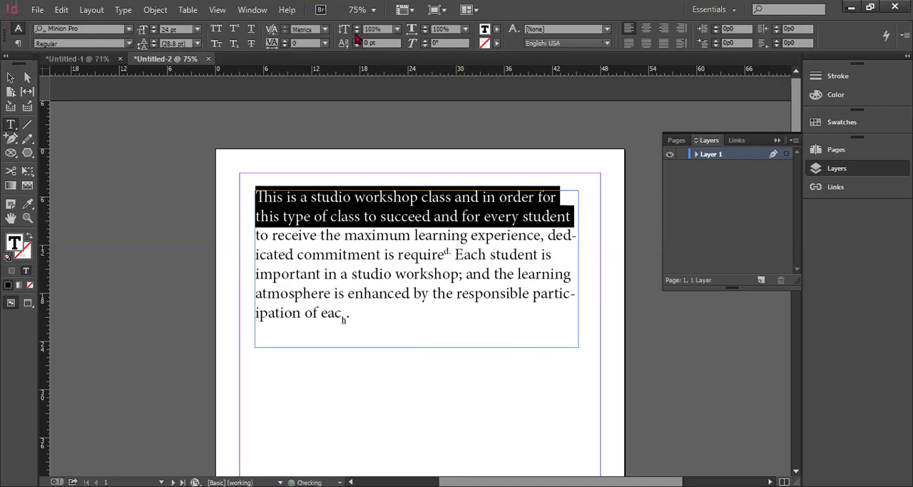
{"action": "left_click", "coordinate": [357, 34]}
{"action": "left_click", "coordinate": [357, 33]}
{"action": "left_click", "coordinate": [357, 34]}
{"action": "left_click", "coordinate": [356, 34]}
{"action": "left_click", "coordinate": [357, 33]}
{"action": "left_click", "coordinate": [357, 33]}
{"action": "left_click", "coordinate": [357, 33]}
{"action": "left_click", "coordinate": [357, 33]}
{"action": "left_click", "coordinate": [357, 32]}
{"action": "left_click", "coordinate": [356, 33]}
{"action": "left_click", "coordinate": [357, 33]}
{"action": "left_click", "coordinate": [356, 33]}
{"action": "left_click", "coordinate": [357, 33]}
{"action": "left_click", "coordinate": [357, 34]}
{"action": "left_click", "coordinate": [356, 33]}
{"action": "left_click", "coordinate": [356, 34]}
{"action": "left_click", "coordinate": [356, 34]}
{"action": "left_click", "coordinate": [357, 34]}
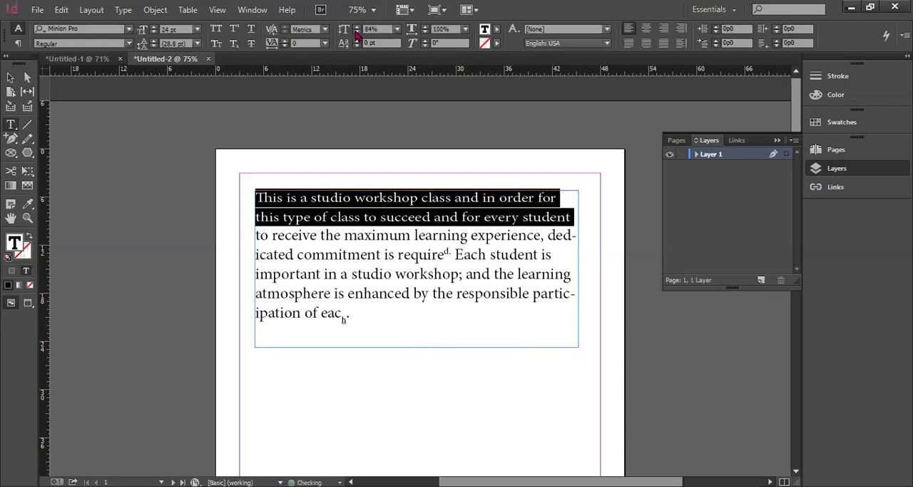
{"action": "left_click", "coordinate": [356, 30]}
{"action": "left_click", "coordinate": [356, 30]}
{"action": "left_click", "coordinate": [357, 46]}
Try lowering the baseline shift of the first two lines to -15 pt and raising it to -10 pt
{"action": "left_click", "coordinate": [357, 46]}
{"action": "left_click", "coordinate": [356, 46]}
{"action": "left_click", "coordinate": [357, 46]}
{"action": "left_click", "coordinate": [357, 46]}
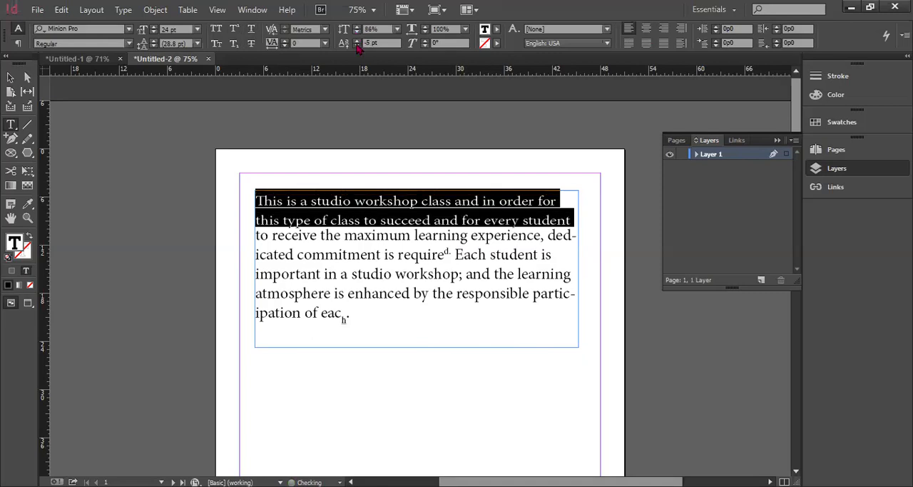
{"action": "left_click", "coordinate": [356, 46]}
{"action": "left_click", "coordinate": [357, 45]}
{"action": "left_click", "coordinate": [357, 46]}
{"action": "left_click", "coordinate": [356, 46]}
{"action": "left_click", "coordinate": [357, 45]}
{"action": "left_click", "coordinate": [357, 45]}
{"action": "left_click", "coordinate": [357, 45]}
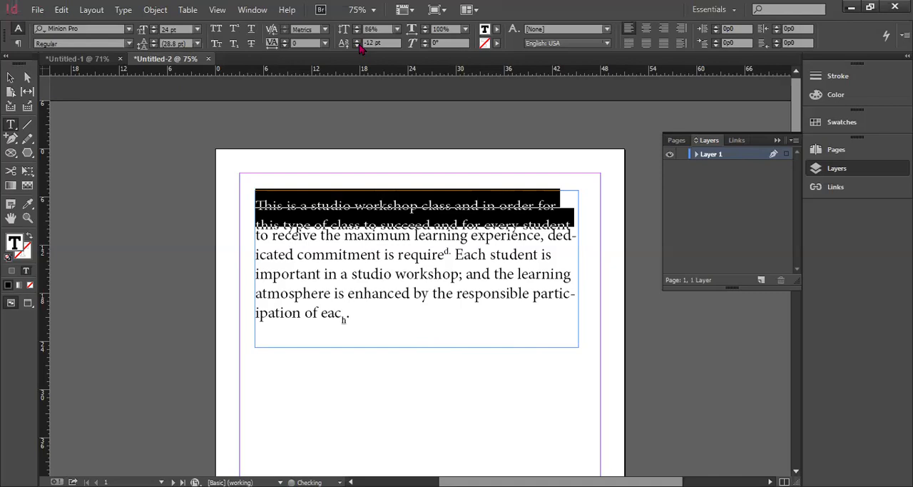
{"action": "left_click", "coordinate": [356, 46]}
{"action": "left_click", "coordinate": [356, 45]}
{"action": "left_click", "coordinate": [357, 45]}
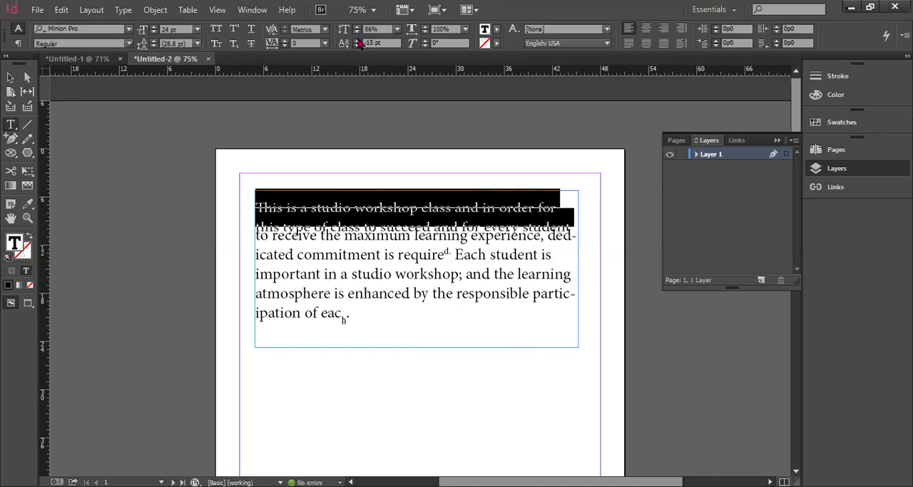
{"action": "left_click", "coordinate": [357, 41]}
{"action": "left_click", "coordinate": [358, 40]}
{"action": "left_click", "coordinate": [358, 41]}
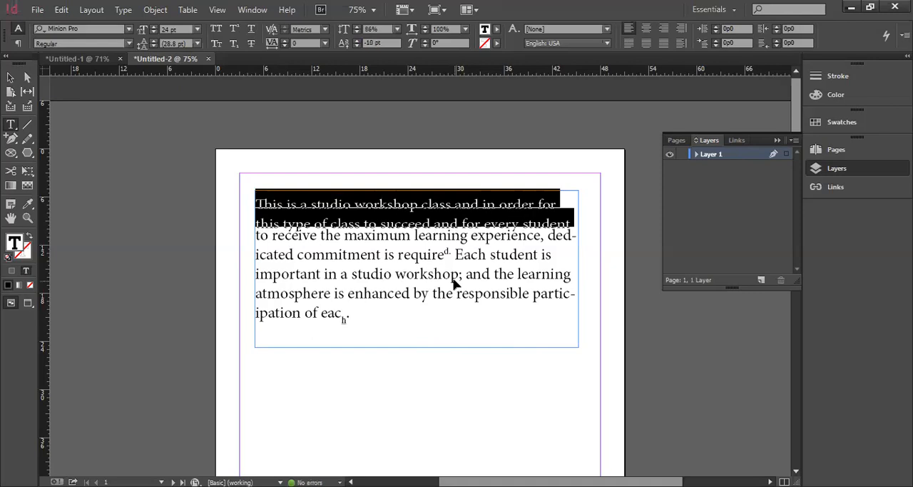
Undo the latest baseline shift changes on the first two lines, back to -5 pt
{"action": "key", "text": "ctrl+z"}
{"action": "key", "text": "ctrl+z"}
{"action": "key", "text": "ctrl+z"}
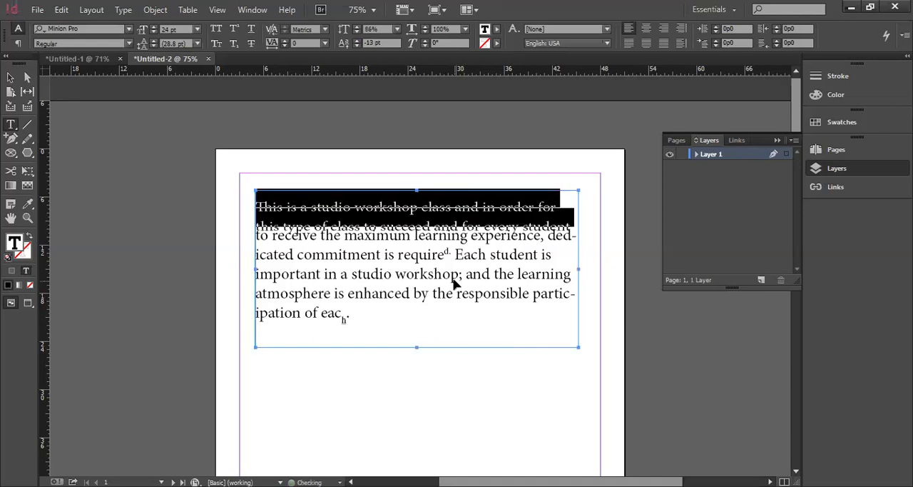
{"action": "key", "text": "ctrl+z"}
{"action": "key", "text": "ctrl+z"}
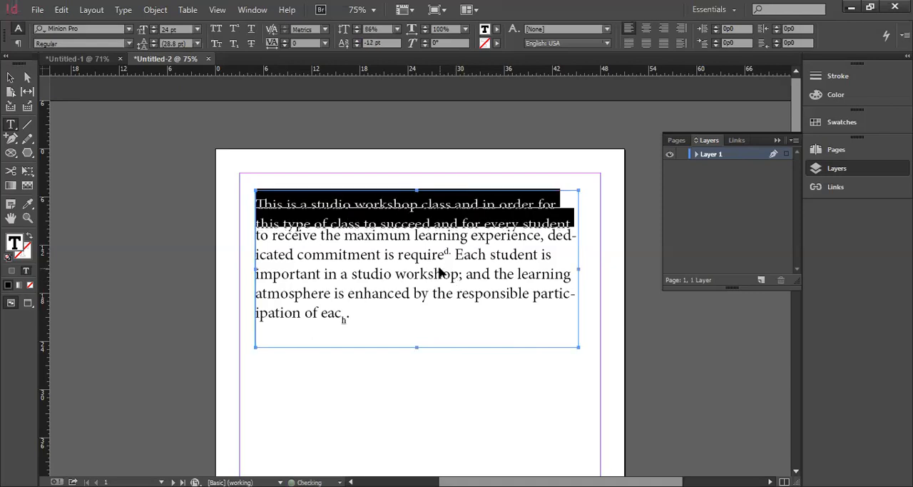
{"action": "key", "text": "ctrl+z"}
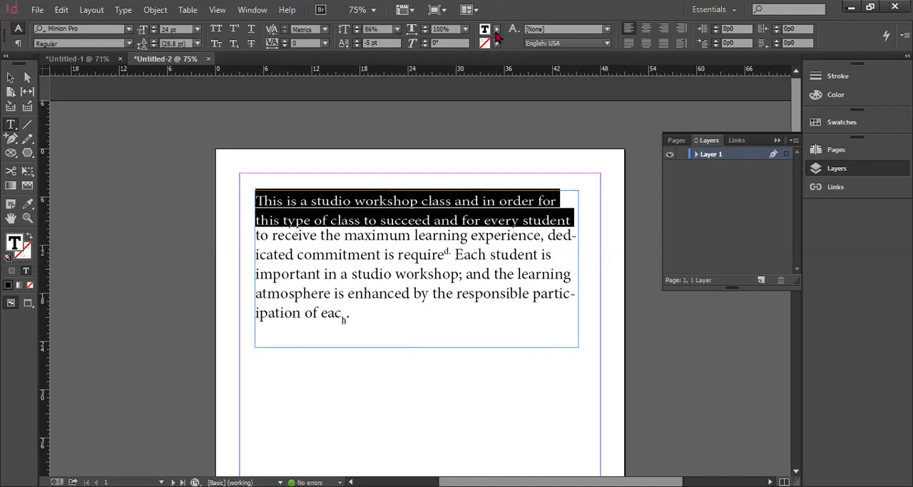
Examine the available character styles and the character style commands for the whole paragraph
{"action": "left_click", "coordinate": [607, 29]}
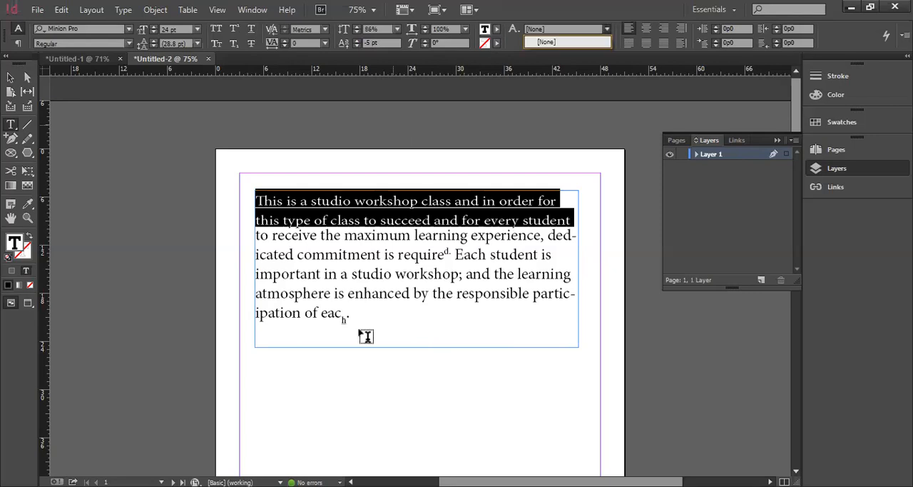
{"action": "left_click_drag", "start_coordinate": [366, 336], "coordinate": [250, 189]}
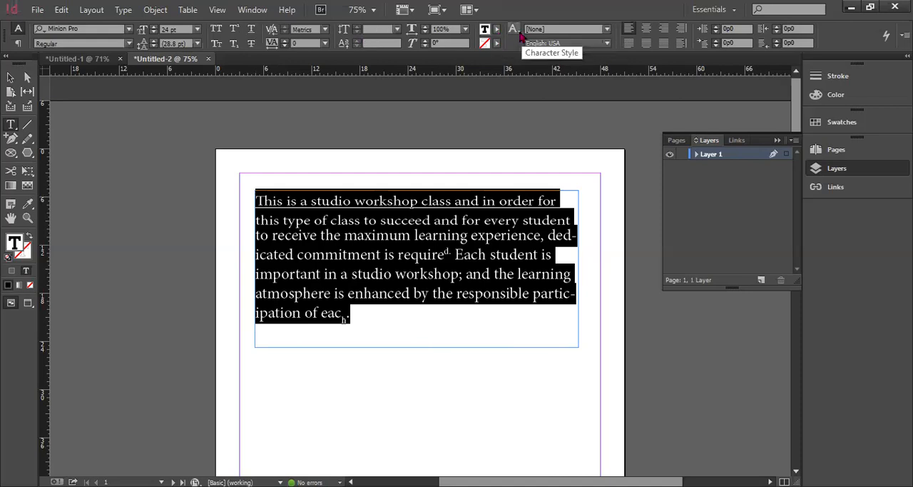
{"action": "left_click", "coordinate": [520, 33]}
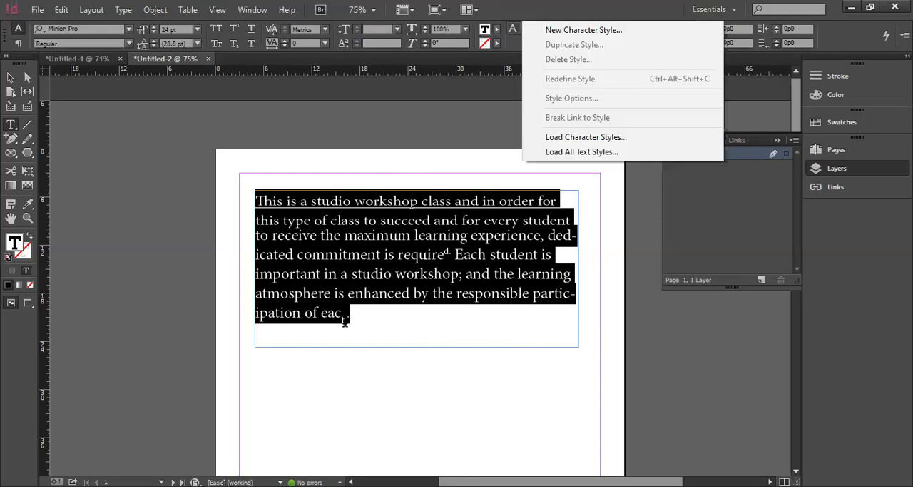
Try centre alignment and right alignment on the whole paragraph
{"action": "left_click_drag", "start_coordinate": [346, 321], "coordinate": [245, 198]}
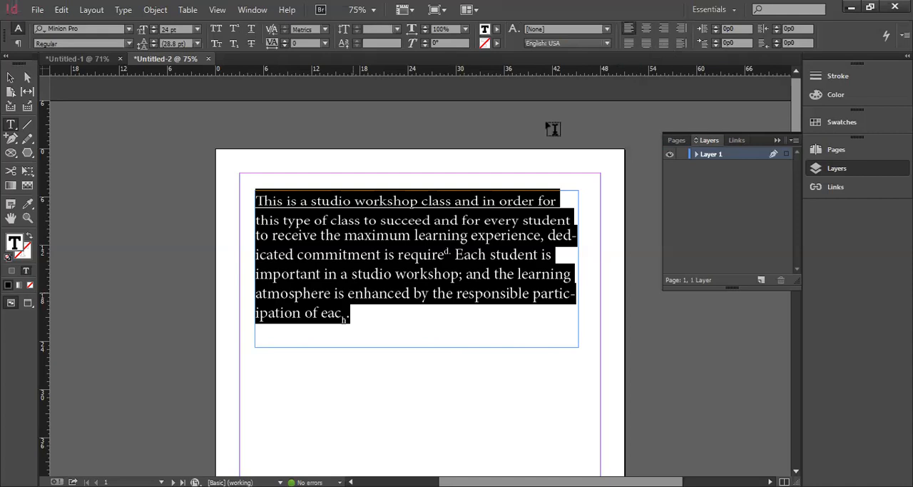
{"action": "left_click", "coordinate": [646, 28]}
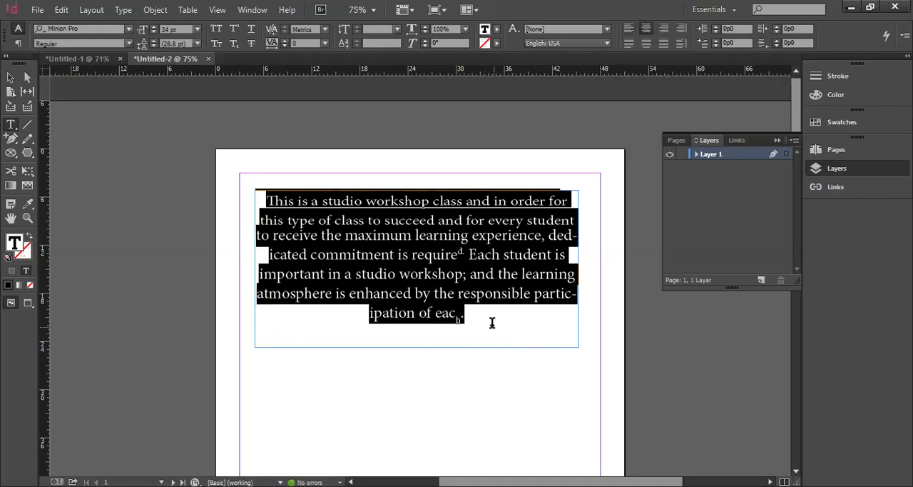
{"action": "left_click", "coordinate": [465, 314]}
{"action": "left_click", "coordinate": [250, 198], "text": "shift"}
{"action": "left_click", "coordinate": [663, 30]}
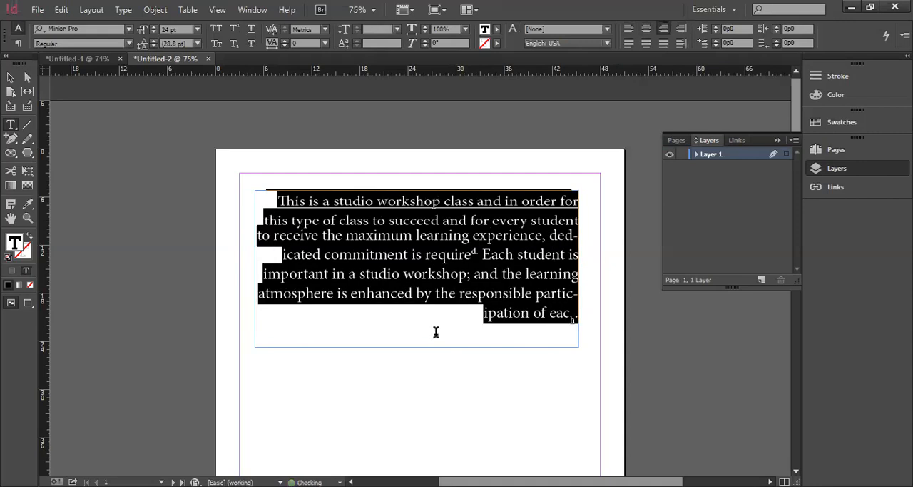
{"action": "left_click", "coordinate": [455, 391]}
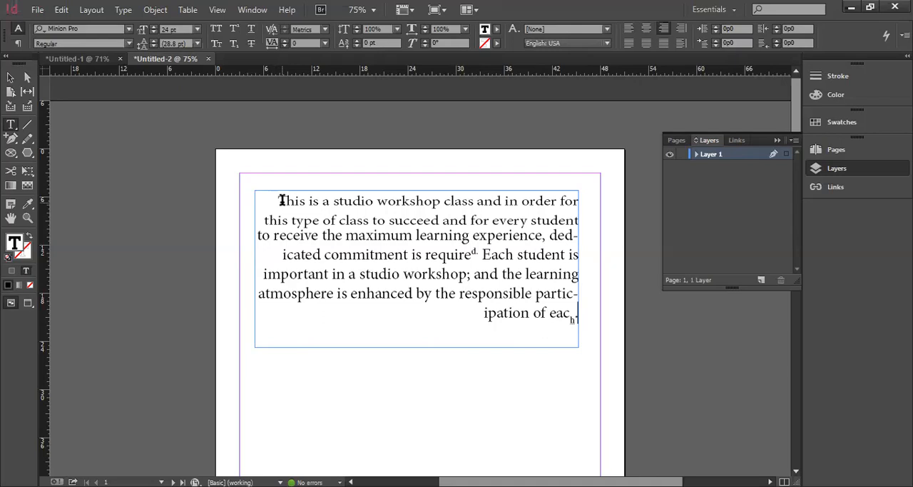
Justify the whole paragraph, trying the different options for its last line
{"action": "left_click", "coordinate": [628, 43]}
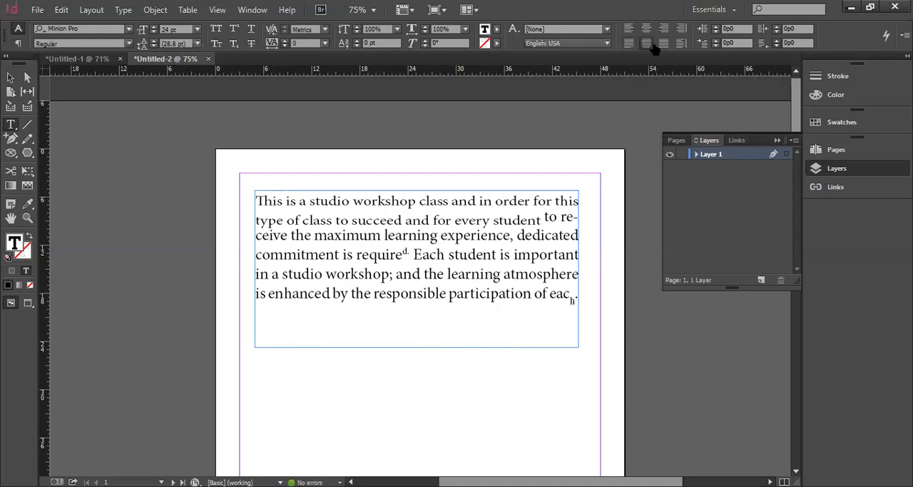
{"action": "left_click_drag", "start_coordinate": [572, 299], "coordinate": [249, 200]}
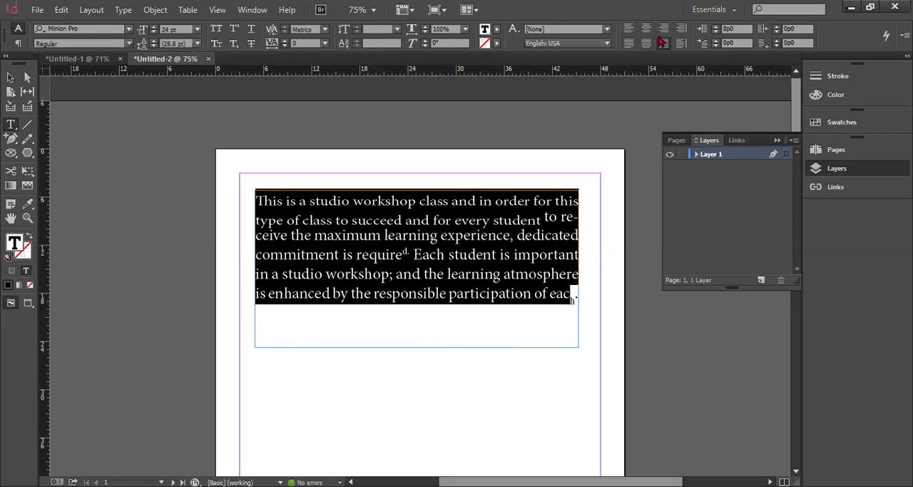
{"action": "left_click", "coordinate": [528, 331]}
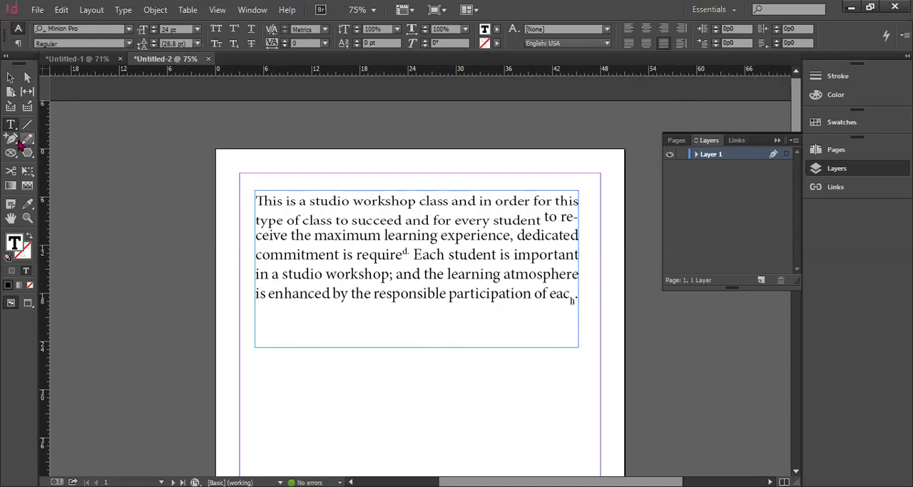
Leave the paragraph text, switch to the Pen tool and show its anchor point variants
{"action": "key", "text": "Escape"}
{"action": "scroll", "coordinate": [389, 347], "scroll_direction": "down", "scroll_amount": 3}
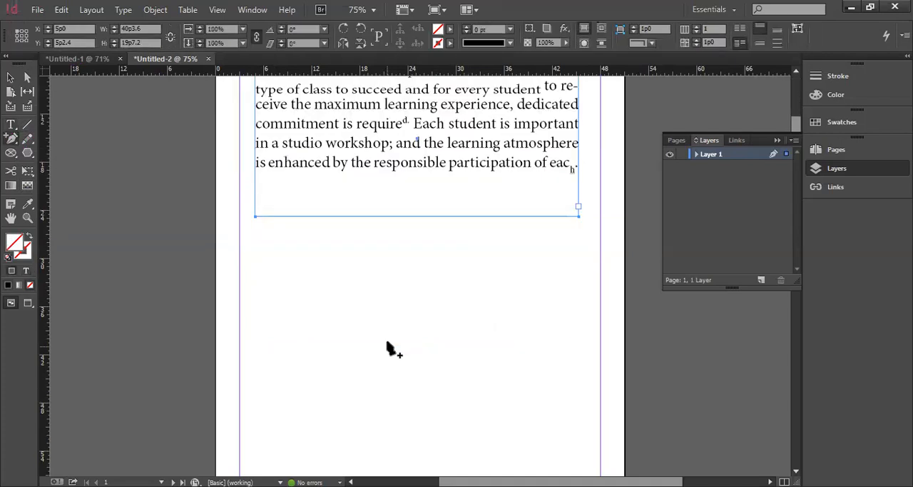
{"action": "scroll", "coordinate": [389, 348], "scroll_direction": "down", "scroll_amount": 4}
{"action": "scroll", "coordinate": [366, 320], "scroll_direction": "up", "scroll_amount": 2}
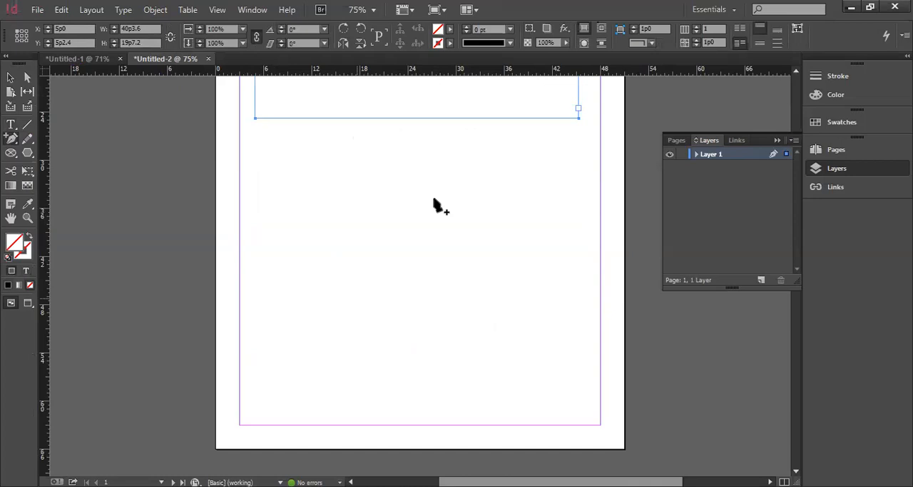
{"action": "scroll", "coordinate": [391, 280], "scroll_direction": "up", "scroll_amount": 3}
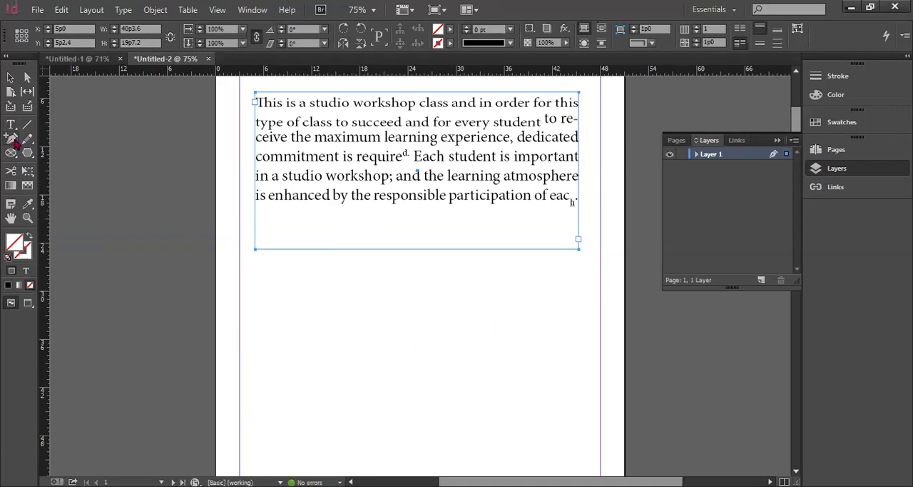
{"action": "left_click", "coordinate": [15, 143]}
{"action": "right_click", "coordinate": [15, 142]}
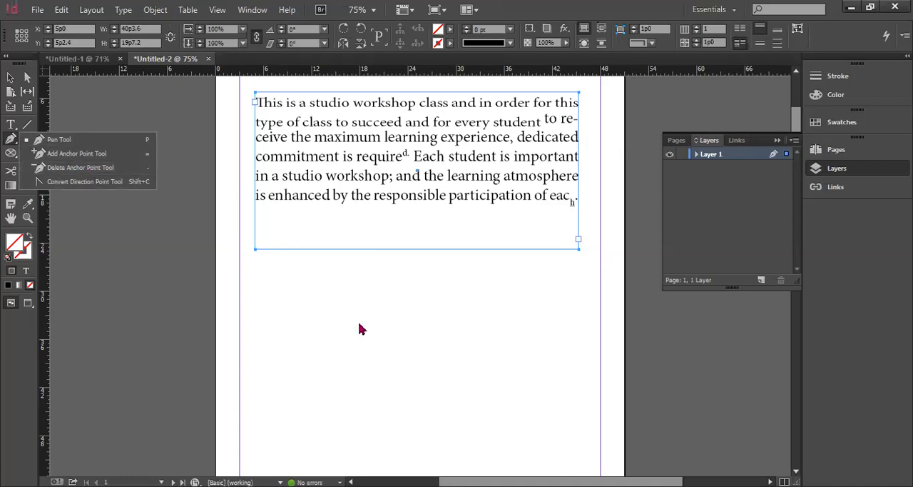
Draw a teardrop-shaped Pen curve about 6p3 high below the paragraph, starting and ending at the same point, with horizontal and vertical direction handles
{"action": "left_click", "coordinate": [293, 297]}
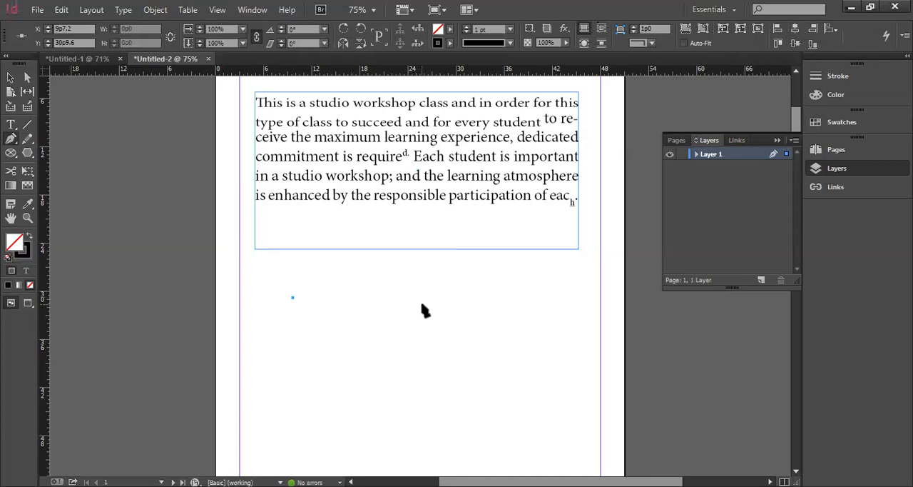
{"action": "left_click_drag", "start_coordinate": [293, 298], "coordinate": [389, 306]}
{"action": "left_click", "coordinate": [293, 298]}
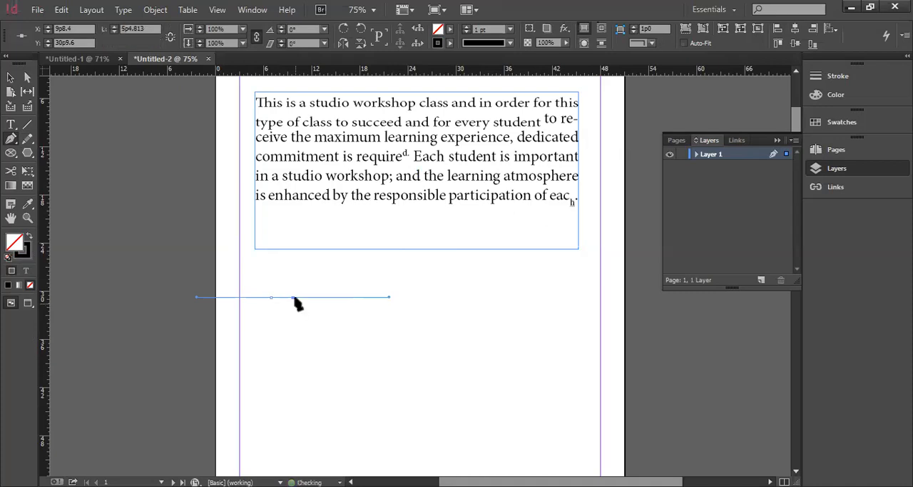
{"action": "left_click_drag", "start_coordinate": [356, 316], "coordinate": [355, 369]}
{"action": "left_click_drag", "start_coordinate": [293, 297], "coordinate": [327, 409]}
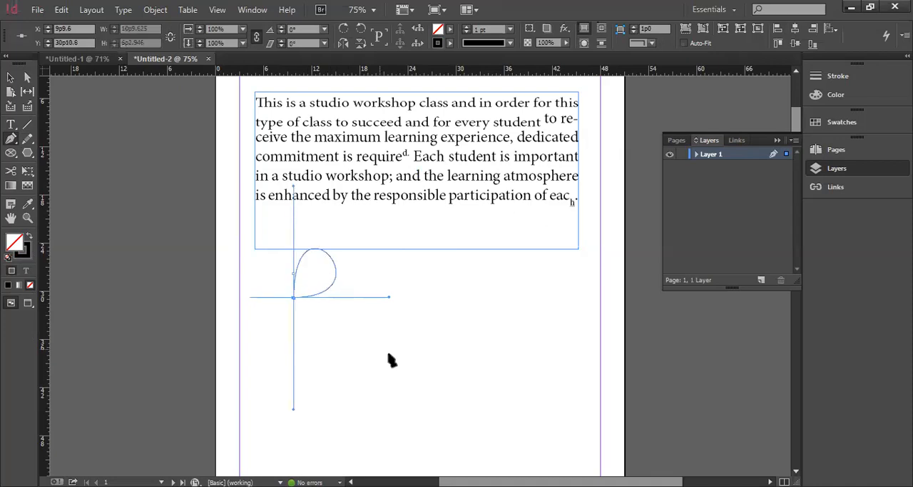
Extend the Pen curve into a closed leaf-like shape about 27p7 wide and 14p9 high, with a sharp tip and a notch in its upper edge
{"action": "left_click_drag", "start_coordinate": [470, 333], "coordinate": [392, 340]}
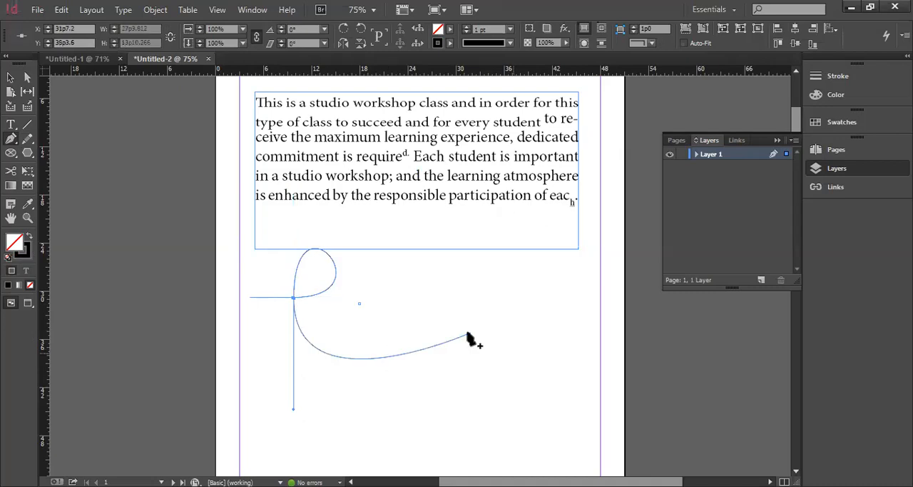
{"action": "left_click", "coordinate": [514, 353]}
{"action": "left_click", "coordinate": [383, 303]}
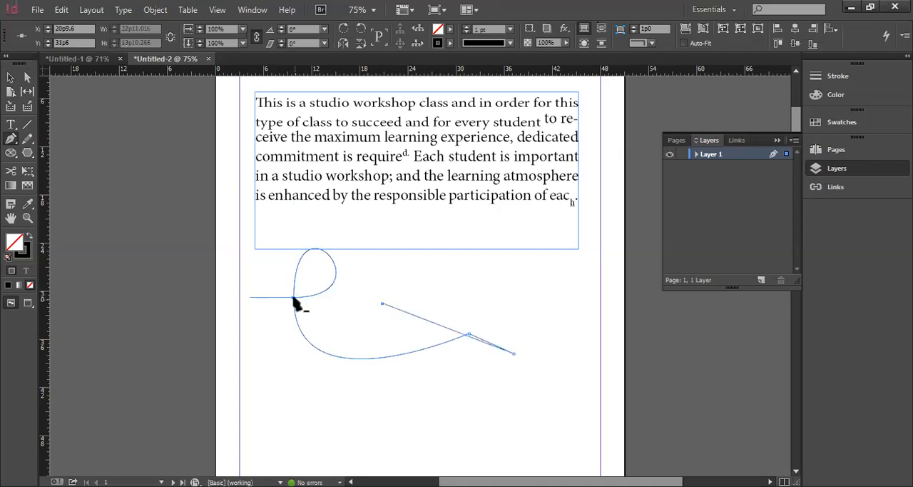
{"action": "left_click", "coordinate": [294, 297]}
{"action": "left_click", "coordinate": [295, 298]}
{"action": "left_click", "coordinate": [295, 298]}
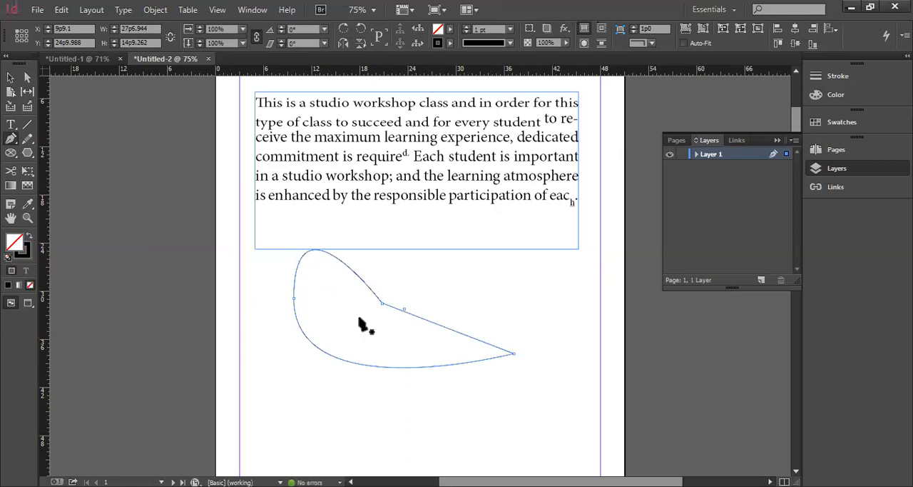
Give the closed shape a solid black fill without a stroke, trying swapped and default fill and stroke
{"action": "key", "text": "shift+x"}
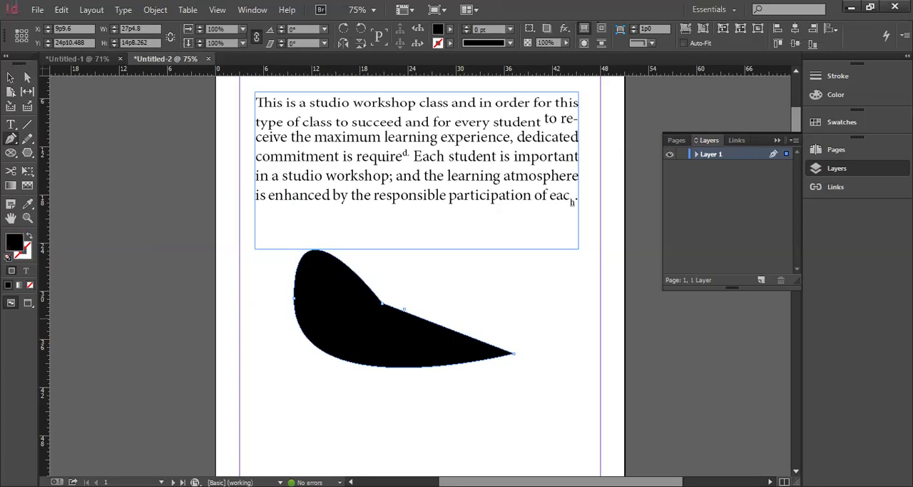
{"action": "left_click", "coordinate": [9, 259]}
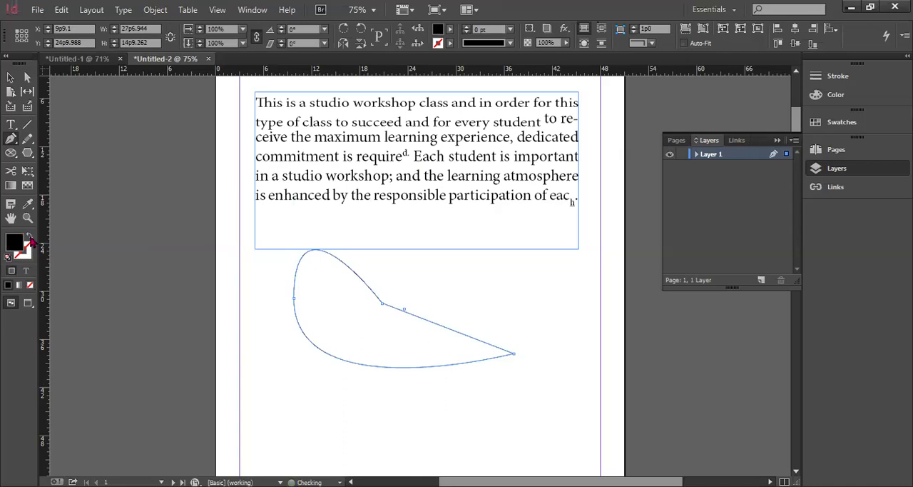
{"action": "left_click", "coordinate": [30, 239]}
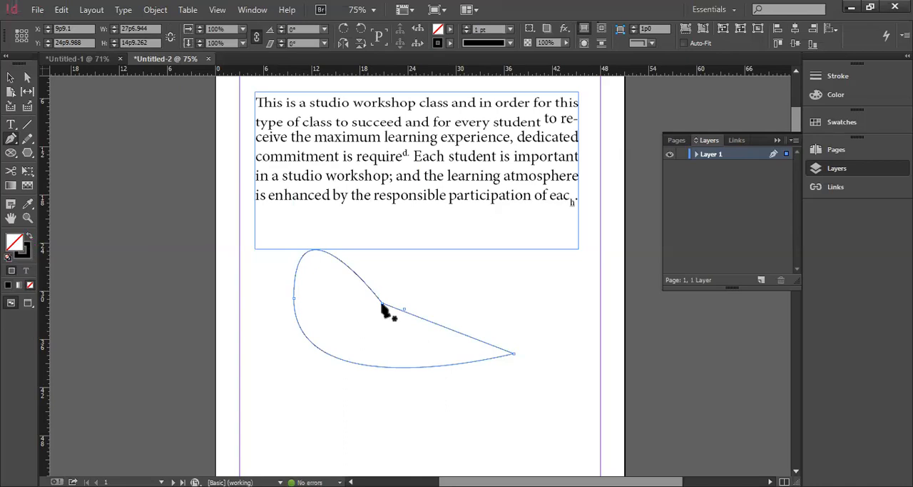
{"action": "key", "text": "shift+x"}
Try placing Pen anchor points with direction handles at the notch of the black shape
{"action": "left_click_drag", "start_coordinate": [382, 305], "coordinate": [404, 269]}
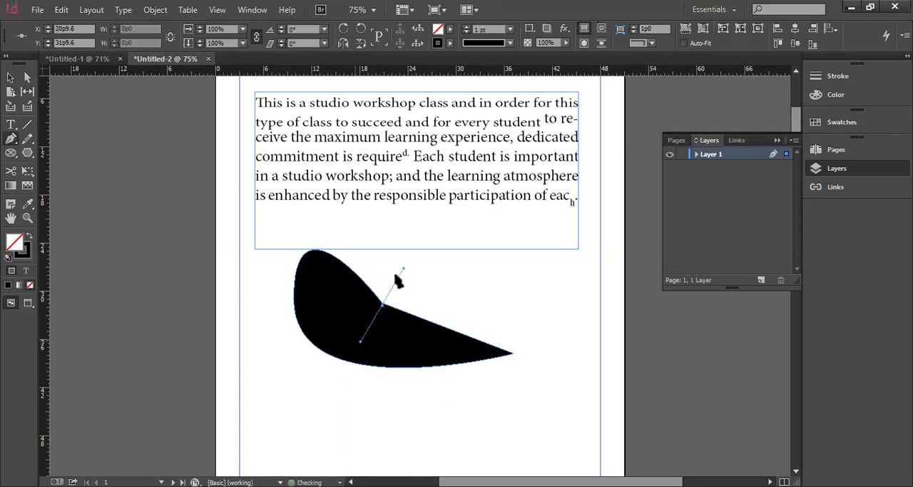
{"action": "left_click_drag", "start_coordinate": [383, 305], "coordinate": [446, 296]}
{"action": "left_click_drag", "start_coordinate": [359, 267], "coordinate": [426, 319]}
{"action": "left_click_drag", "start_coordinate": [361, 284], "coordinate": [373, 251]}
Try drawing a small rounded Pen outline on the black shape's upper edge, just beside the notch
{"action": "left_click", "coordinate": [383, 305]}
{"action": "left_click", "coordinate": [389, 304]}
{"action": "left_click_drag", "start_coordinate": [389, 304], "coordinate": [419, 271]}
{"action": "left_click", "coordinate": [426, 293]}
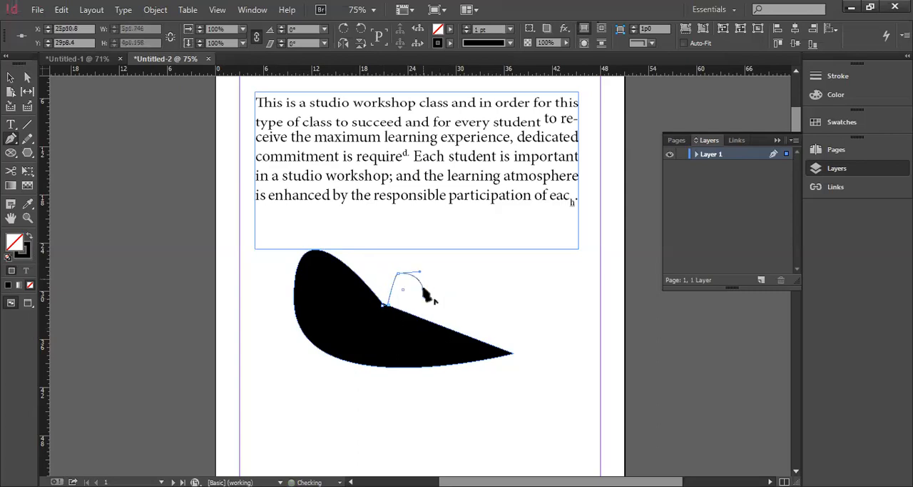
{"action": "left_click", "coordinate": [423, 302]}
{"action": "left_click", "coordinate": [421, 312]}
{"action": "left_click", "coordinate": [415, 315]}
{"action": "left_click", "coordinate": [389, 304]}
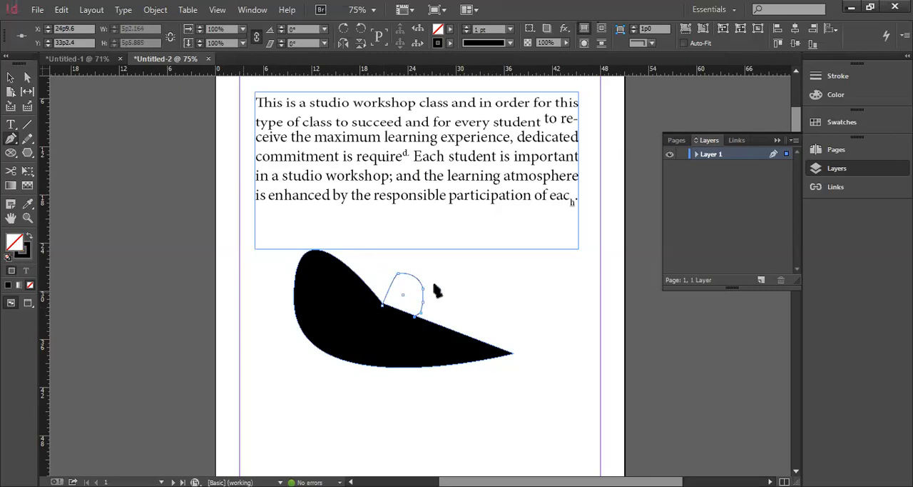
Try straight Pen segments from the rounded outline to the black shape's tip, and clear the added outlines
{"action": "left_click", "coordinate": [494, 289]}
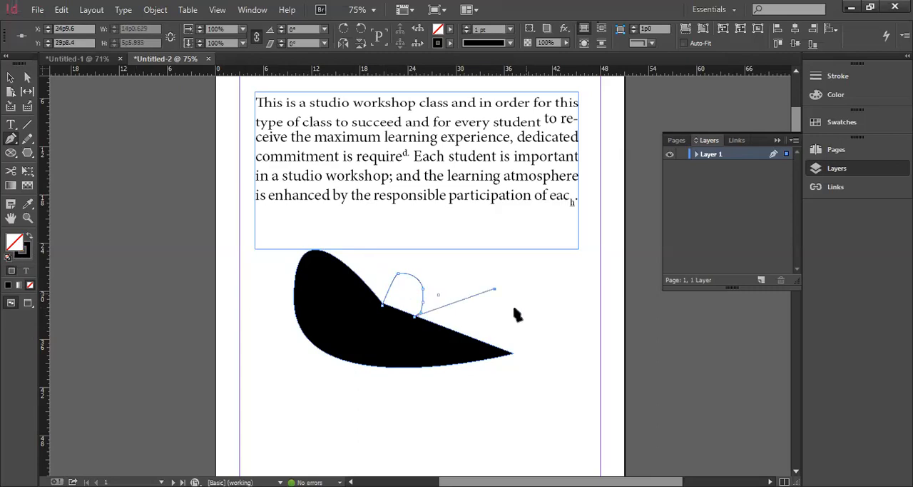
{"action": "left_click", "coordinate": [513, 351]}
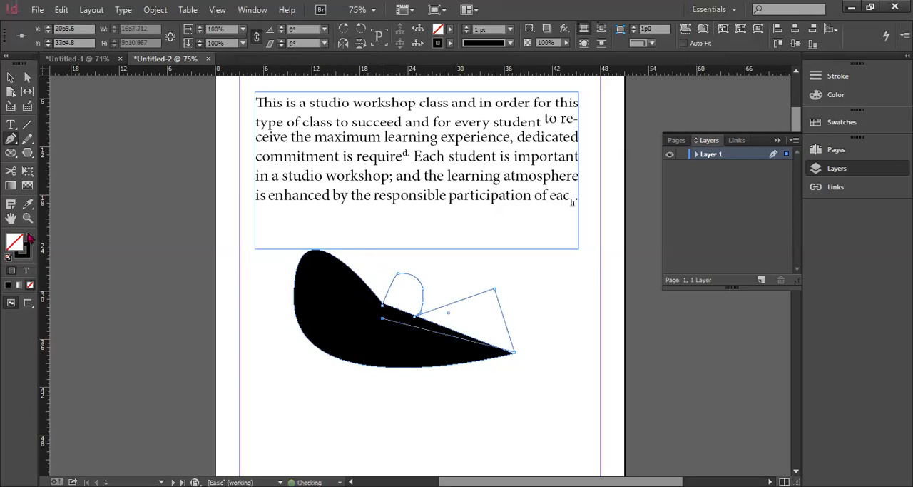
{"action": "left_click", "coordinate": [30, 238]}
{"action": "left_click", "coordinate": [29, 237]}
{"action": "left_click", "coordinate": [205, 234], "text": "ctrl"}
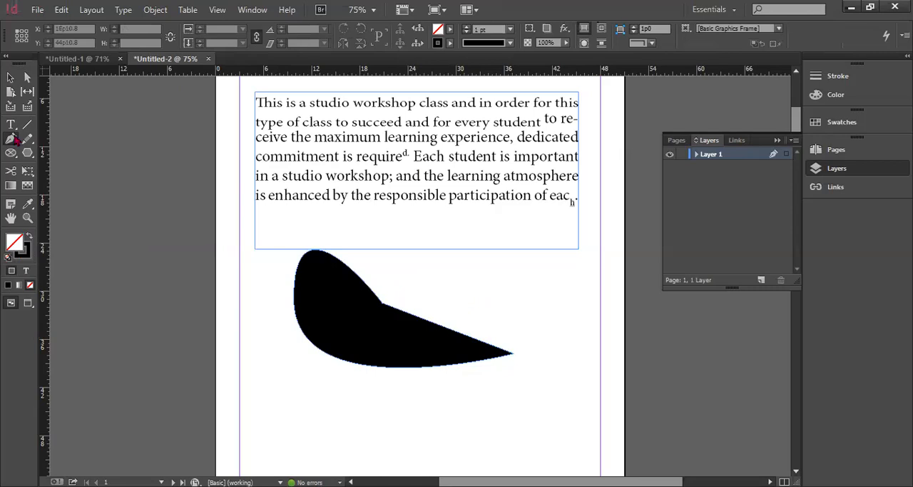
Draw a closed downward-pointing Pen triangle about 13p11 wide and 7p7 high below the black shape
{"action": "scroll", "coordinate": [341, 391], "scroll_direction": "down", "scroll_amount": 3}
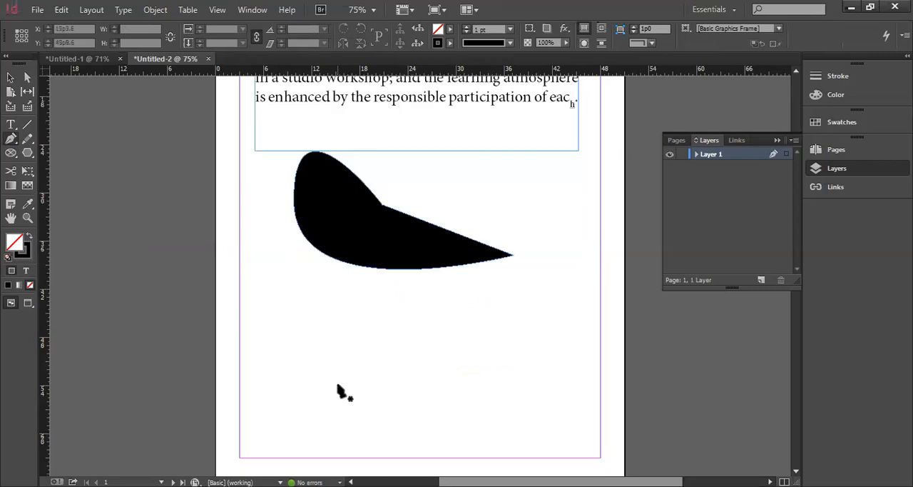
{"action": "scroll", "coordinate": [416, 307], "scroll_direction": "down", "scroll_amount": 1}
{"action": "left_click_drag", "start_coordinate": [307, 302], "coordinate": [416, 300]}
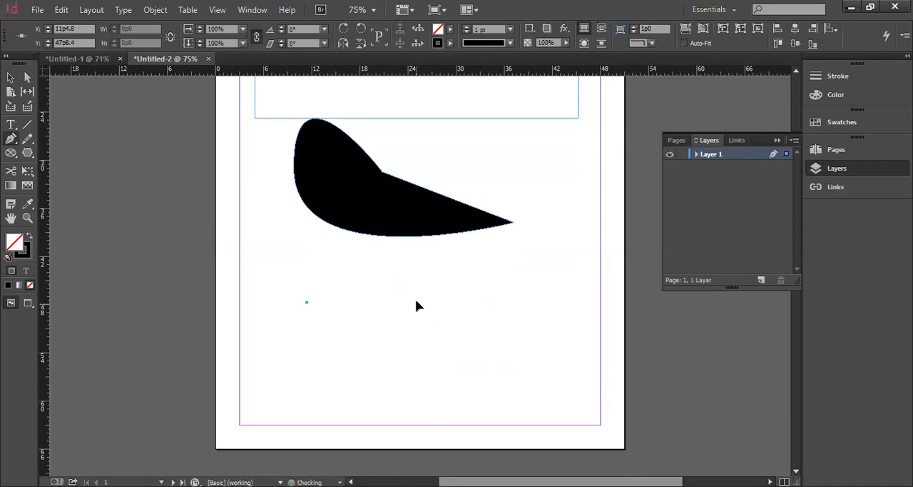
{"action": "left_click", "coordinate": [416, 302]}
{"action": "left_click", "coordinate": [362, 362]}
{"action": "left_click", "coordinate": [307, 302]}
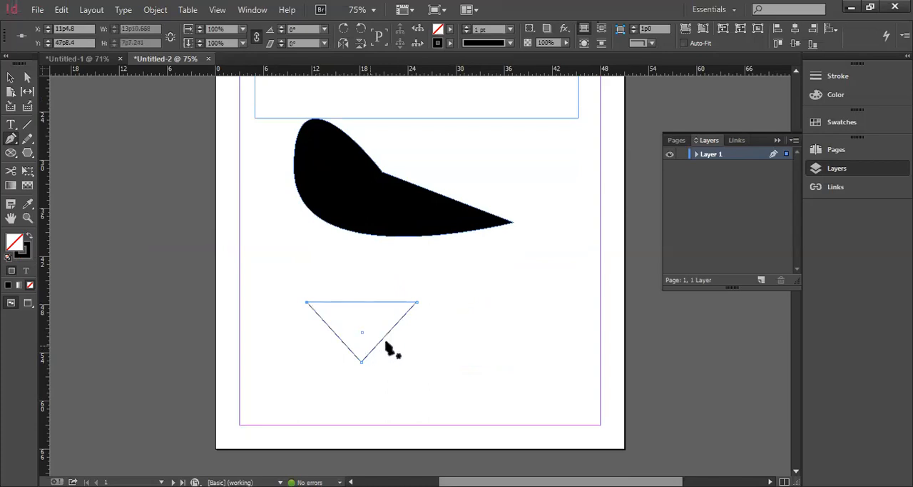
Add anchor points midway along the triangle's two slanted sides and try one on its horizontal side
{"action": "left_click", "coordinate": [390, 332]}
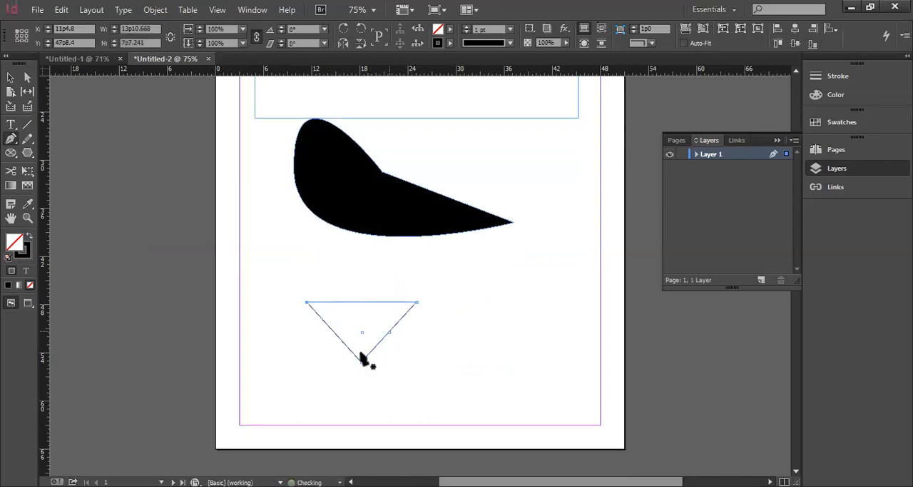
{"action": "left_click", "coordinate": [332, 330]}
{"action": "left_click", "coordinate": [361, 301]}
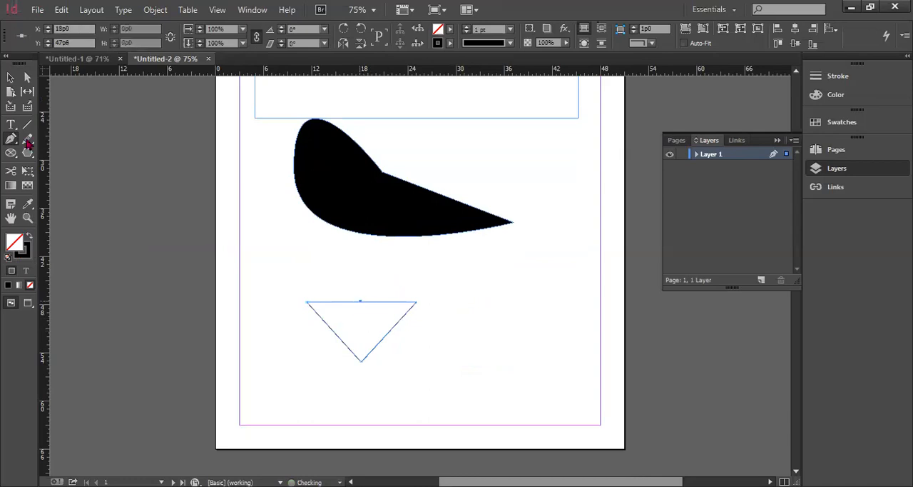
Use the Delete Anchor Point tool to remove the point on the triangle's right side and its lowest corner
{"action": "left_click", "coordinate": [77, 157]}
{"action": "left_click", "coordinate": [361, 301]}
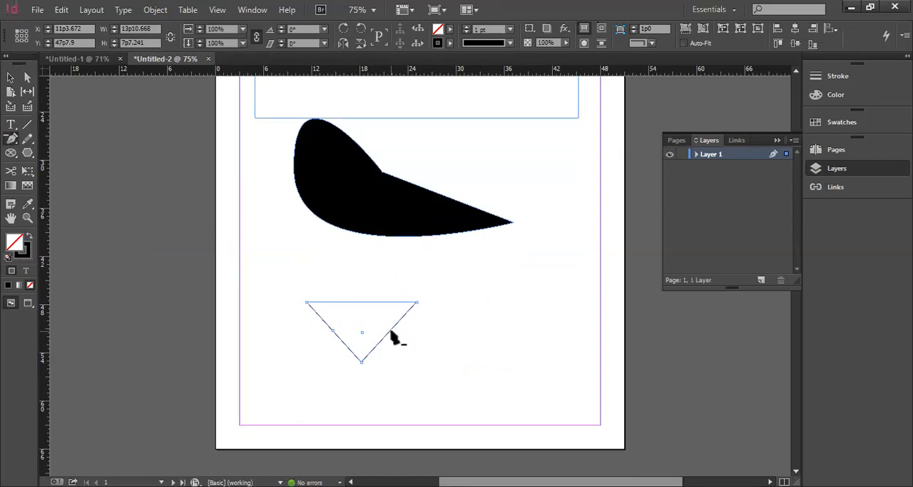
{"action": "left_click", "coordinate": [362, 362]}
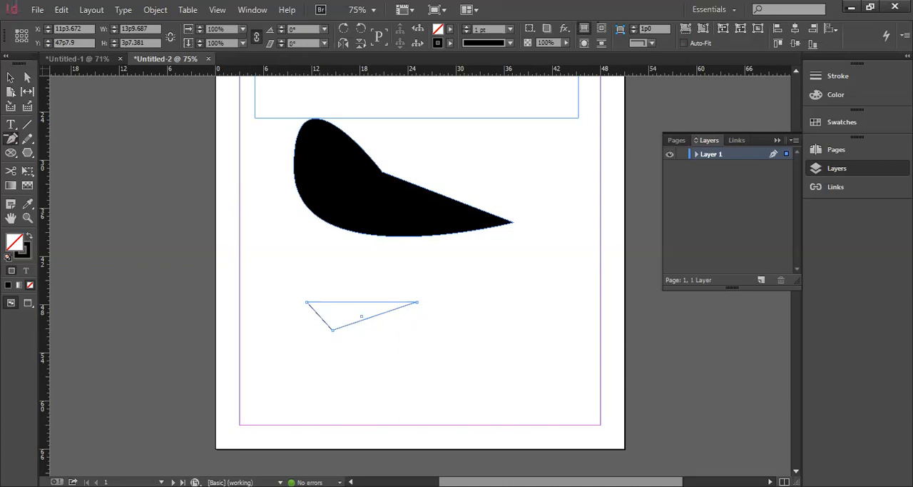
Draw an open C-shaped Pencil curve about 7p7 wide and 9p7 high beside the triangle, redrawing its upper arm and left side
{"action": "left_click", "coordinate": [28, 140]}
{"action": "left_click_drag", "start_coordinate": [535, 288], "coordinate": [528, 350]}
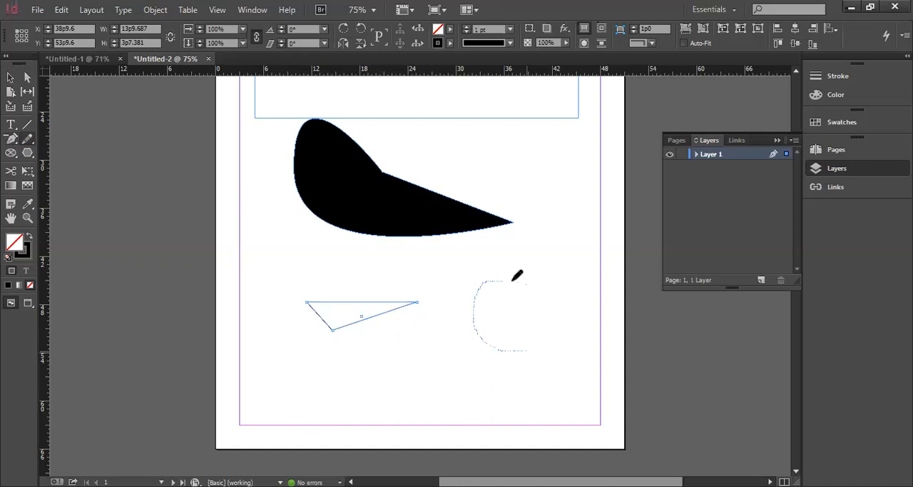
{"action": "mouse_move", "coordinate": [477, 305]}
{"action": "left_mouse_down"}
{"action": "mouse_move", "coordinate": [477, 339]}
{"action": "mouse_move", "coordinate": [502, 352]}
{"action": "left_mouse_up"}
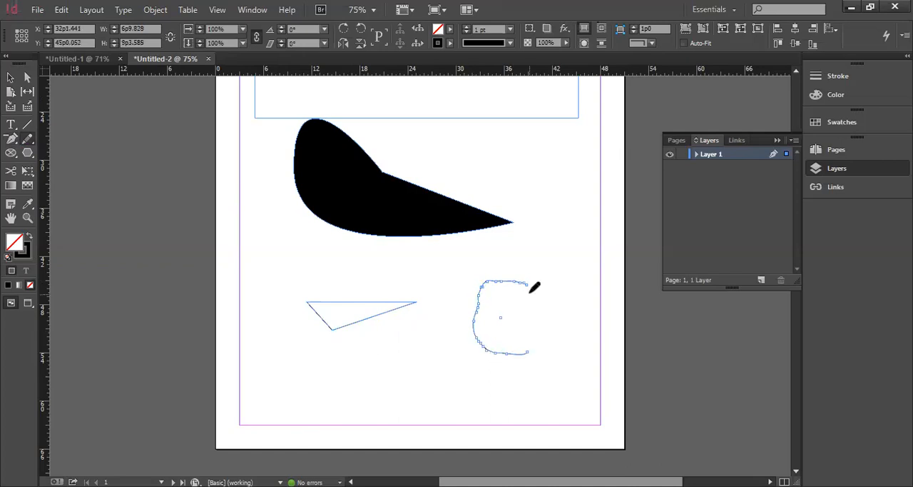
{"action": "left_click_drag", "start_coordinate": [529, 284], "coordinate": [482, 286]}
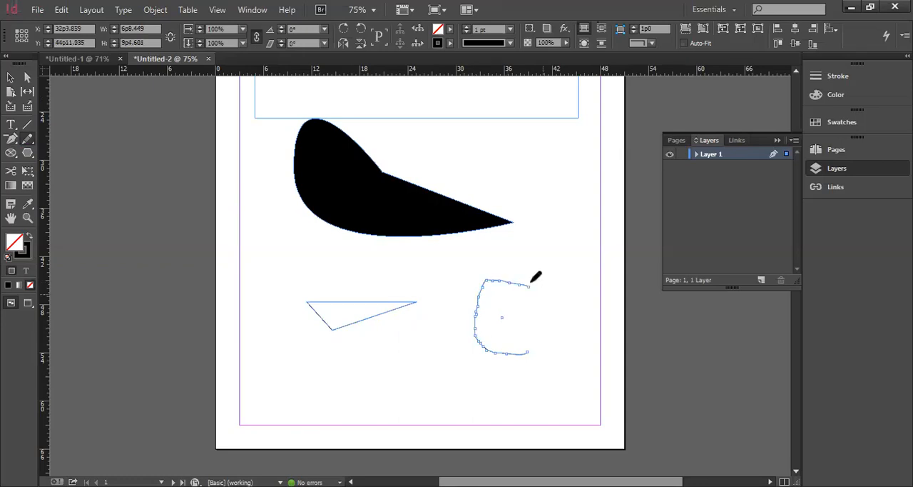
{"action": "left_click_drag", "start_coordinate": [495, 284], "coordinate": [527, 279]}
{"action": "mouse_move", "coordinate": [509, 281]}
{"action": "left_mouse_down"}
{"action": "mouse_move", "coordinate": [468, 323]}
{"action": "mouse_move", "coordinate": [483, 337]}
{"action": "left_mouse_up"}
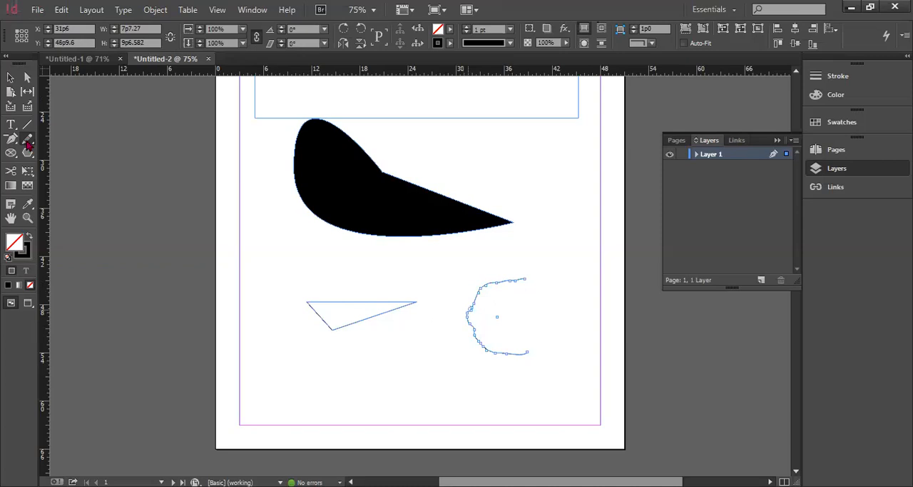
Smooth the left side of the C-shaped curve and erase its two open ends
{"action": "key", "text": "ctrl+z"}
{"action": "left_click_drag", "start_coordinate": [489, 279], "coordinate": [473, 302]}
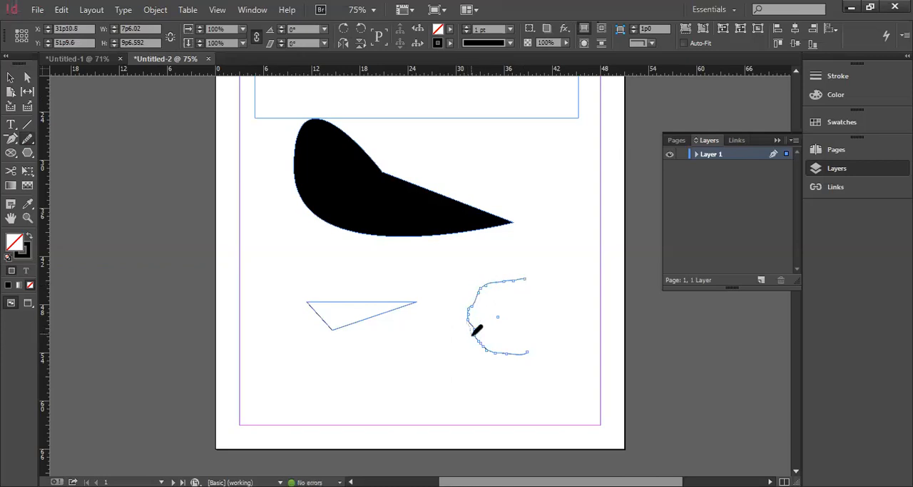
{"action": "left_click_drag", "start_coordinate": [474, 337], "coordinate": [498, 352]}
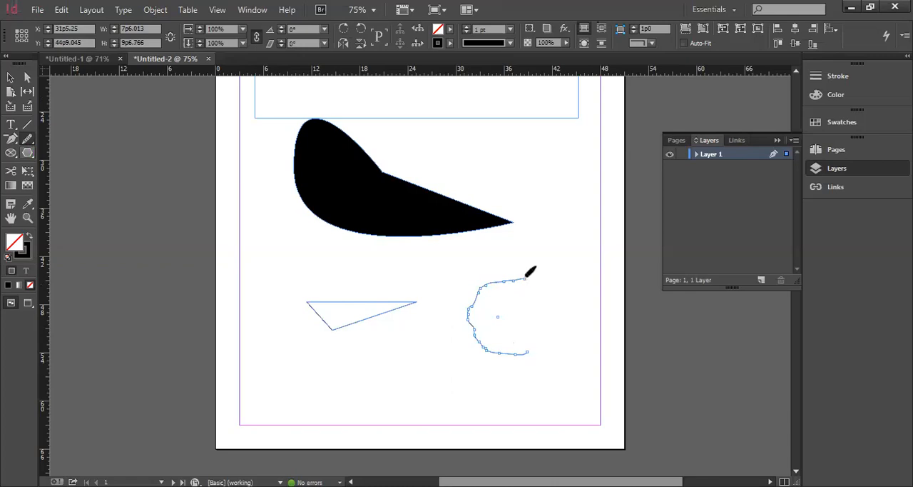
{"action": "left_click_drag", "start_coordinate": [506, 280], "coordinate": [505, 280]}
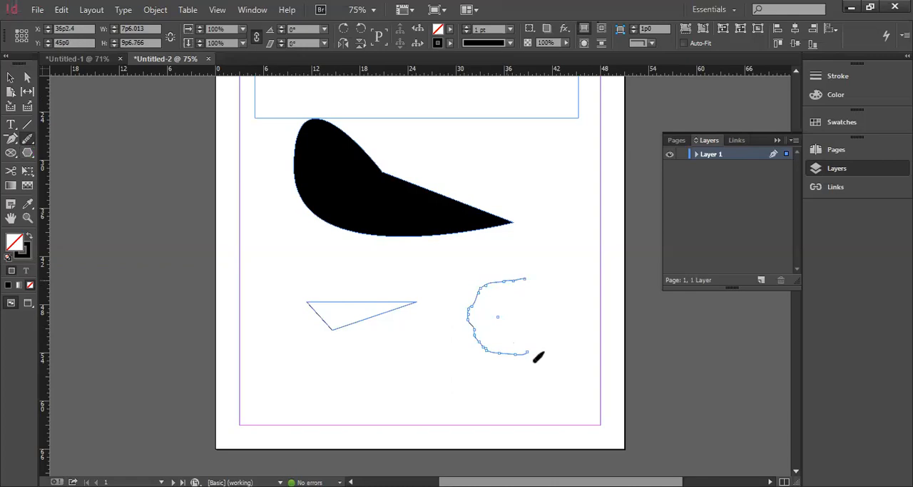
{"action": "left_click_drag", "start_coordinate": [519, 353], "coordinate": [513, 354]}
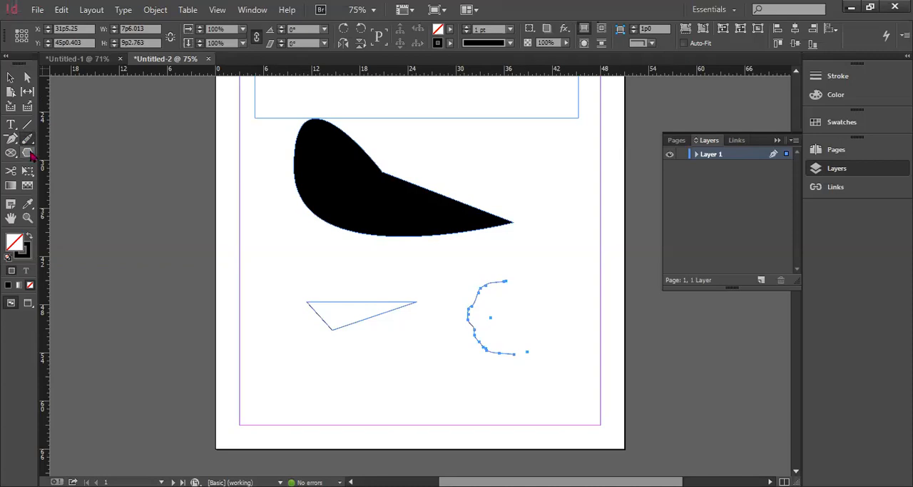
Draw a rectangle about 19p0 by 4p6 below the triangle and an ellipse about 8p0 by 13p4 beside the black shape's tip
{"action": "left_click", "coordinate": [30, 153]}
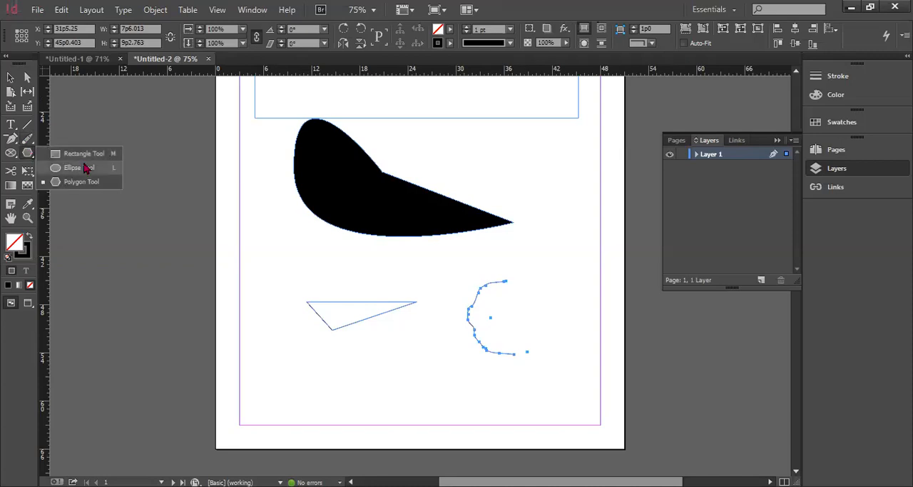
{"action": "left_click", "coordinate": [84, 161]}
{"action": "left_click_drag", "start_coordinate": [275, 364], "coordinate": [426, 397]}
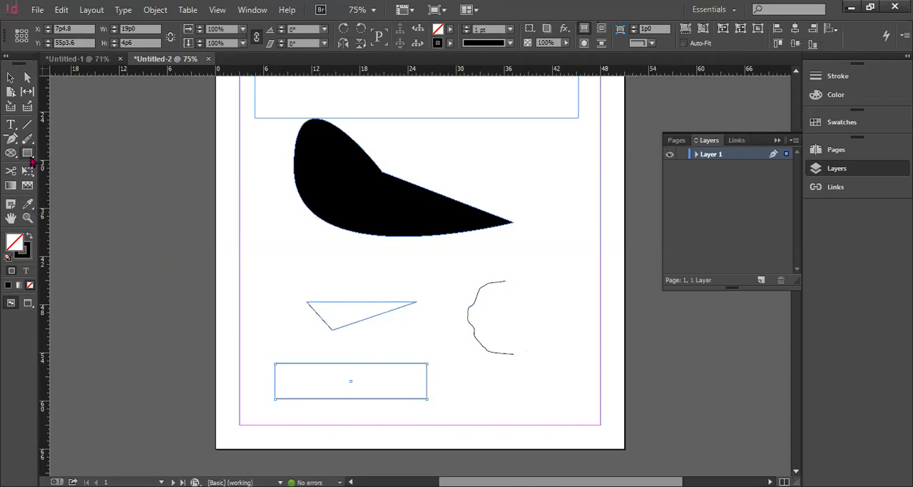
{"action": "key", "text": "l"}
{"action": "left_click_drag", "start_coordinate": [521, 153], "coordinate": [585, 263]}
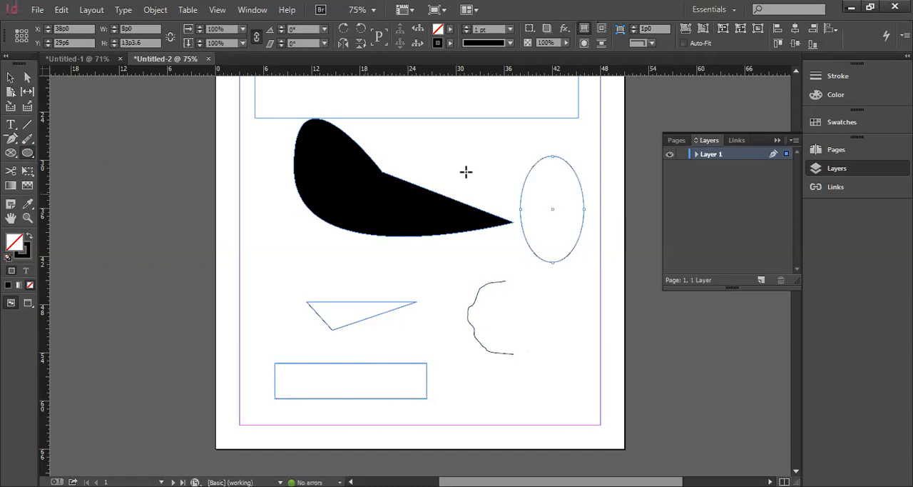
Colour the ellipse magenta (C 15, M 100, Y 0, K 13) and apply a diagonal gradient to it with the Gradient Swatch tool
{"action": "left_click", "coordinate": [850, 95]}
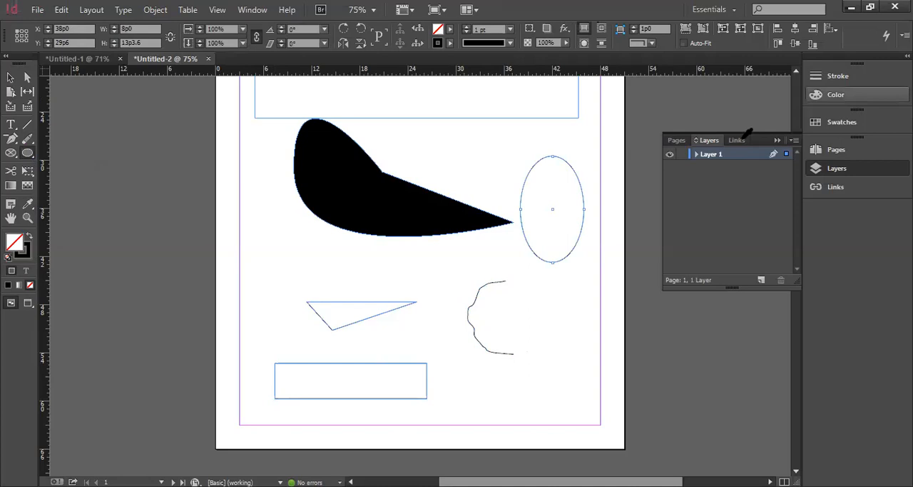
{"action": "left_click", "coordinate": [770, 137]}
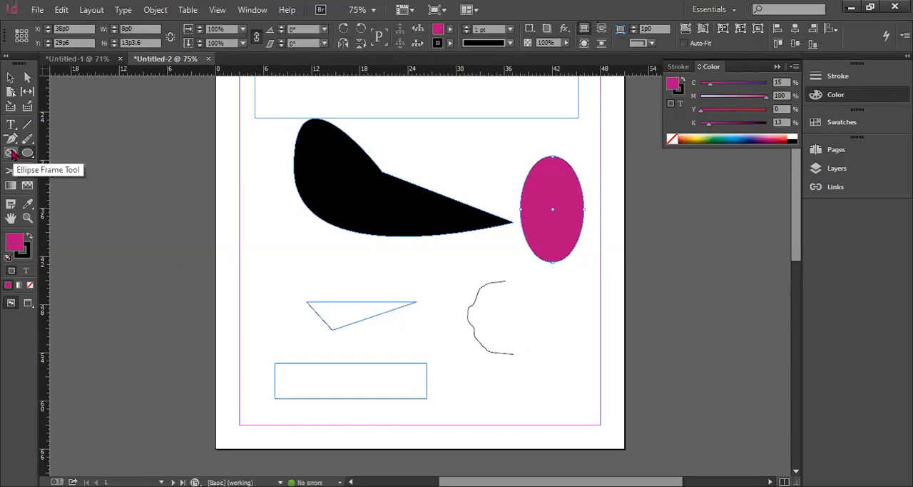
{"action": "left_click", "coordinate": [10, 188]}
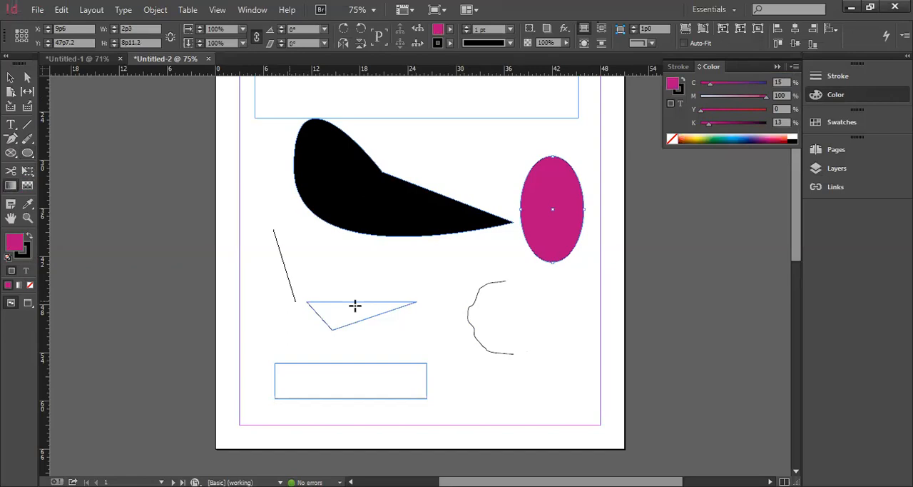
{"action": "left_click_drag", "start_coordinate": [273, 229], "coordinate": [355, 306]}
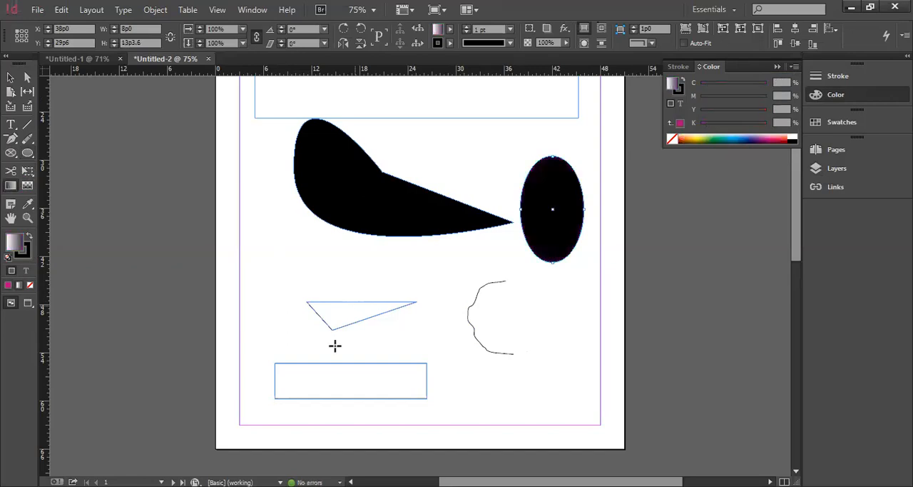
Draw an ellipse about 11p6 wide and 9p0 high in the upper part of page 2
{"action": "scroll", "coordinate": [335, 345], "scroll_direction": "down", "scroll_amount": 1}
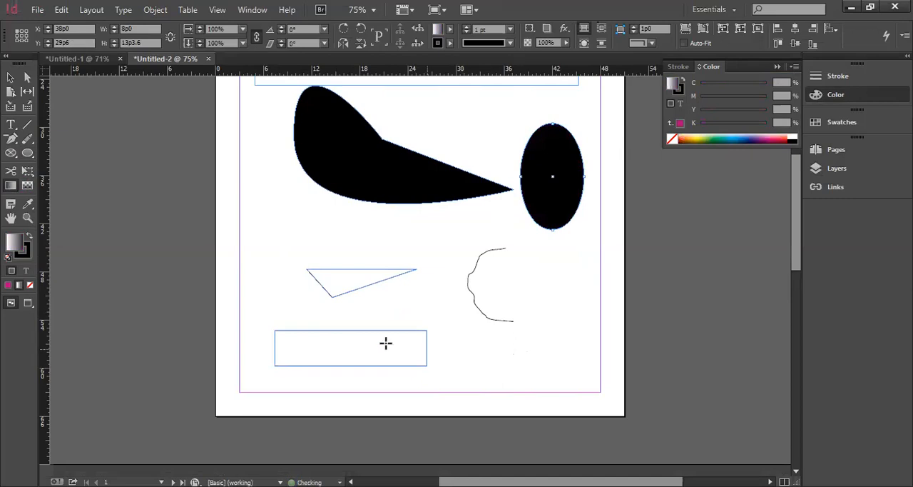
{"action": "scroll", "coordinate": [386, 342], "scroll_direction": "down", "scroll_amount": 8}
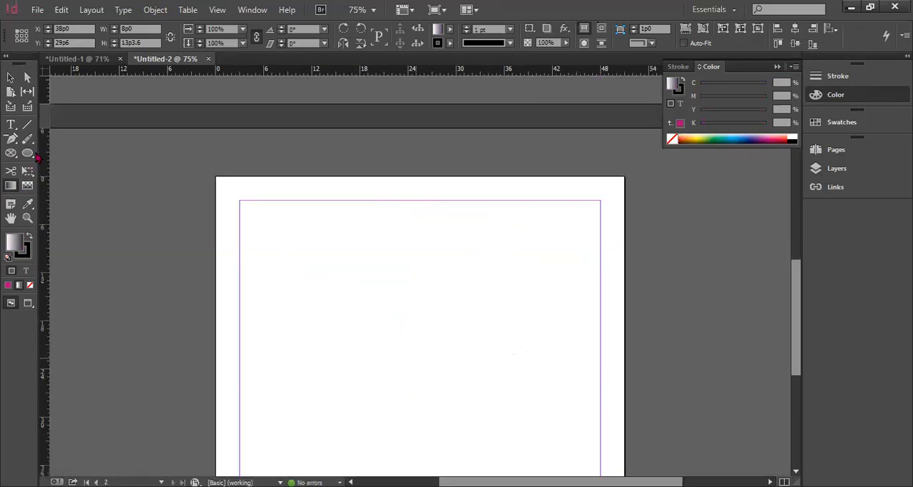
{"action": "scroll", "coordinate": [227, 237], "scroll_direction": "down", "scroll_amount": 3}
{"action": "key", "text": "g"}
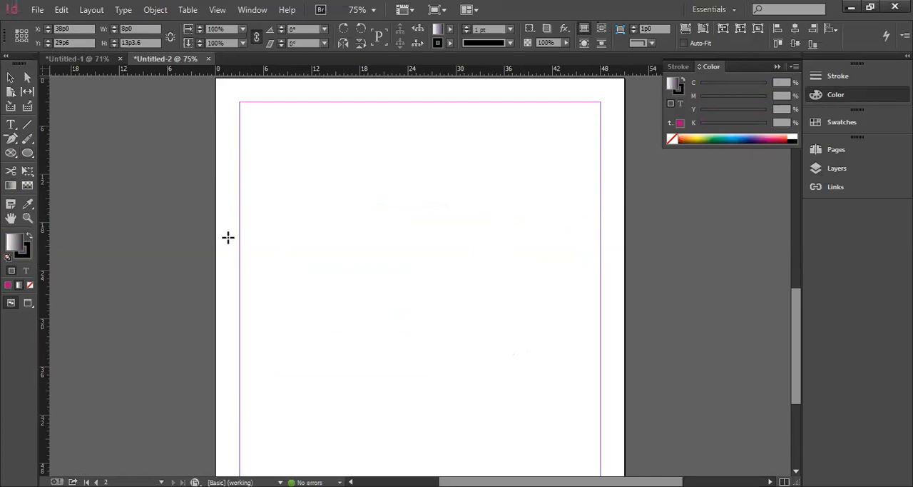
{"action": "left_click_drag", "start_coordinate": [334, 162], "coordinate": [426, 234]}
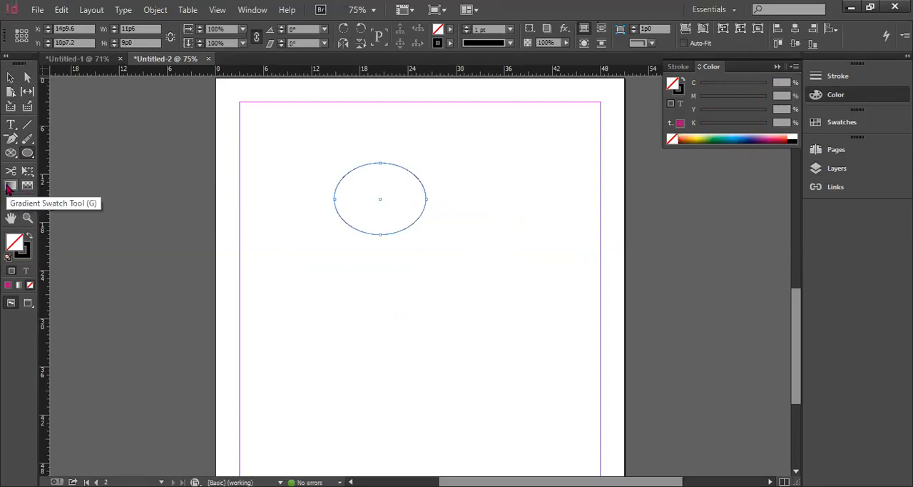
Apply a gradient to the ellipse with the Gradient Swatch tool, redrawing its direction until white at the right edge fades into black
{"action": "left_click", "coordinate": [10, 186]}
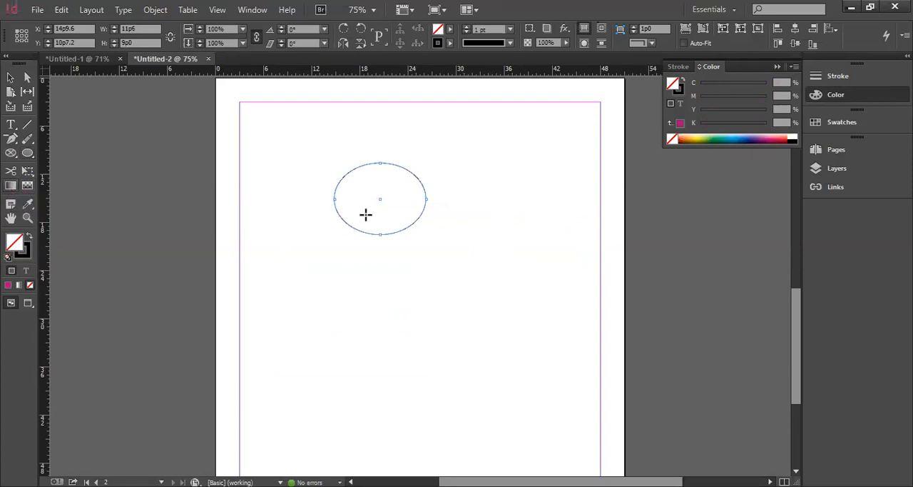
{"action": "left_click_drag", "start_coordinate": [334, 199], "coordinate": [423, 184]}
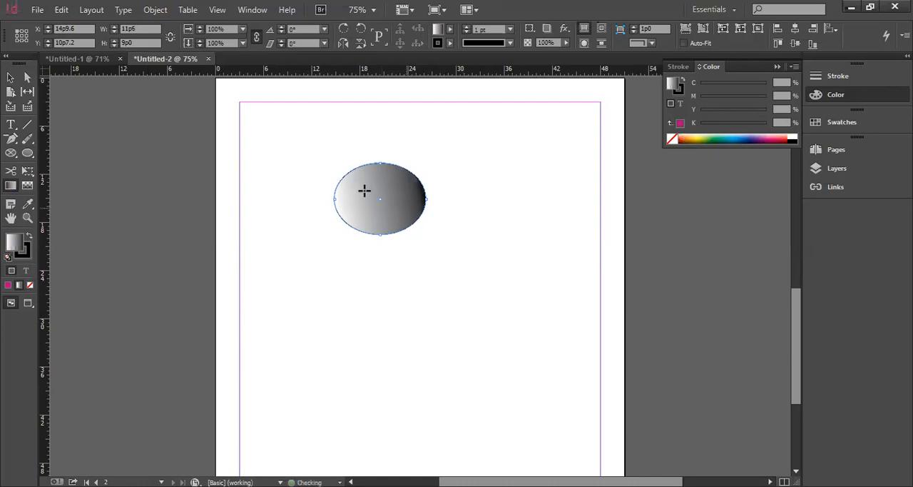
{"action": "left_click_drag", "start_coordinate": [430, 190], "coordinate": [399, 193]}
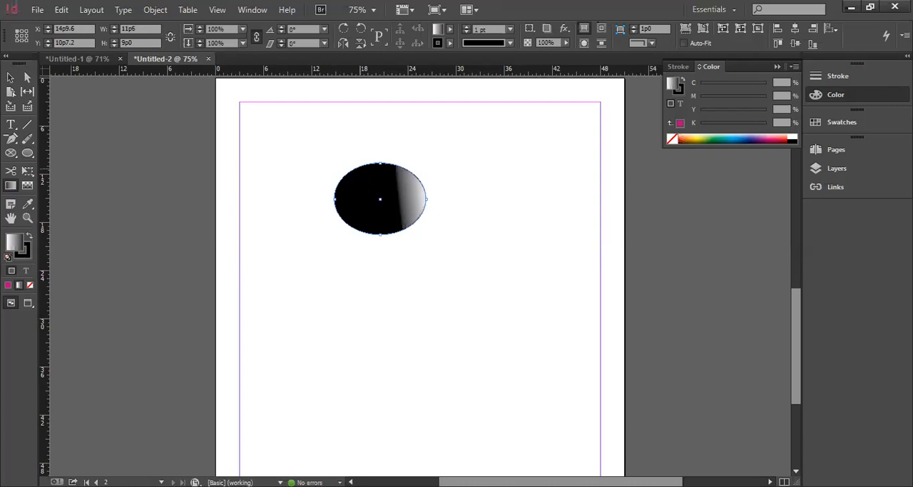
{"action": "left_click_drag", "start_coordinate": [348, 170], "coordinate": [370, 184]}
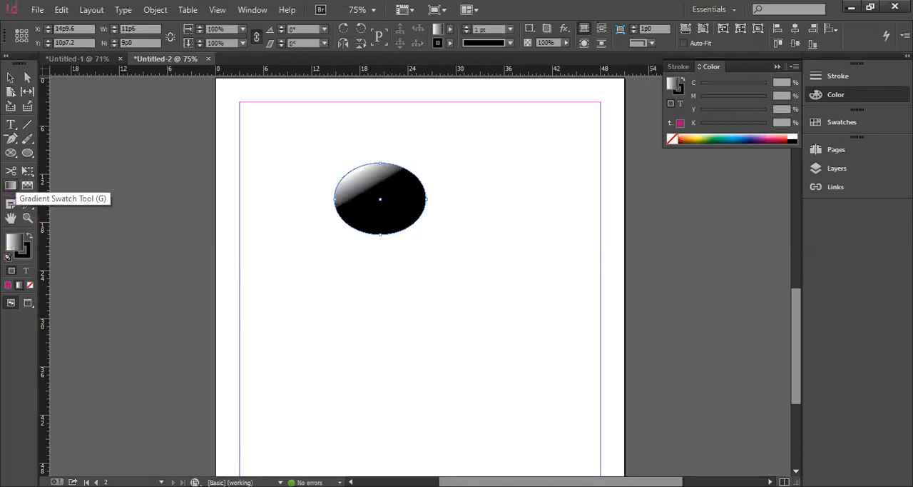
{"action": "key", "text": "g"}
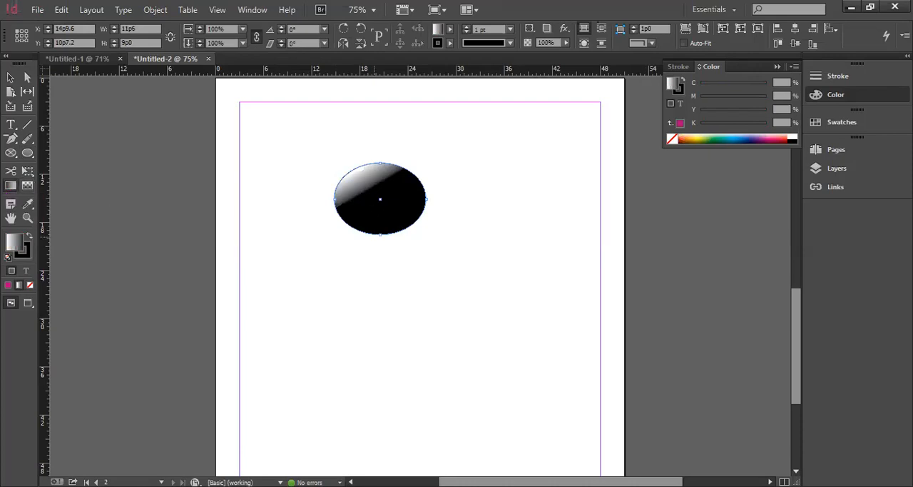
{"action": "left_click_drag", "start_coordinate": [382, 235], "coordinate": [376, 209]}
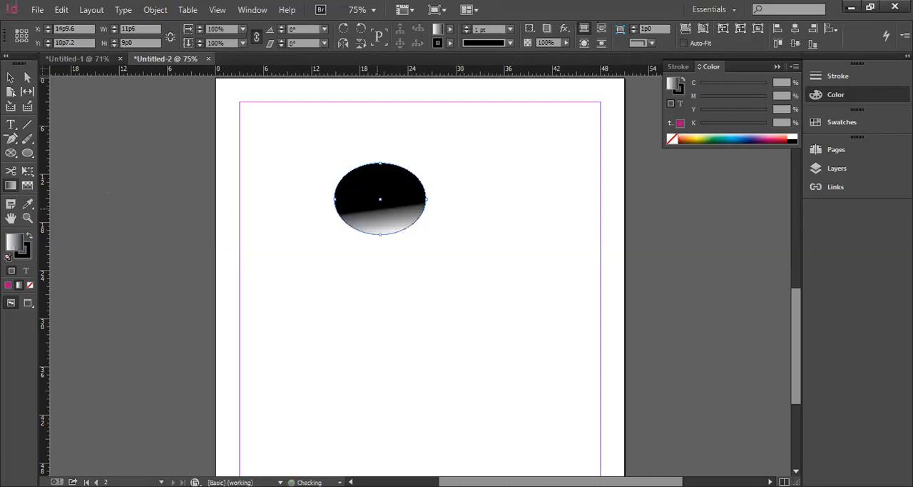
{"action": "left_click_drag", "start_coordinate": [341, 173], "coordinate": [384, 188]}
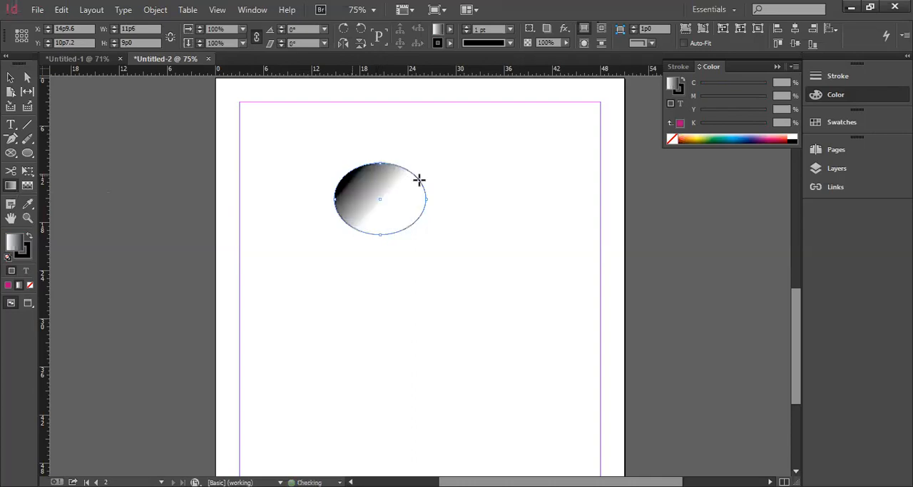
{"action": "double_click", "coordinate": [21, 179]}
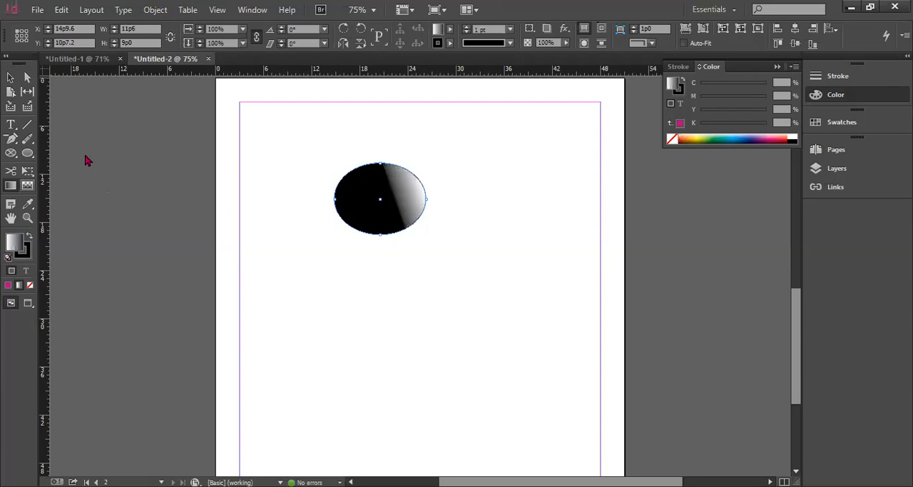
Draw a rectangle about 18p4 by 8p11 below the ellipse and fill it dark red (C 0, M 100, Y 70, K 50)
{"action": "key", "text": "m"}
{"action": "left_click_drag", "start_coordinate": [326, 301], "coordinate": [474, 372]}
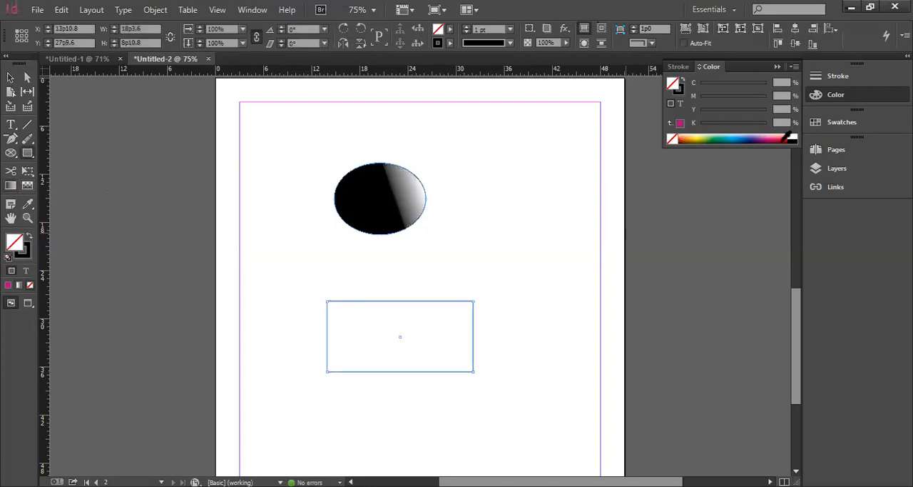
{"action": "key", "text": "comma"}
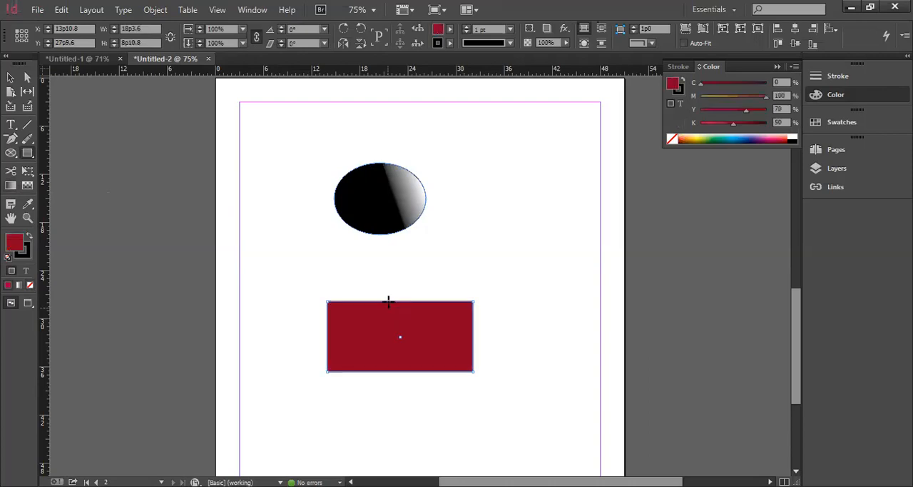
{"action": "mouse_move", "coordinate": [388, 301]}
{"action": "left_mouse_down"}
{"action": "mouse_move", "coordinate": [438, 362]}
{"action": "mouse_move", "coordinate": [457, 345]}
{"action": "left_mouse_up"}
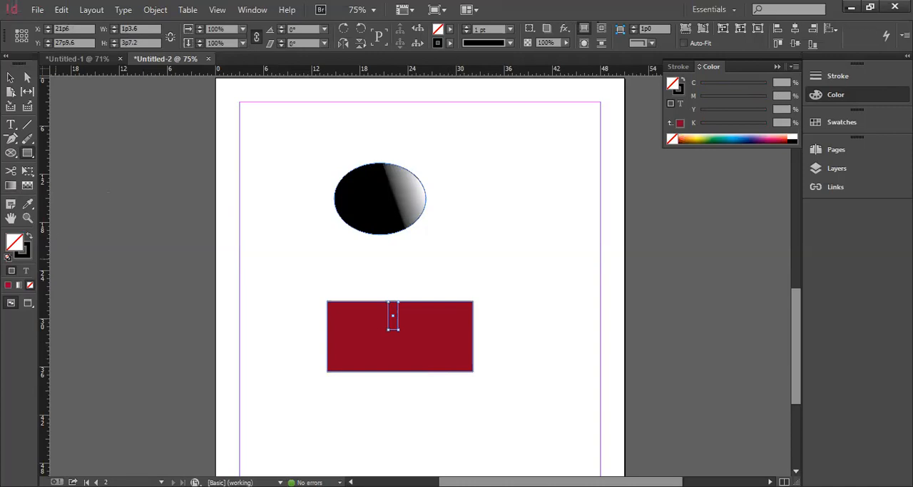
{"action": "left_click", "coordinate": [10, 186]}
{"action": "left_click_drag", "start_coordinate": [473, 334], "coordinate": [412, 327]}
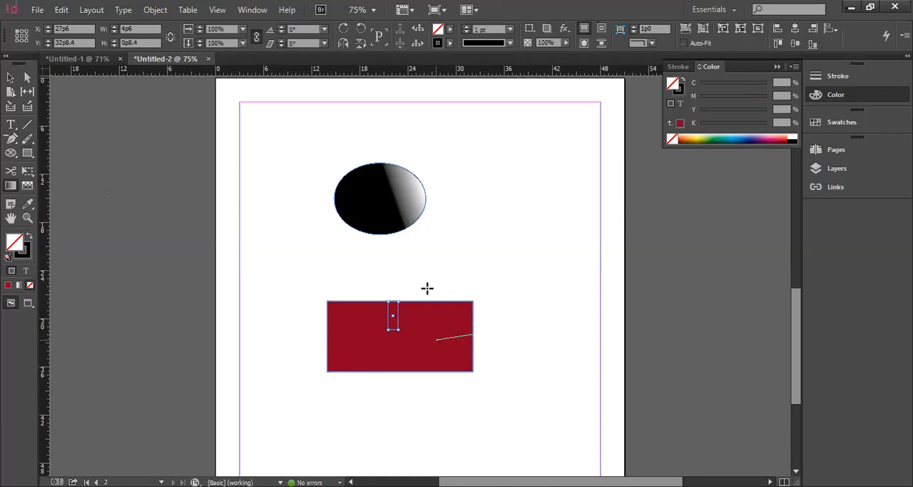
{"action": "key", "text": "ctrl+z"}
{"action": "key", "text": "ctrl+z"}
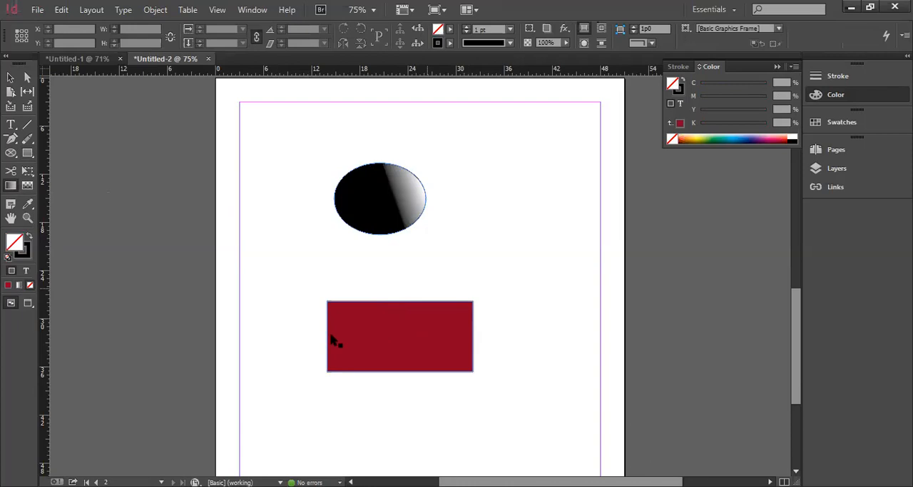
Apply a vertical white-to-black gradient to the red rectangle, then redraw it diagonally from the upper-left corner
{"action": "left_click", "coordinate": [378, 333]}
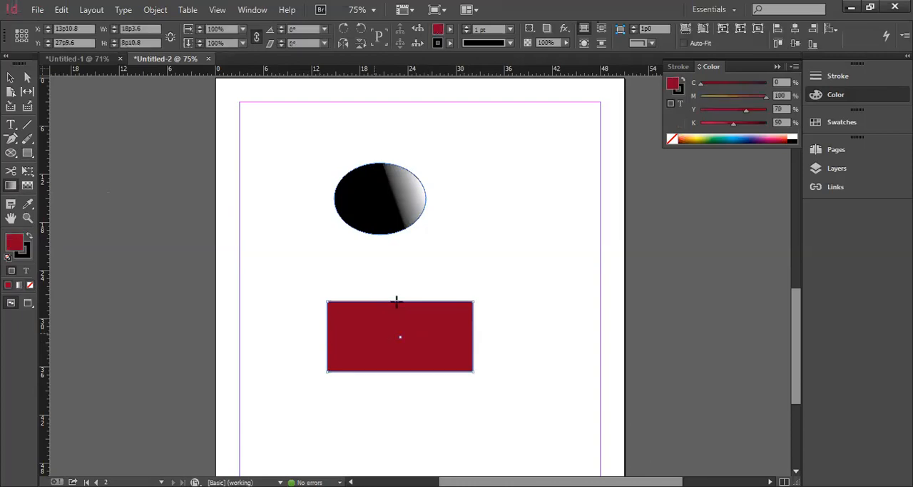
{"action": "left_click_drag", "start_coordinate": [396, 302], "coordinate": [391, 370]}
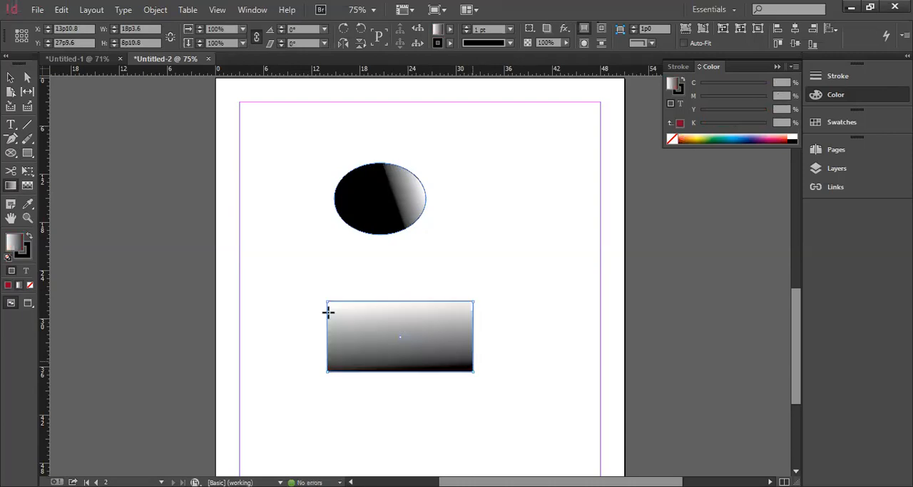
{"action": "left_click_drag", "start_coordinate": [328, 312], "coordinate": [399, 337]}
{"action": "left_click_drag", "start_coordinate": [329, 302], "coordinate": [379, 331]}
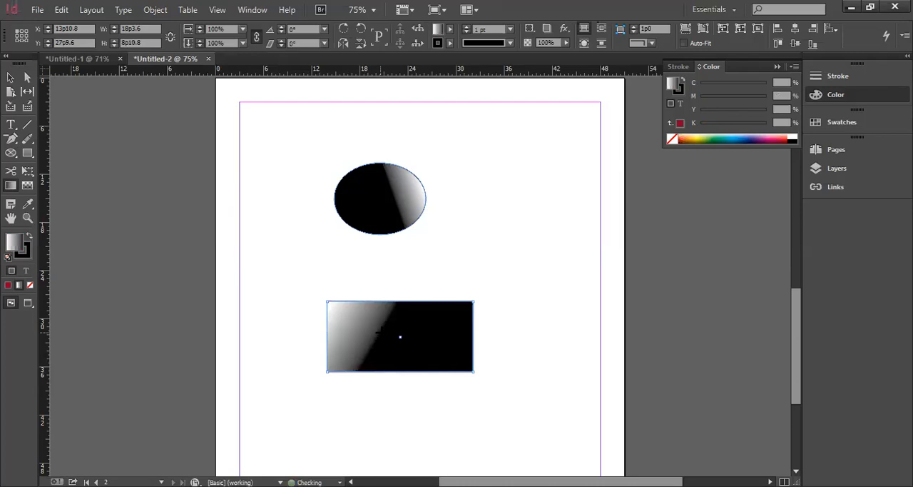
Fill the rectangle with the yellow swatch C=0 M=0 Y=100 K=0, then apply a horizontal gradient from black at its centre to white at its right edge
{"action": "left_click", "coordinate": [451, 32]}
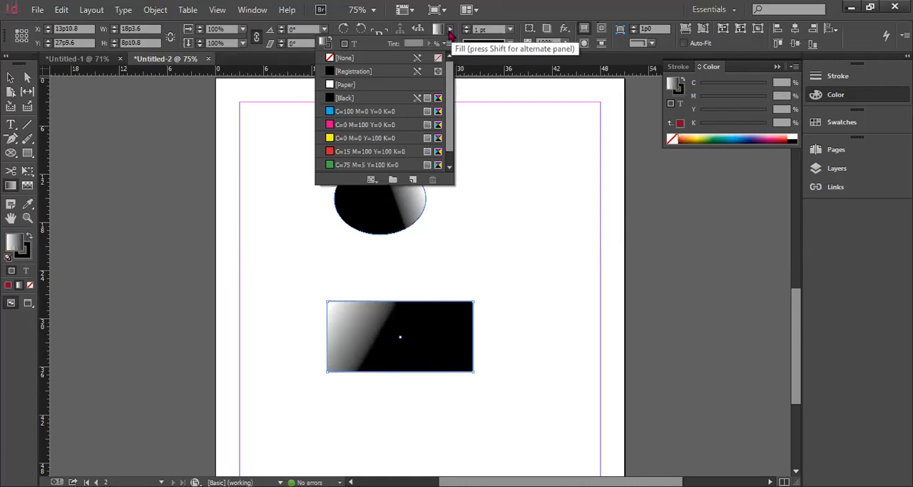
{"action": "left_click", "coordinate": [347, 137]}
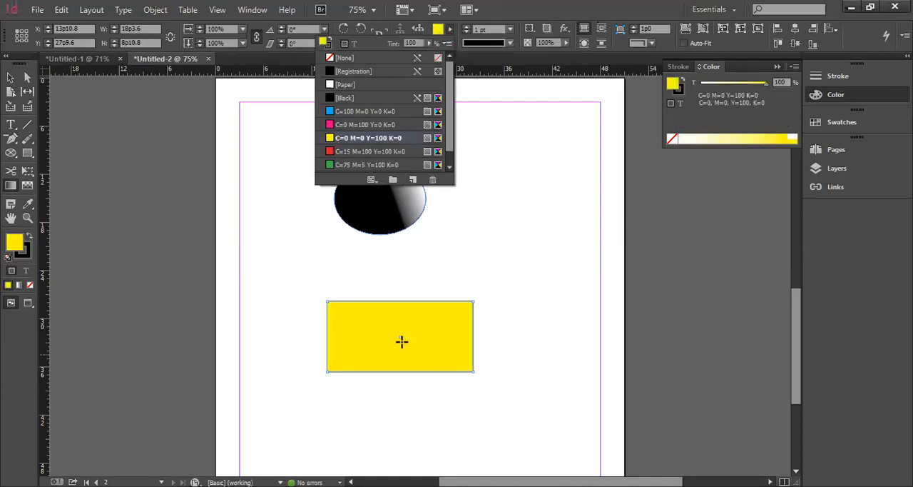
{"action": "left_click_drag", "start_coordinate": [404, 336], "coordinate": [464, 332]}
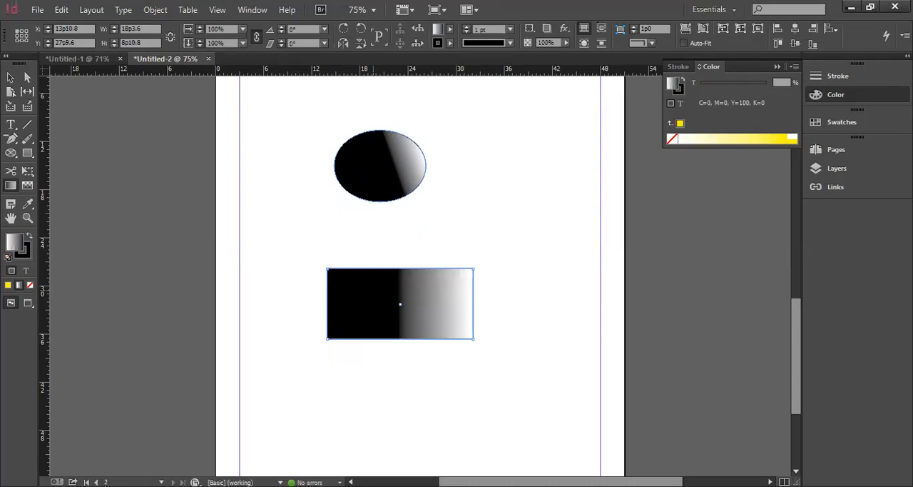
{"action": "scroll", "coordinate": [374, 289], "scroll_direction": "up", "scroll_amount": 1}
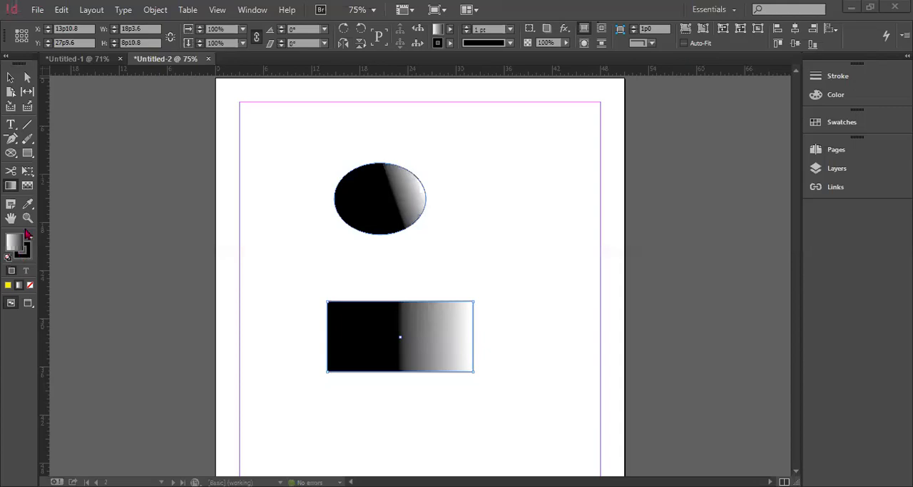
Draw a rectangle about 11p8 by 4p11 against the right margin, to the upper right of the ellipse
{"action": "left_click", "coordinate": [27, 187]}
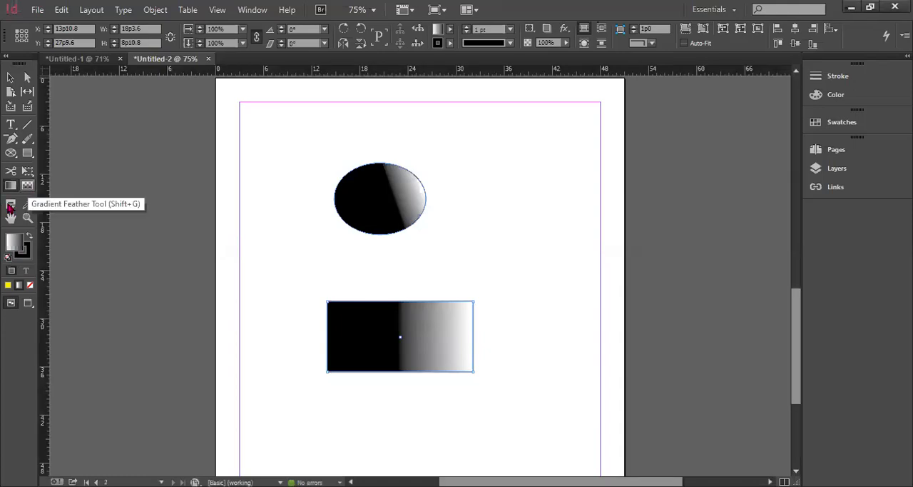
{"action": "left_click", "coordinate": [28, 205]}
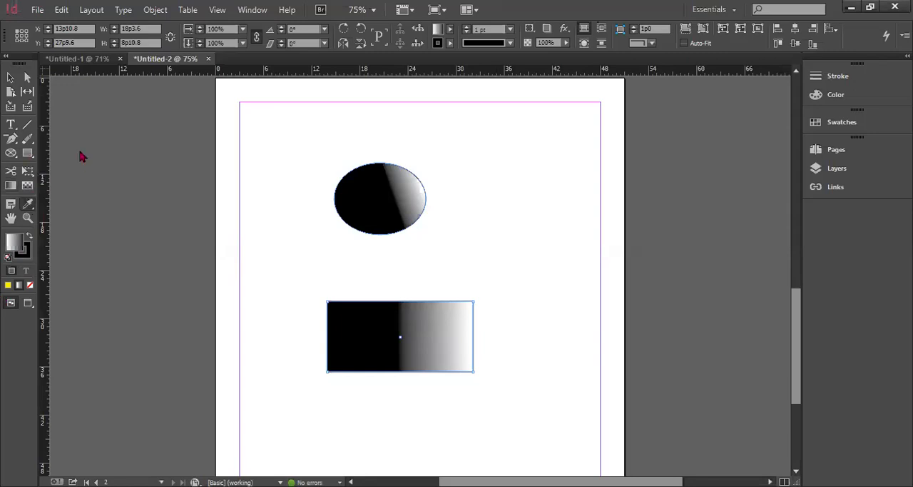
{"action": "key", "text": "m"}
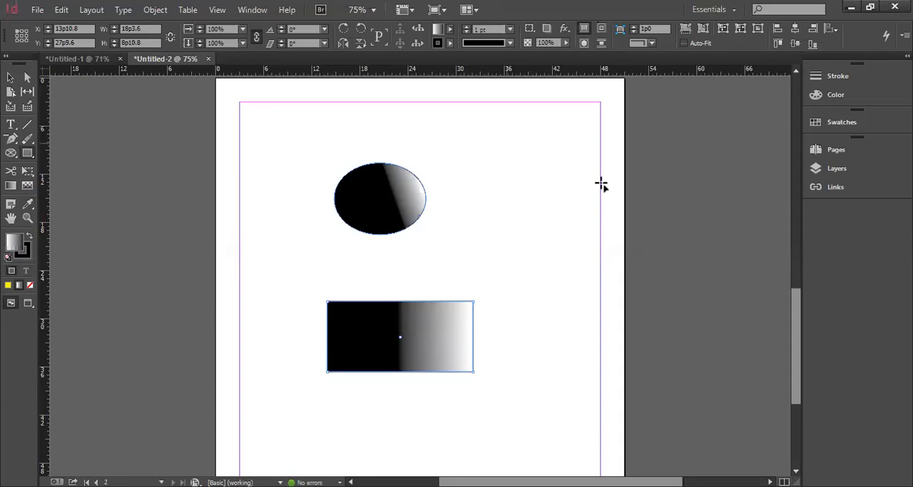
{"action": "left_click_drag", "start_coordinate": [507, 143], "coordinate": [601, 183]}
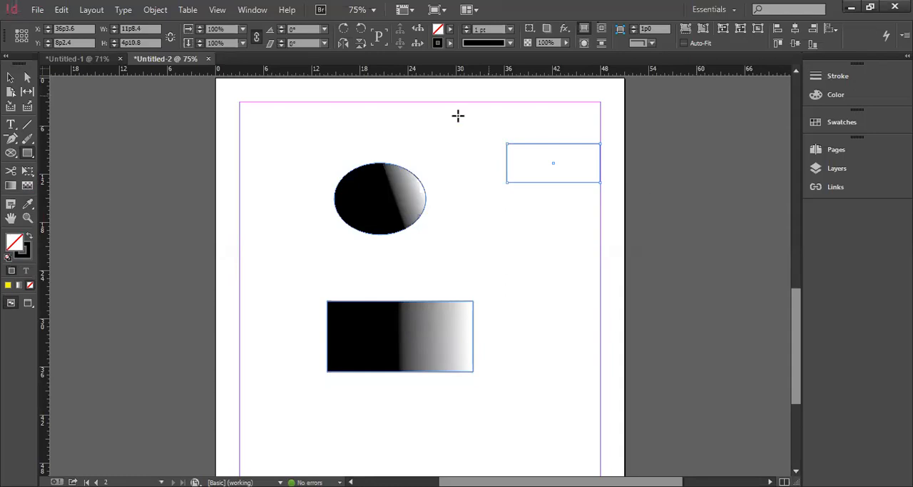
Swap the new rectangle's fill and stroke, set its fill to the magenta swatch C=0 M=100 Y=0 K=0, and deselect it
{"action": "scroll", "coordinate": [458, 116], "scroll_direction": "up", "scroll_amount": 1}
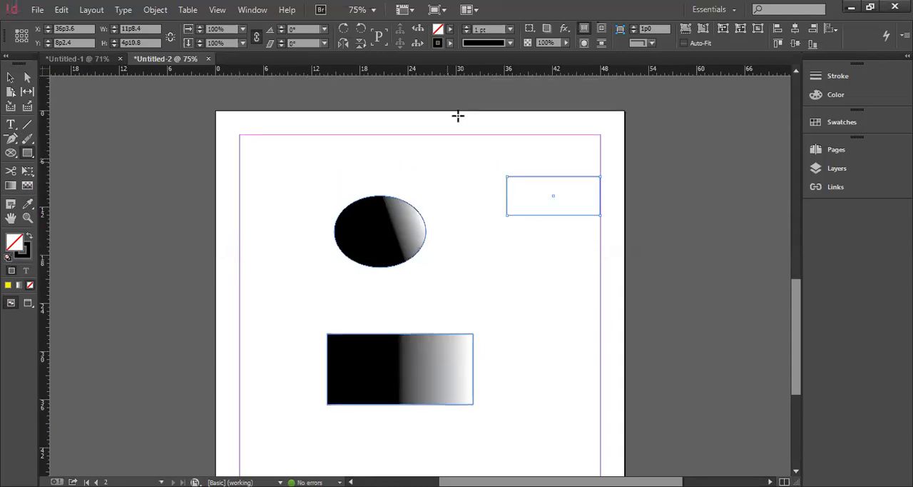
{"action": "left_click", "coordinate": [29, 238]}
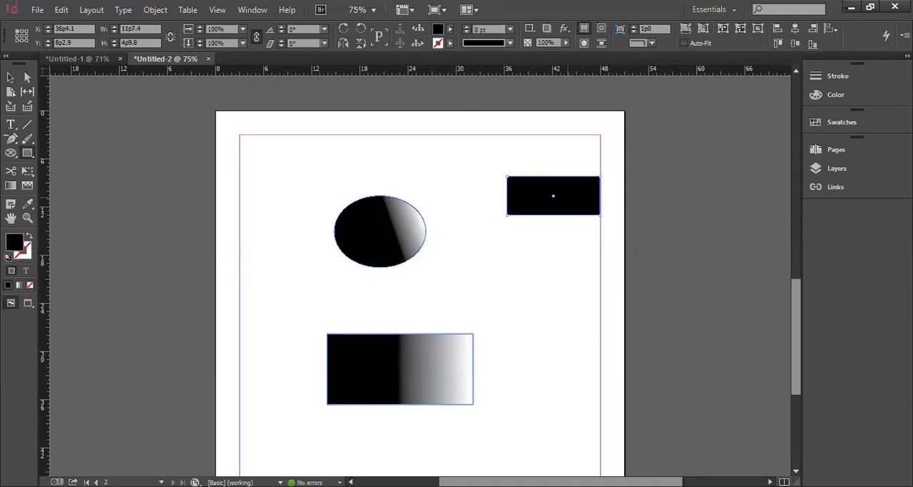
{"action": "left_click", "coordinate": [449, 29]}
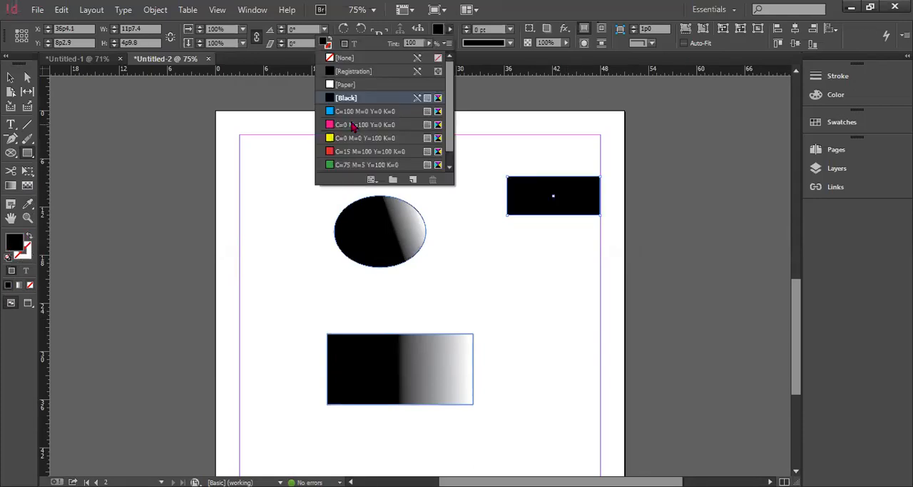
{"action": "left_click_drag", "start_coordinate": [353, 126], "coordinate": [507, 214]}
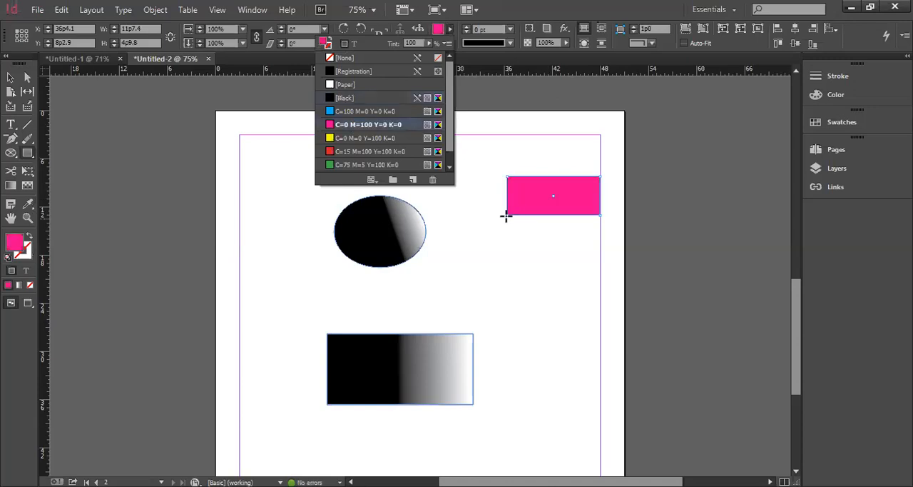
{"action": "left_click", "coordinate": [533, 269]}
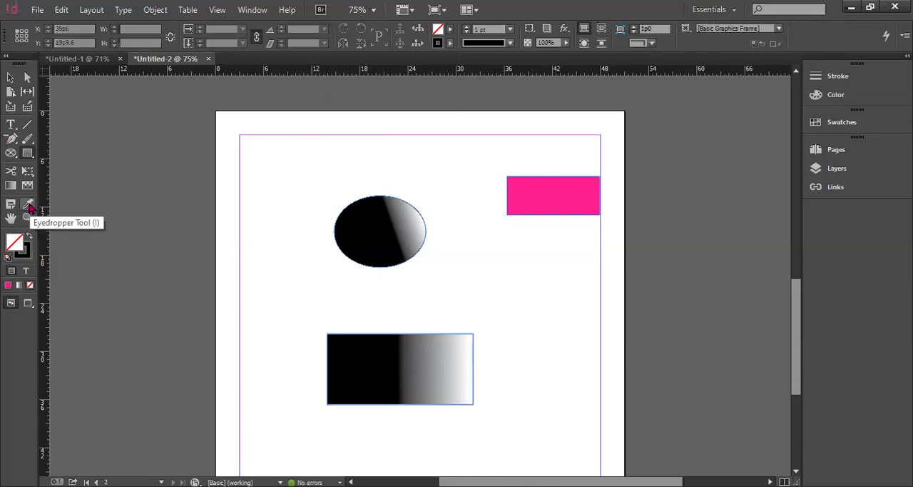
Sample the magenta rectangle's colour with the Eyedropper tool and draw a hexagon about 10p2 by 10p6 below it
{"action": "left_click", "coordinate": [30, 207]}
{"action": "left_click", "coordinate": [548, 204]}
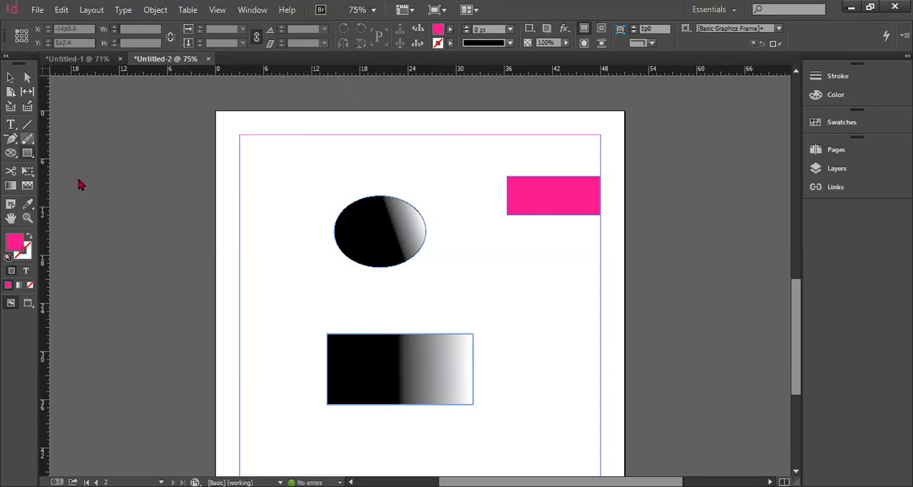
{"action": "left_click_drag", "start_coordinate": [510, 254], "coordinate": [591, 337]}
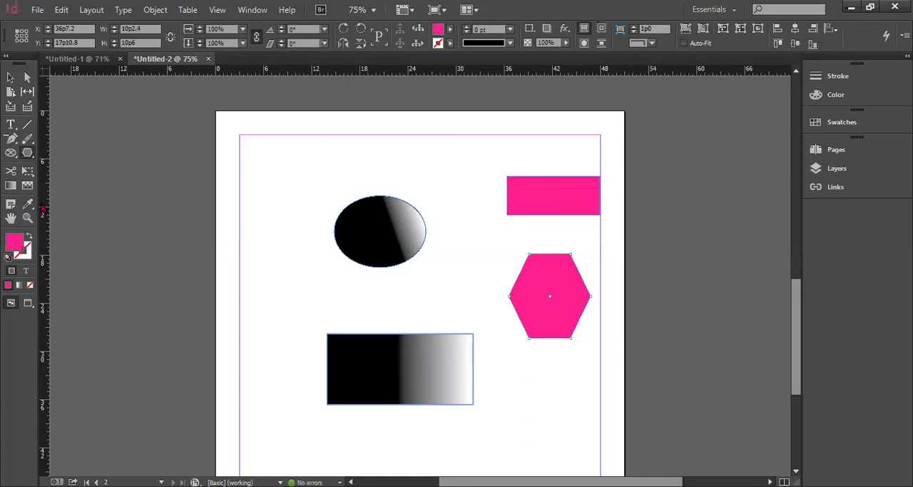
Sample the ellipse's gradient with the Eyedropper tool onto the selected hexagon, then apply the same attributes to the magenta rectangle
{"action": "left_click", "coordinate": [28, 204]}
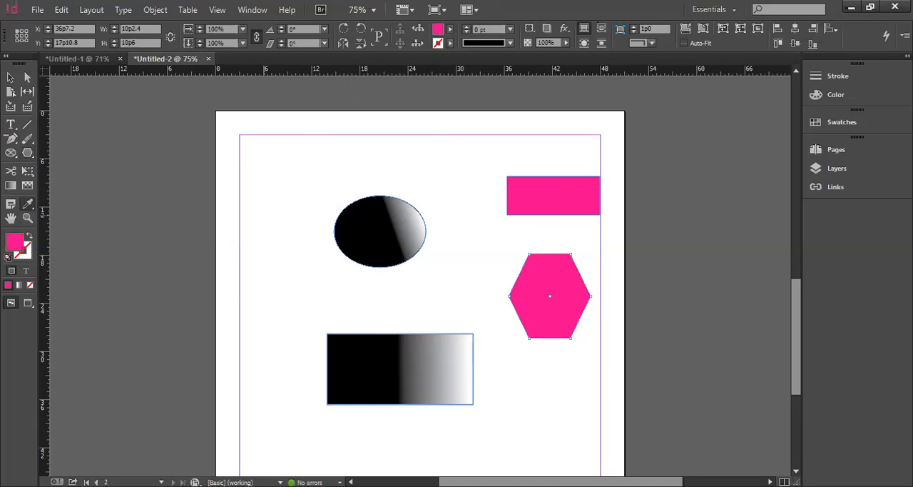
{"action": "left_click", "coordinate": [372, 220]}
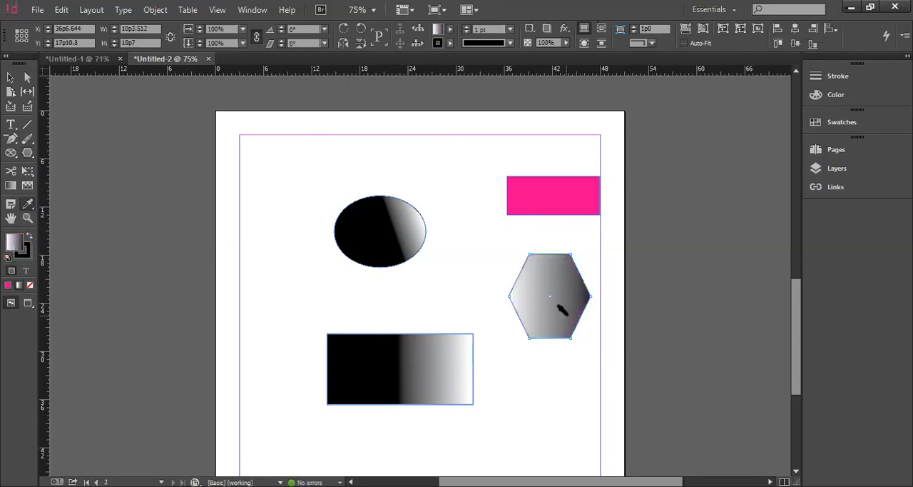
{"action": "left_click", "coordinate": [578, 200]}
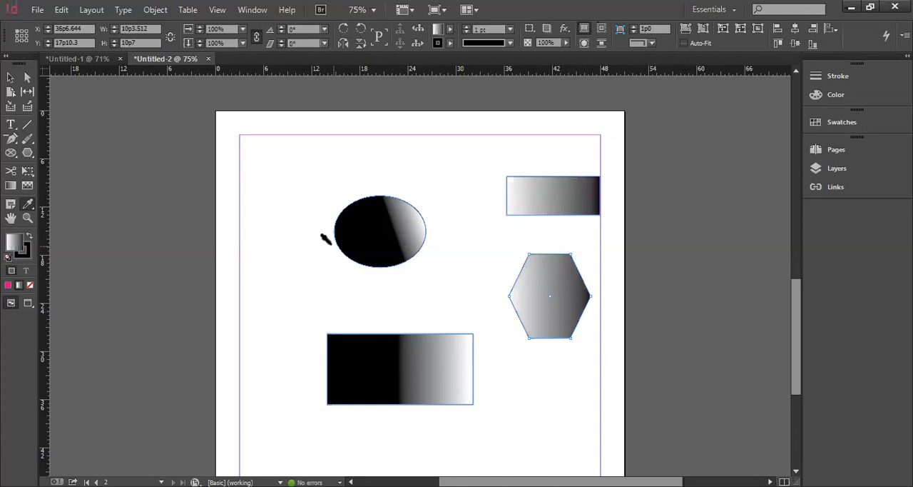
Browse the fill swatches and colour settings, then replace the hexagon's gradient fill with solid magenta C=0 M=100 Y=0 K=0
{"action": "left_click", "coordinate": [450, 30]}
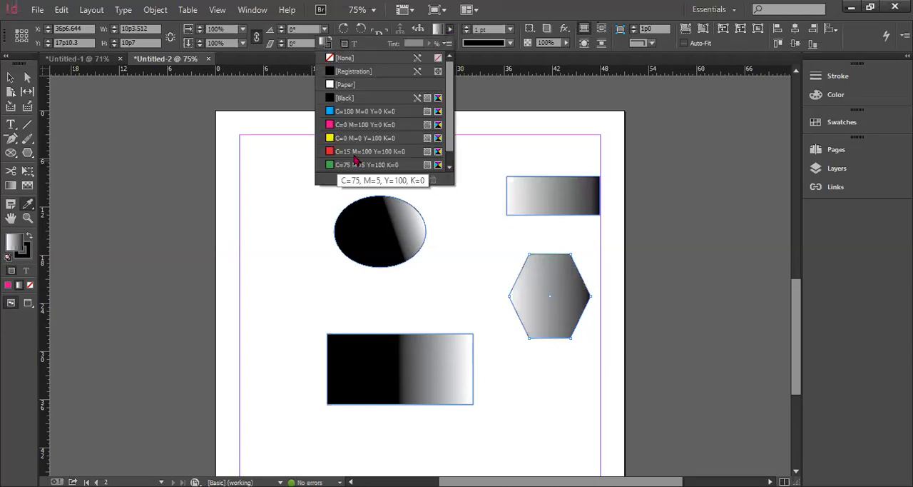
{"action": "scroll", "coordinate": [355, 147], "scroll_direction": "down", "scroll_amount": 1}
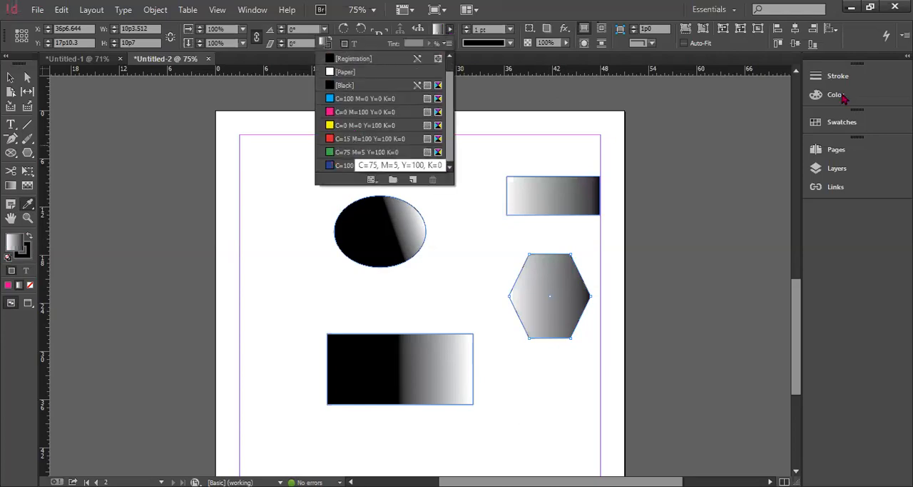
{"action": "scroll", "coordinate": [356, 147], "scroll_direction": "up", "scroll_amount": 1}
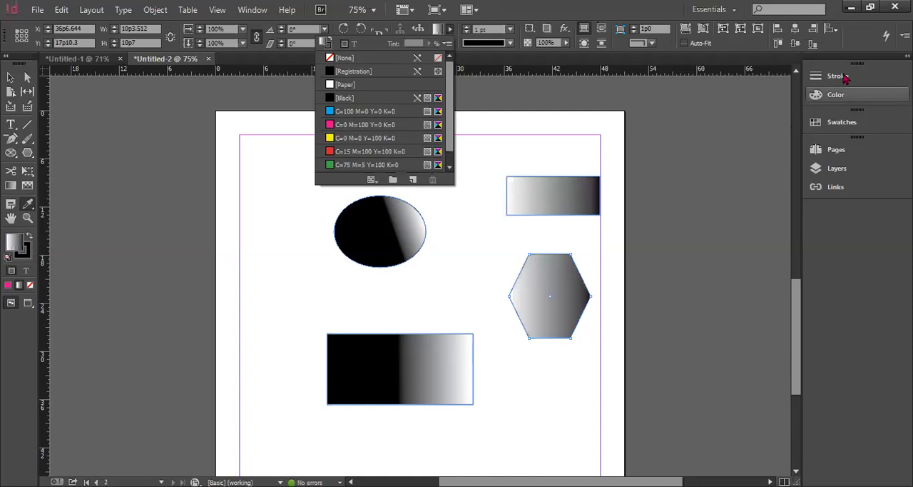
{"action": "left_click", "coordinate": [845, 75]}
{"action": "left_click", "coordinate": [849, 96]}
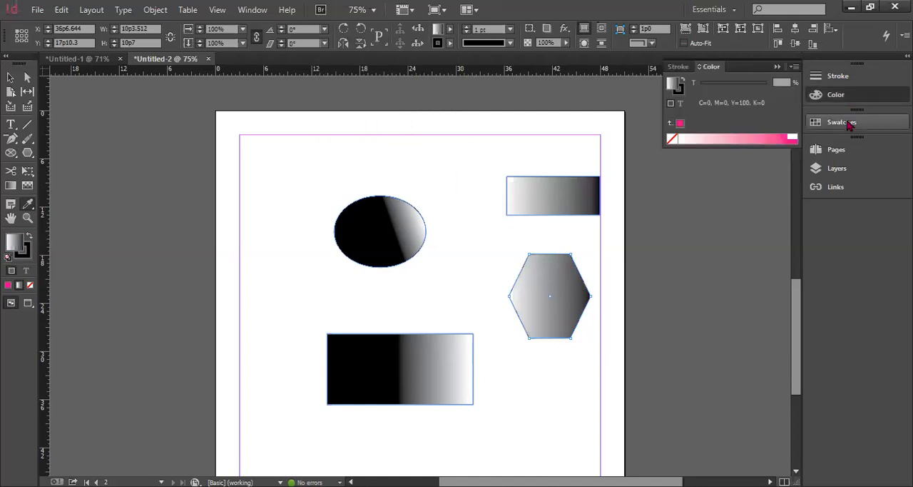
{"action": "key", "text": "F5"}
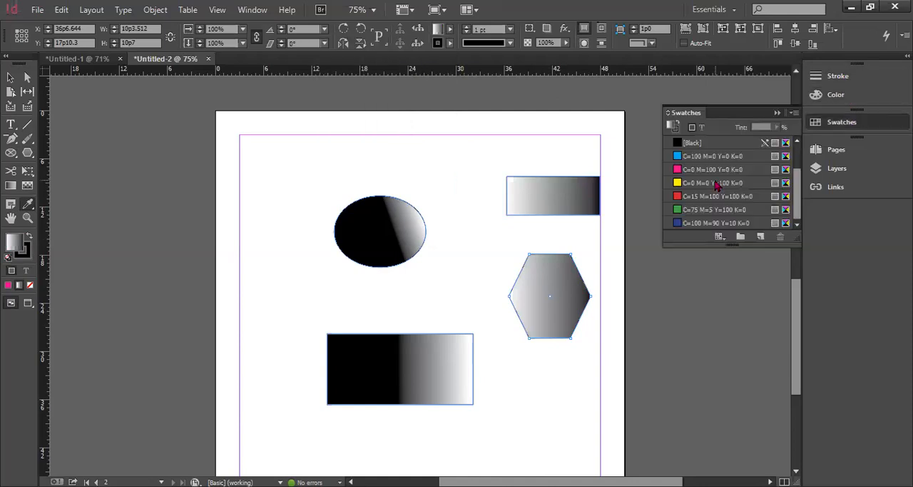
{"action": "scroll", "coordinate": [731, 170], "scroll_direction": "up", "scroll_amount": 3}
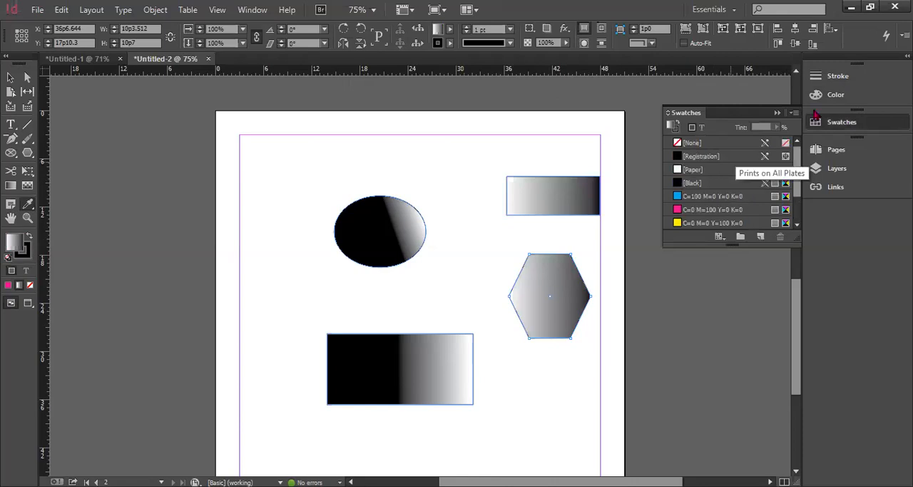
{"action": "left_click", "coordinate": [833, 98]}
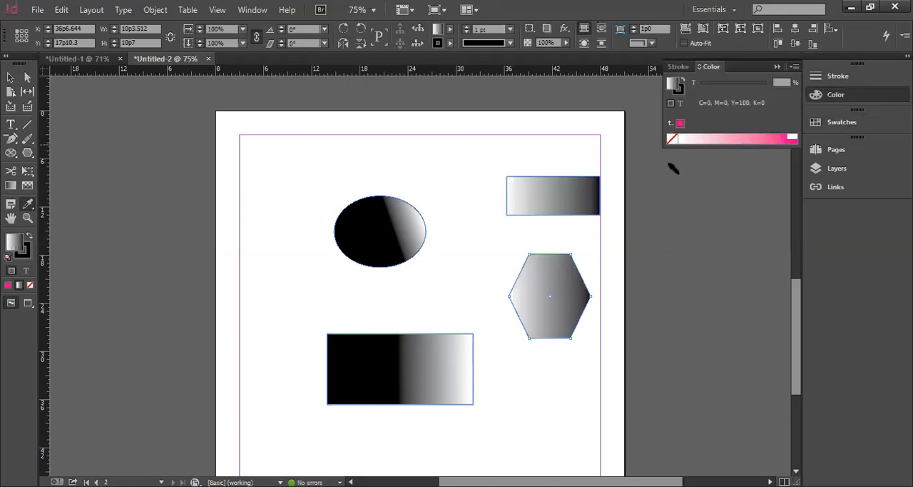
{"action": "key", "text": "comma"}
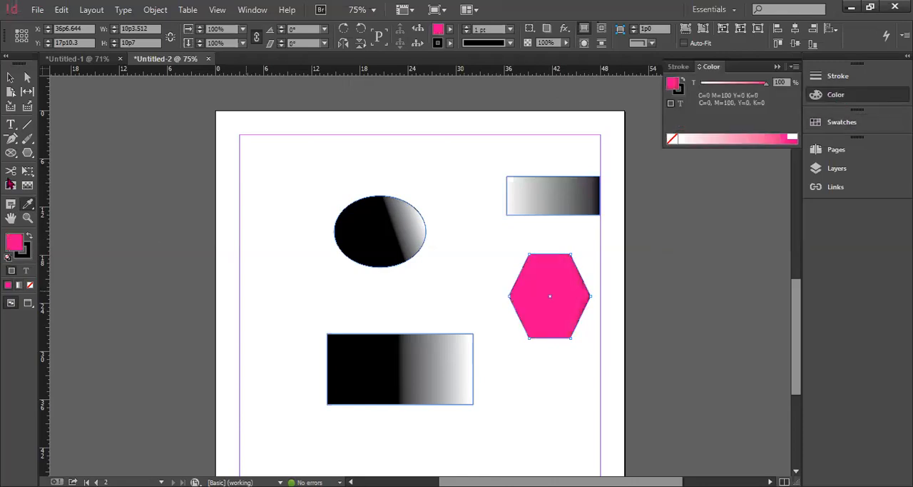
Draw an ellipse about 14p4 by 5p2 above the existing ellipse and give it a black-and-white gradient fill with the Eyedropper tool
{"action": "left_click", "coordinate": [27, 152]}
{"action": "left_click_drag", "start_coordinate": [282, 150], "coordinate": [397, 190]}
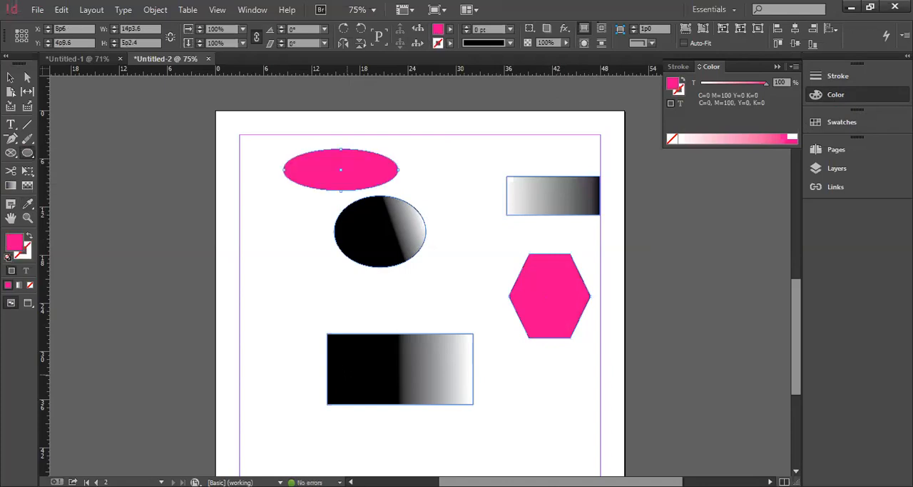
{"action": "left_click", "coordinate": [381, 178]}
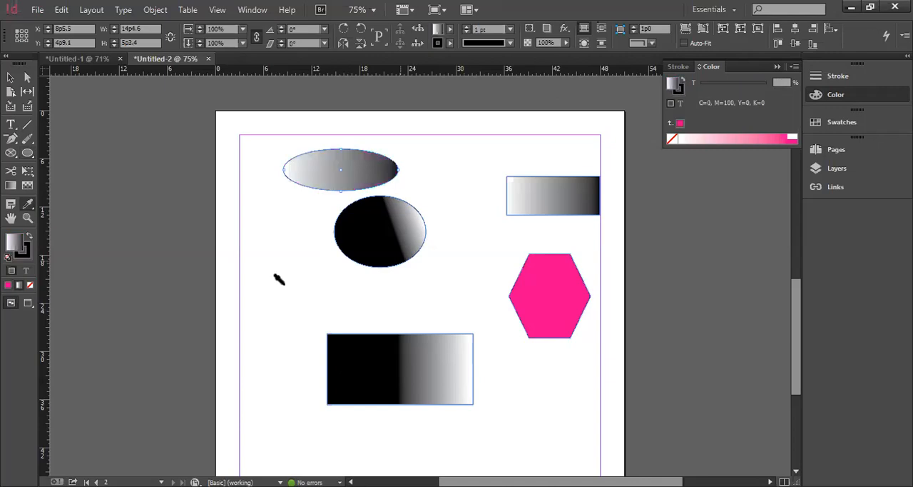
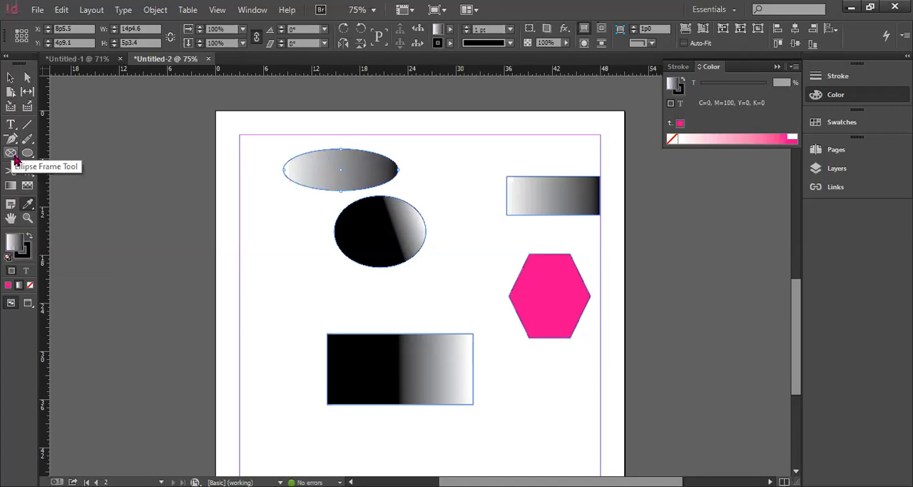
Choose the Rectangle Frame tool and make room on page 2 by deleting the upper gradient ellipse
{"action": "left_click", "coordinate": [15, 159]}
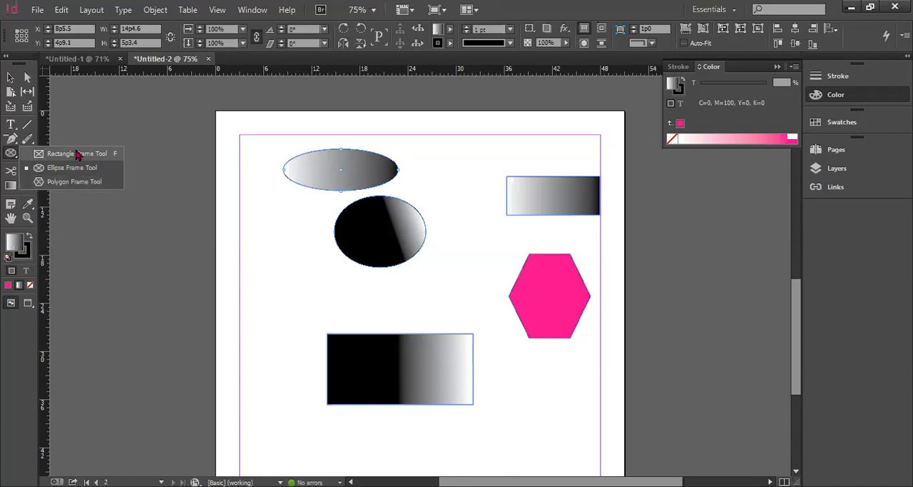
{"action": "key", "text": "f"}
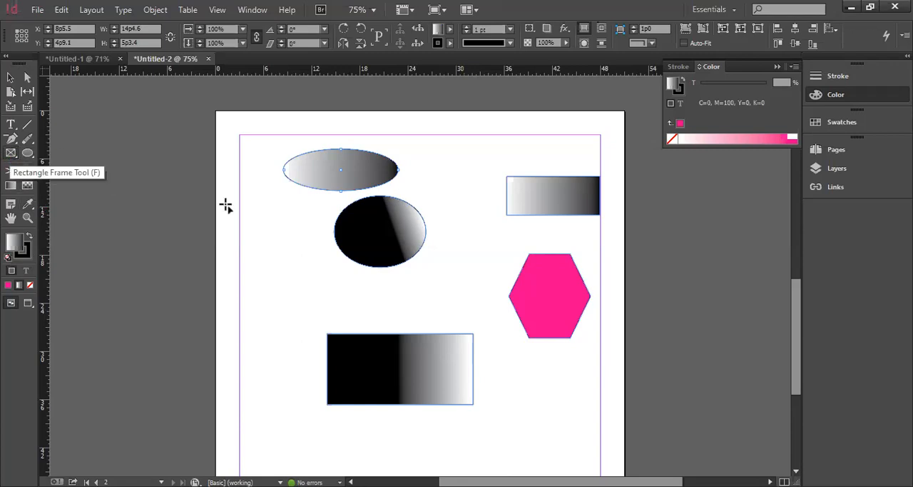
{"action": "scroll", "coordinate": [398, 300], "scroll_direction": "down", "scroll_amount": 3}
{"action": "scroll", "coordinate": [397, 300], "scroll_direction": "up", "scroll_amount": 8}
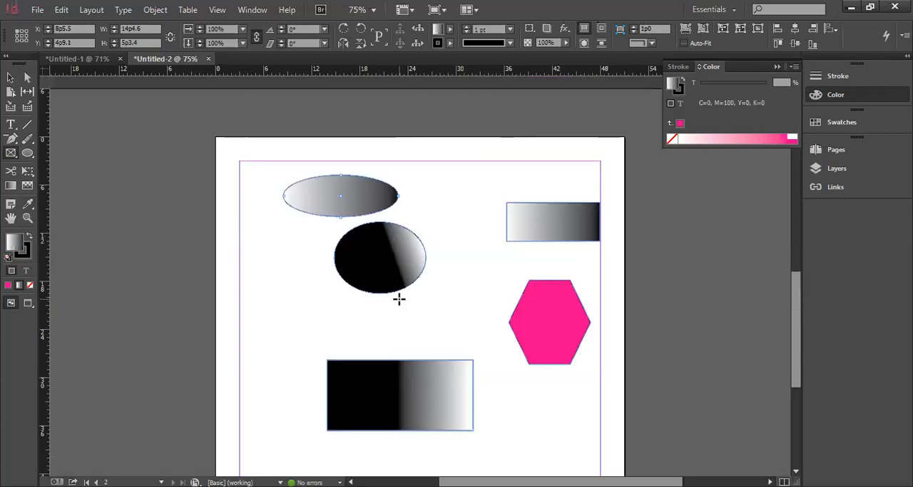
{"action": "scroll", "coordinate": [398, 299], "scroll_direction": "up", "scroll_amount": 5}
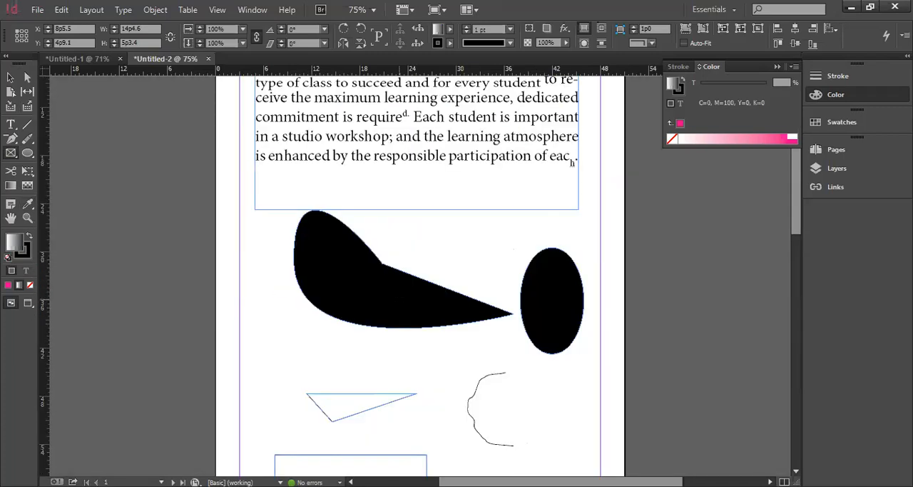
{"action": "scroll", "coordinate": [399, 299], "scroll_direction": "down", "scroll_amount": 10}
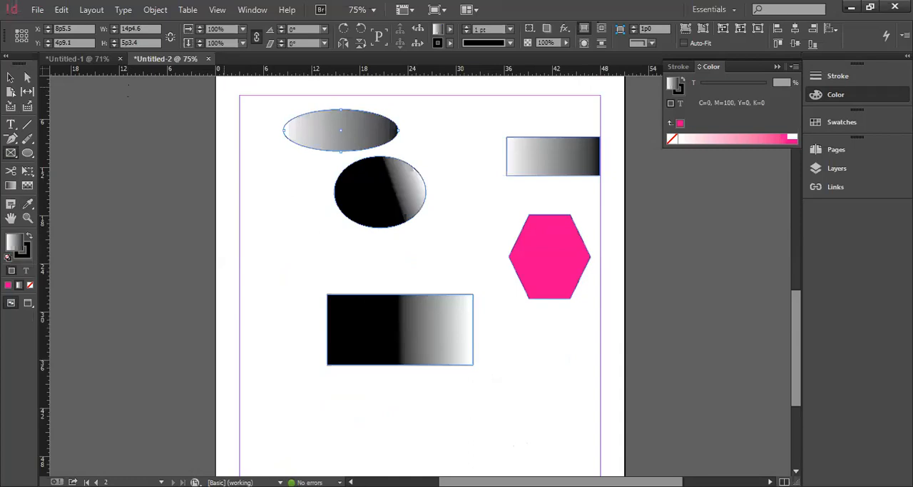
{"action": "left_click", "coordinate": [10, 78]}
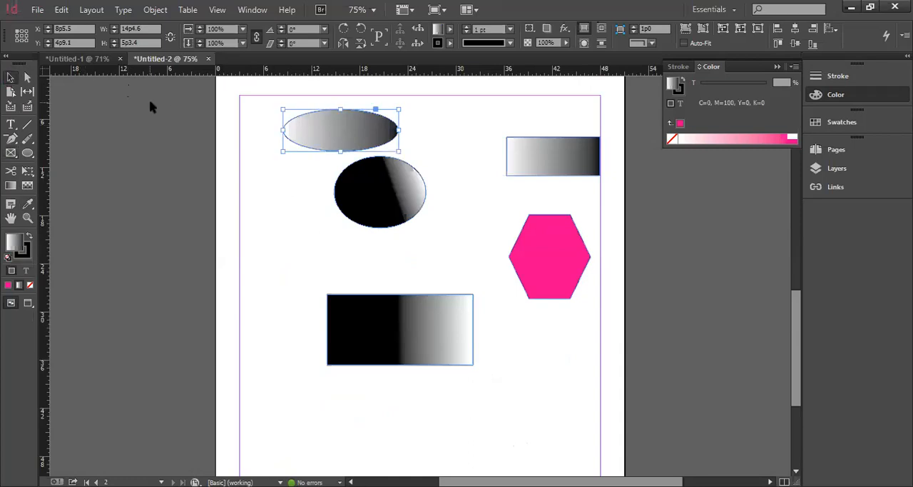
{"action": "key", "text": "Delete"}
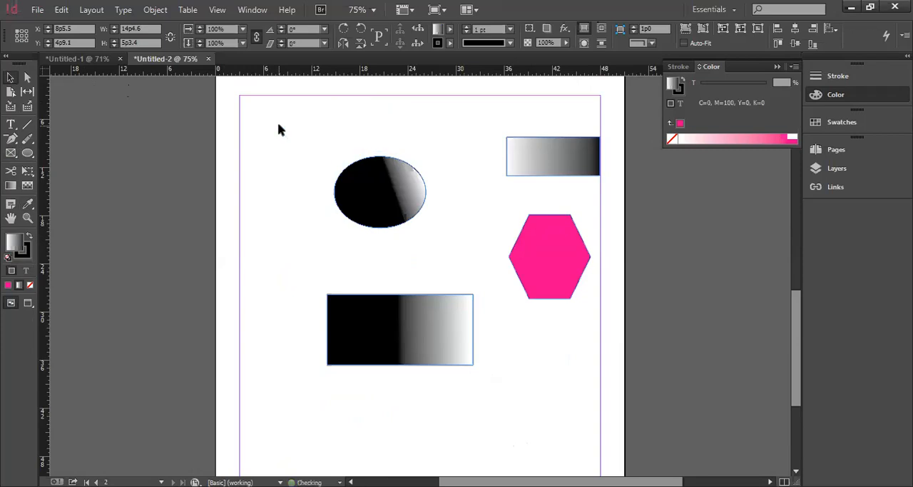
Move the remaining ellipse, both gradient rectangles and the magenta hexagon into the lower part of page 2
{"action": "left_click", "coordinate": [408, 223]}
{"action": "left_click_drag", "start_coordinate": [378, 211], "coordinate": [396, 435]}
{"action": "left_click_drag", "start_coordinate": [420, 331], "coordinate": [551, 445]}
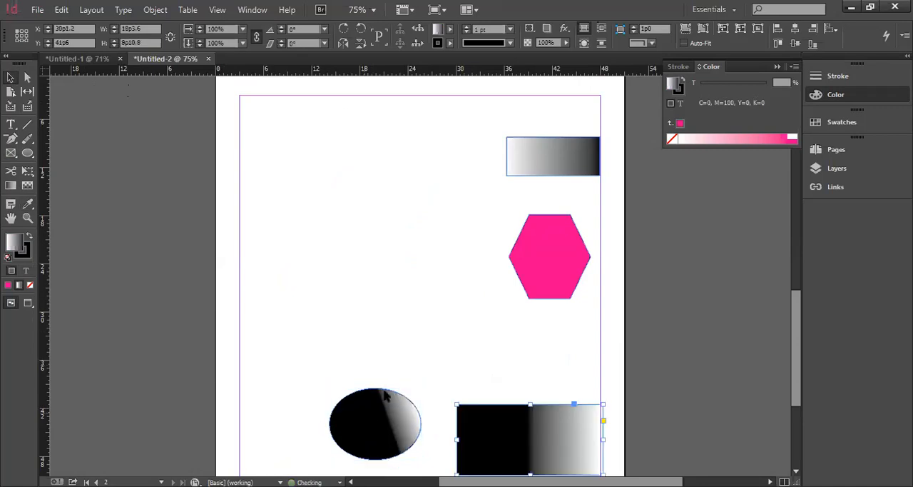
{"action": "left_click_drag", "start_coordinate": [386, 397], "coordinate": [295, 412]}
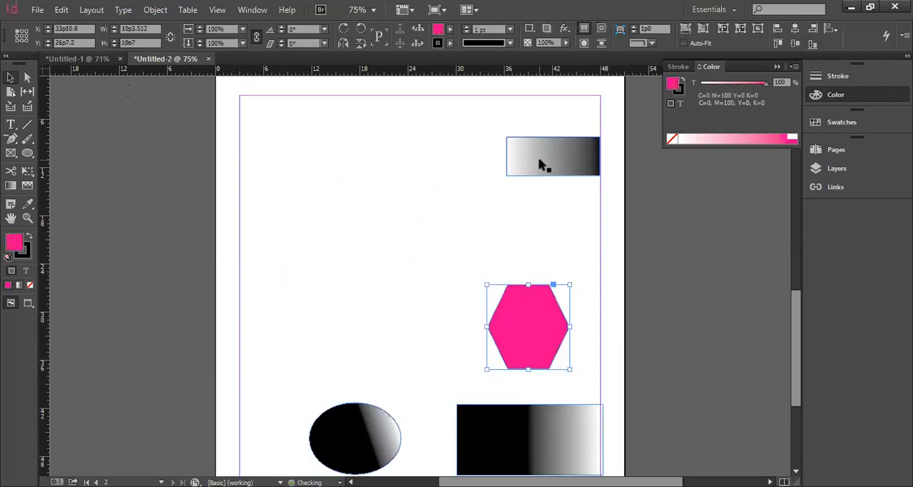
{"action": "left_click_drag", "start_coordinate": [538, 156], "coordinate": [265, 325]}
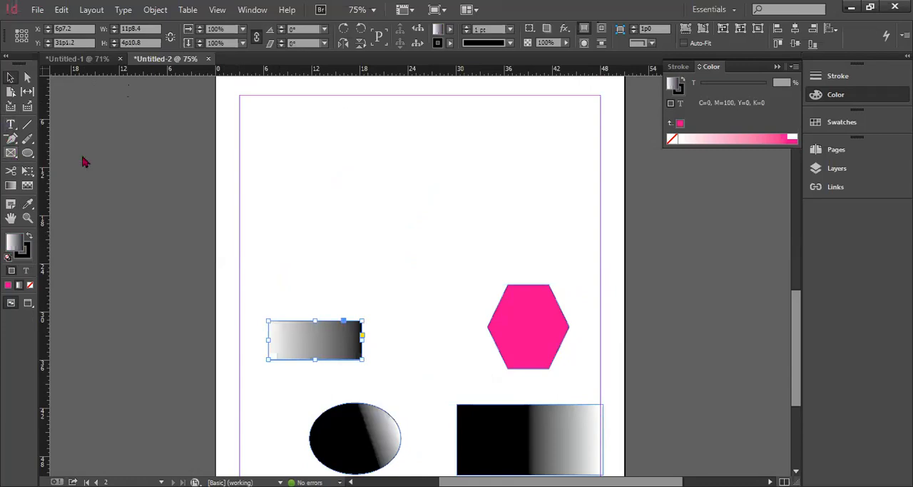
Draw an empty rectangle frame about 30p2 by 14p11 in the free space at the top of page 2
{"action": "key", "text": "f"}
{"action": "mouse_move", "coordinate": [316, 118]}
{"action": "left_mouse_down"}
{"action": "mouse_move", "coordinate": [535, 235]}
{"action": "mouse_move", "coordinate": [549, 222]}
{"action": "mouse_move", "coordinate": [560, 236]}
{"action": "left_mouse_up"}
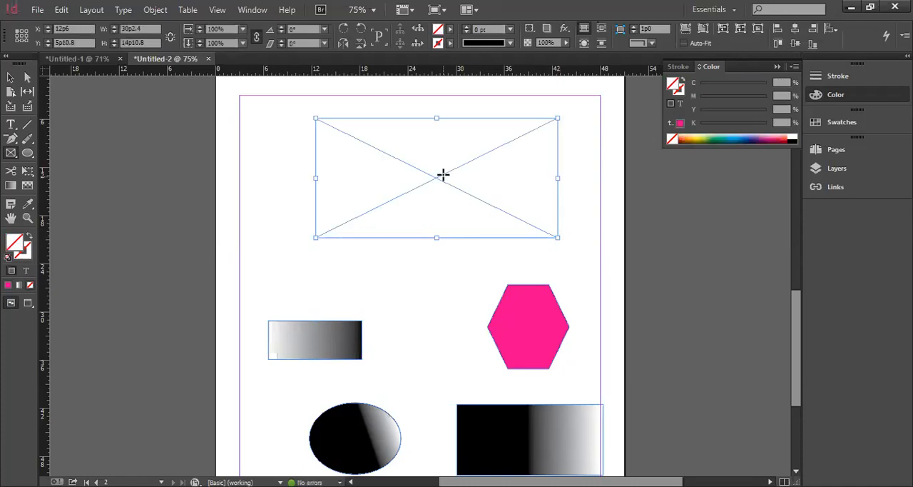
{"action": "left_click", "coordinate": [61, 10]}
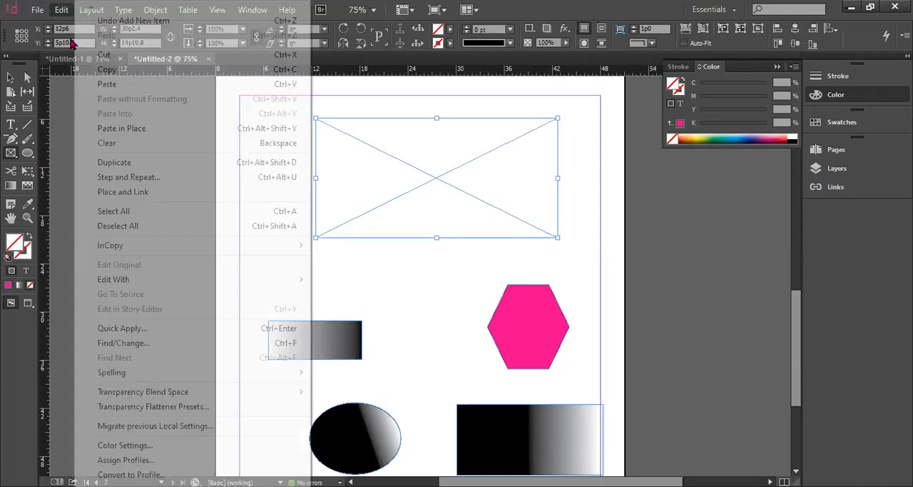
Start opening a file and look for a picture in the Desktop images folder's Animals, people and flowers subfolders
{"action": "left_click", "coordinate": [37, 9]}
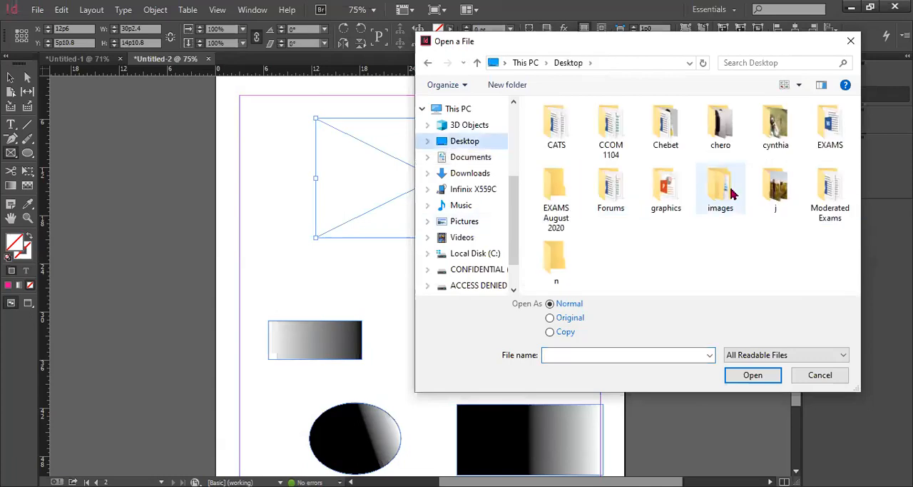
{"action": "double_click", "coordinate": [733, 192]}
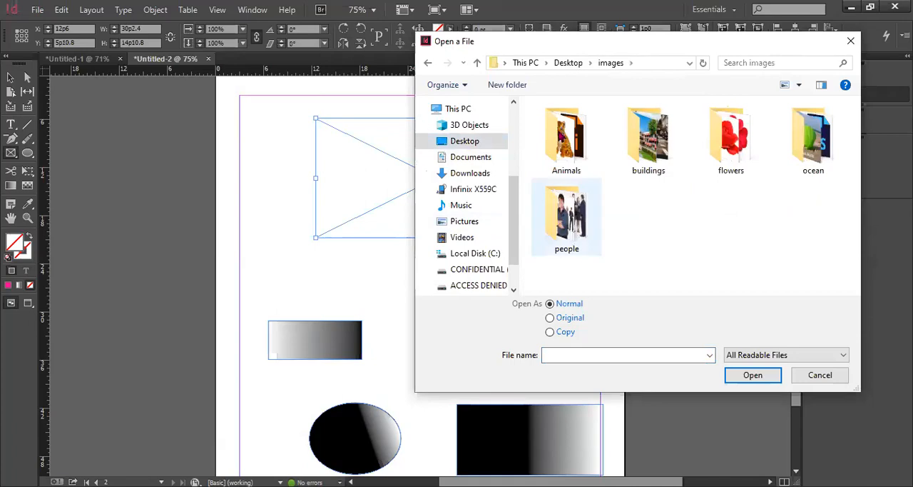
{"action": "double_click", "coordinate": [564, 139]}
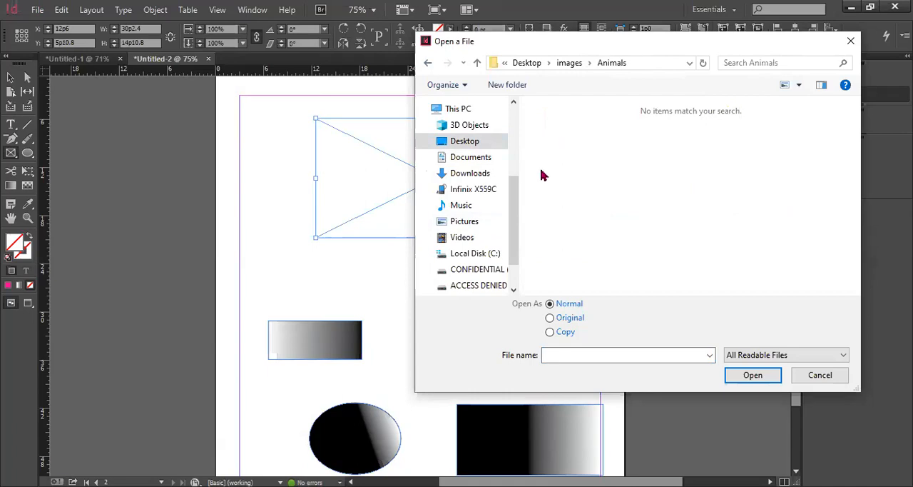
{"action": "key", "text": "BackSpace"}
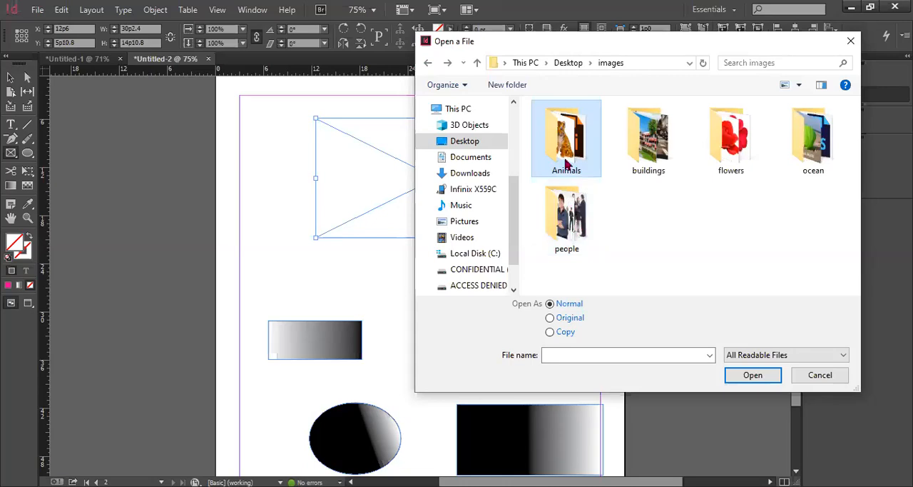
{"action": "double_click", "coordinate": [570, 224]}
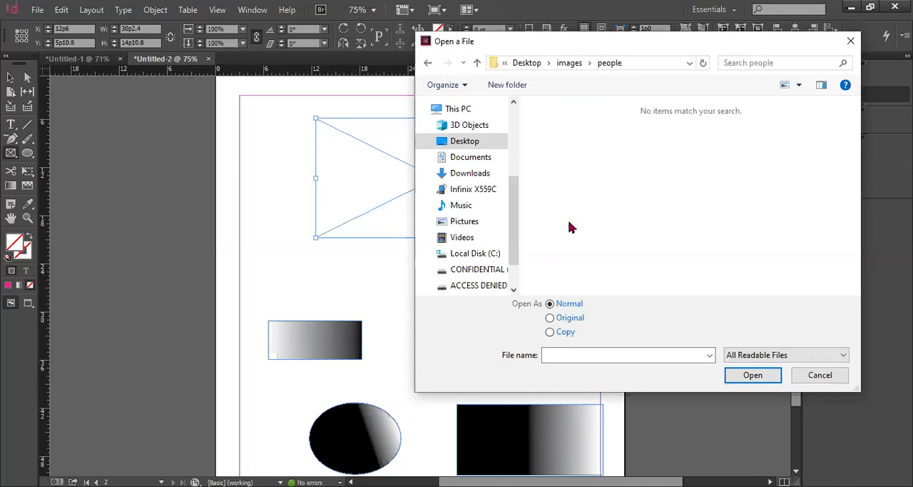
{"action": "left_click", "coordinate": [428, 65]}
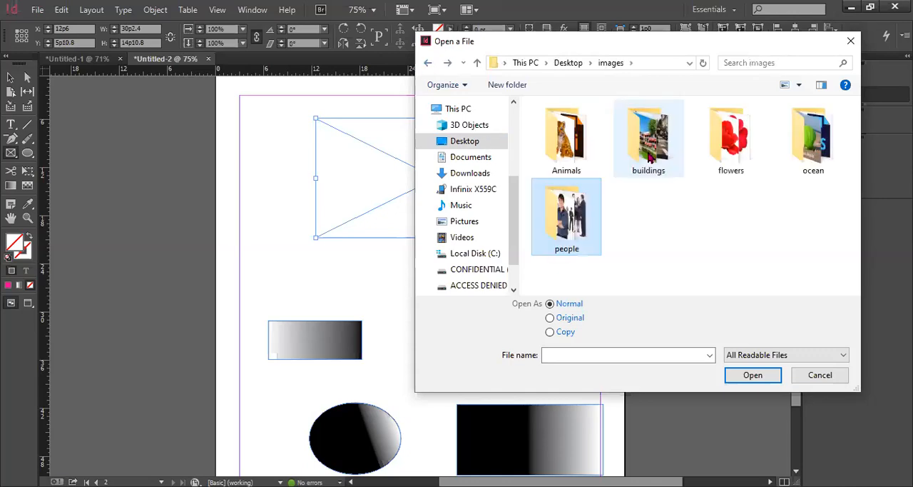
{"action": "double_click", "coordinate": [728, 143]}
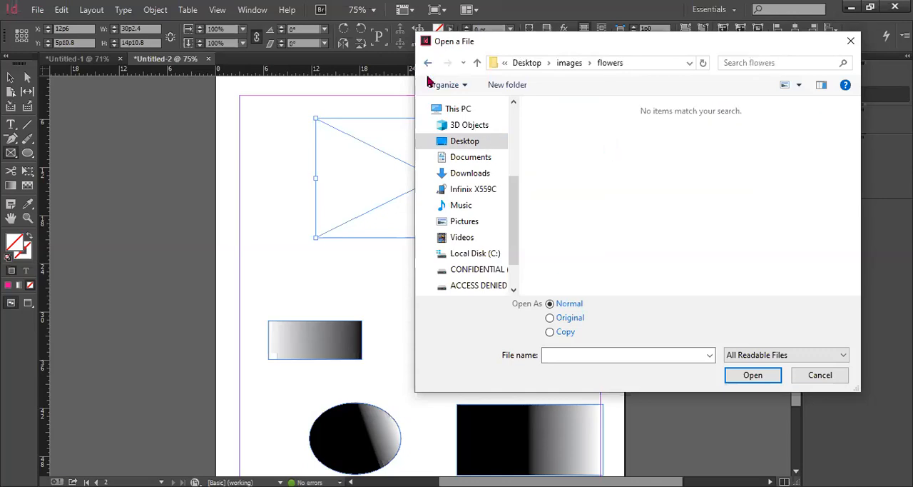
{"action": "left_click", "coordinate": [428, 66]}
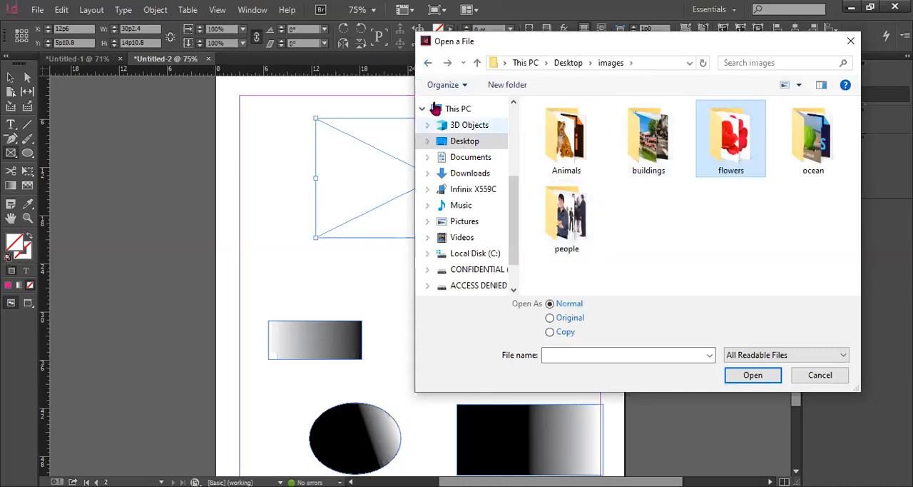
Look for a picture in the Desktop folder j and dismiss the file dialog
{"action": "left_click", "coordinate": [428, 63]}
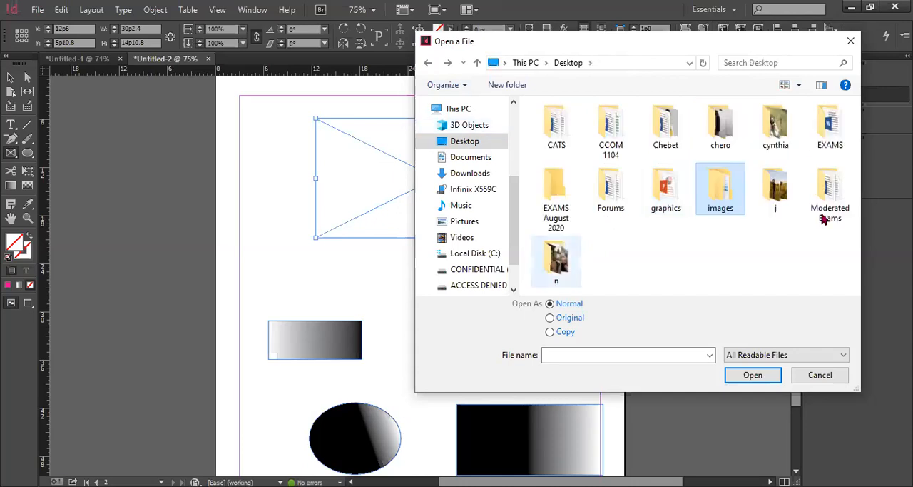
{"action": "left_click", "coordinate": [784, 187]}
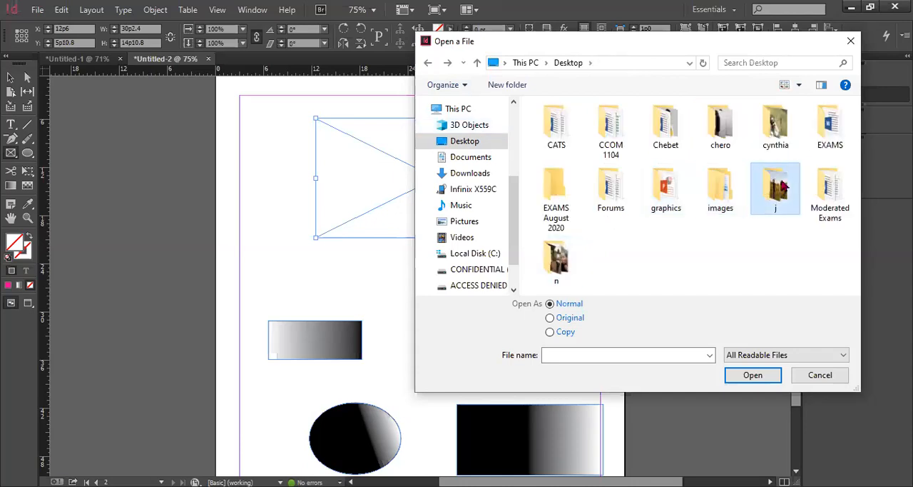
{"action": "double_click", "coordinate": [761, 186]}
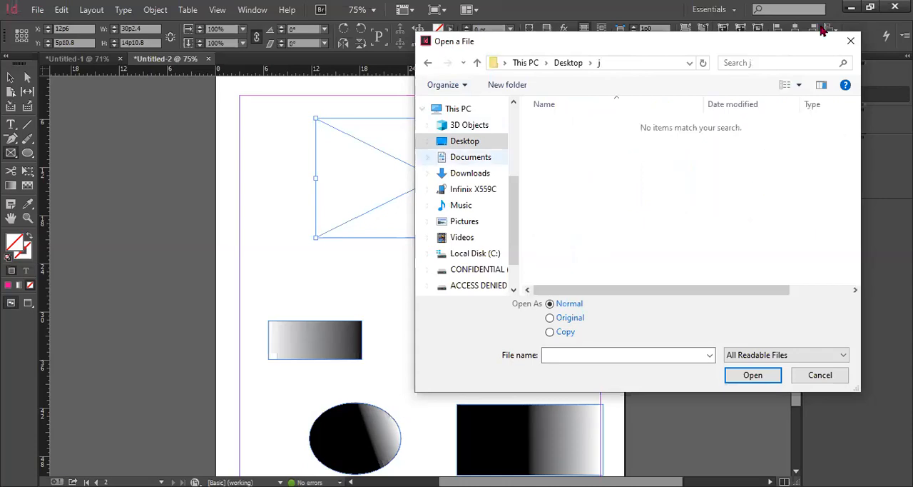
{"action": "left_click", "coordinate": [854, 43]}
Reopen the file dialog and check the Desktop folder j again for a picture
{"action": "left_click", "coordinate": [37, 10]}
{"action": "left_click", "coordinate": [61, 41]}
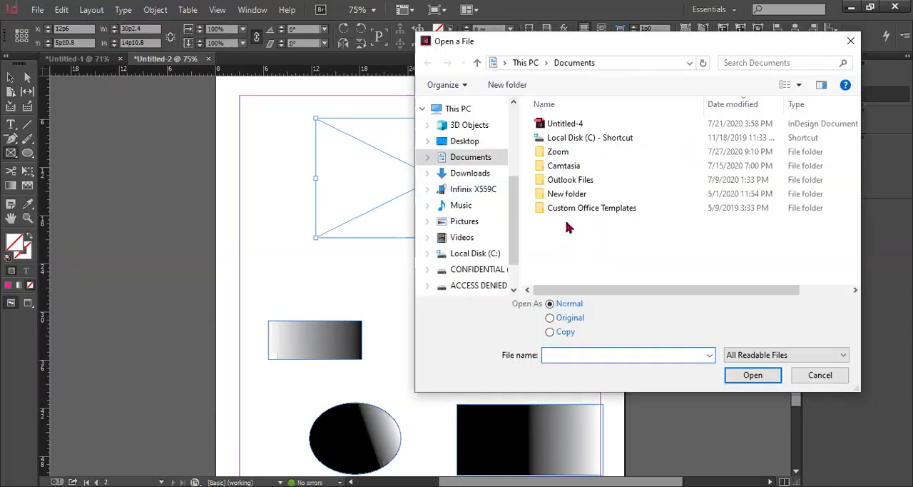
{"action": "left_click", "coordinate": [471, 142]}
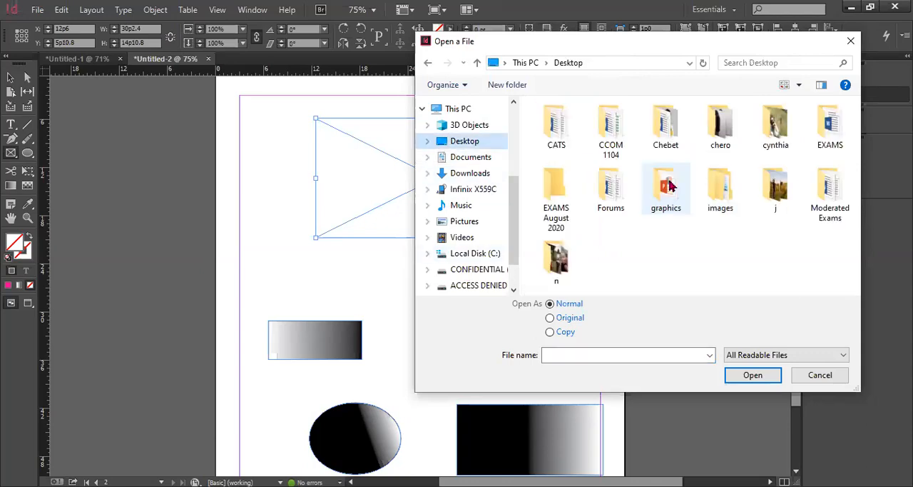
{"action": "double_click", "coordinate": [785, 194]}
{"action": "scroll", "coordinate": [474, 250], "scroll_direction": "down", "scroll_amount": 1}
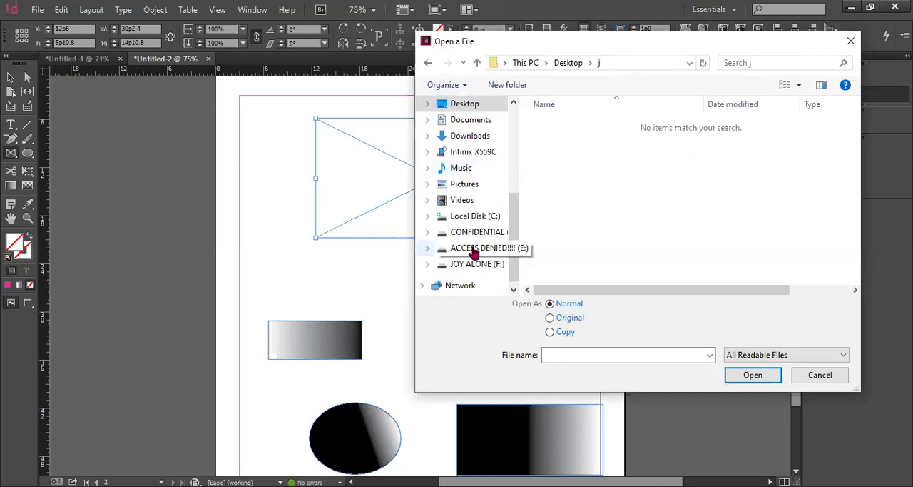
Look through the folders of drive E: for pictures, including Downloads 27th july 2020
{"action": "left_click", "coordinate": [474, 249]}
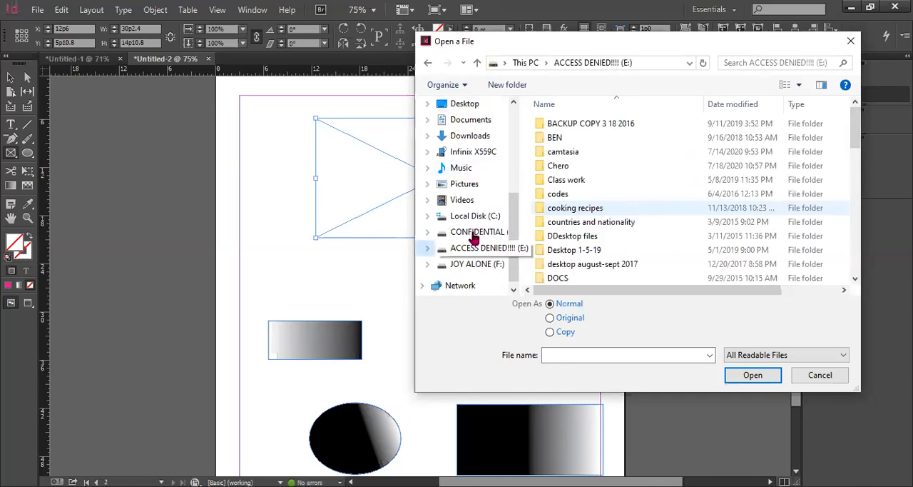
{"action": "scroll", "coordinate": [571, 256], "scroll_direction": "down", "scroll_amount": 2}
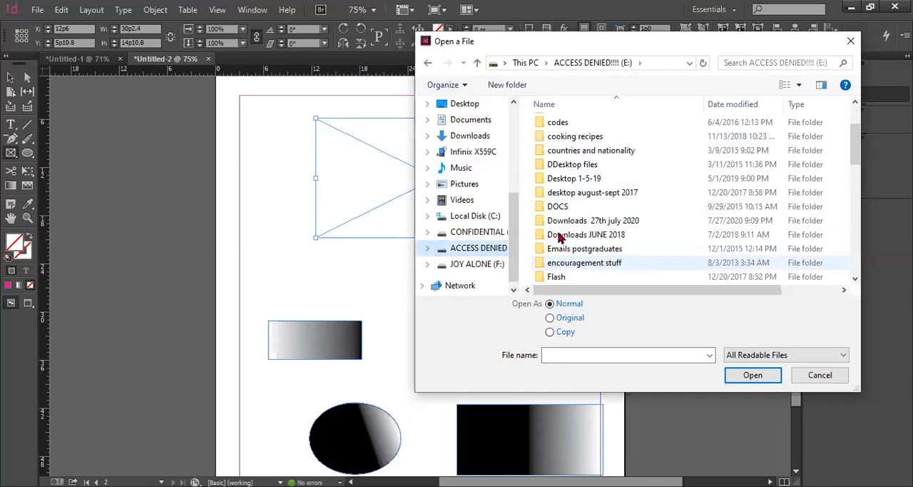
{"action": "scroll", "coordinate": [593, 220], "scroll_direction": "down", "scroll_amount": 8}
{"action": "scroll", "coordinate": [630, 195], "scroll_direction": "up", "scroll_amount": 3}
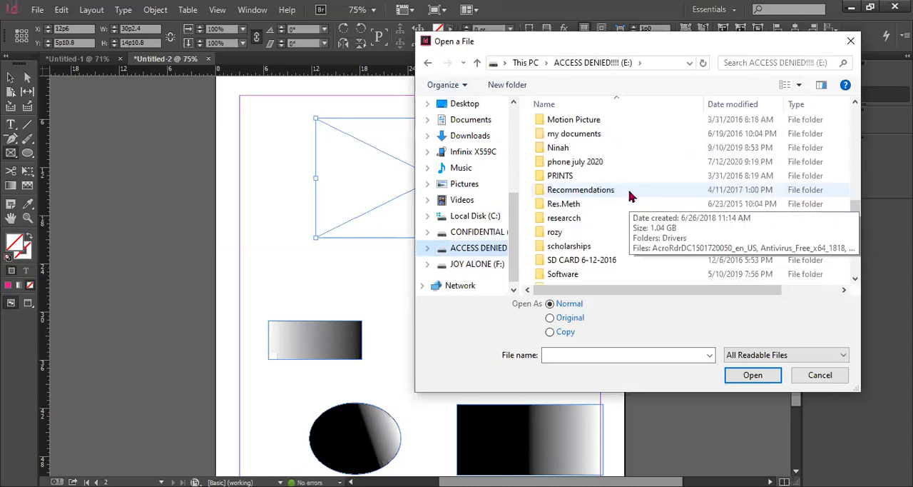
{"action": "scroll", "coordinate": [630, 196], "scroll_direction": "up", "scroll_amount": 5}
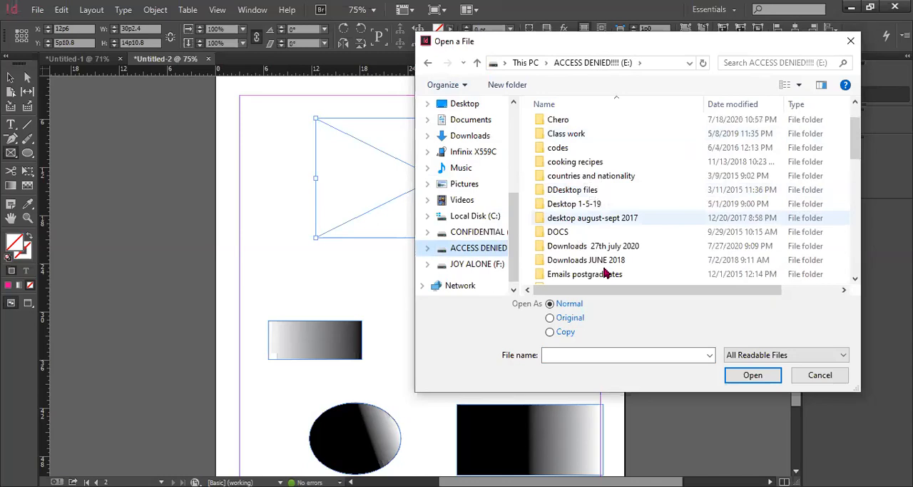
{"action": "double_click", "coordinate": [615, 247]}
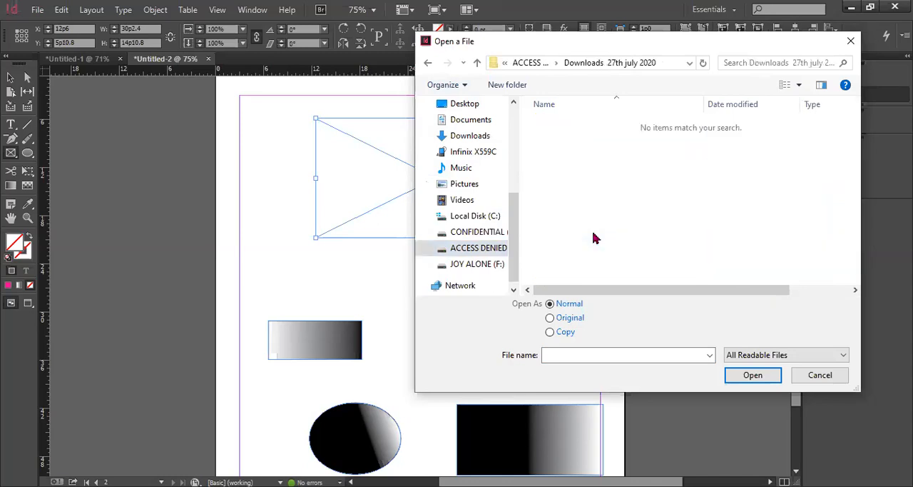
Look through drives E: and F: for pictures in the file dialog
{"action": "left_click", "coordinate": [480, 267]}
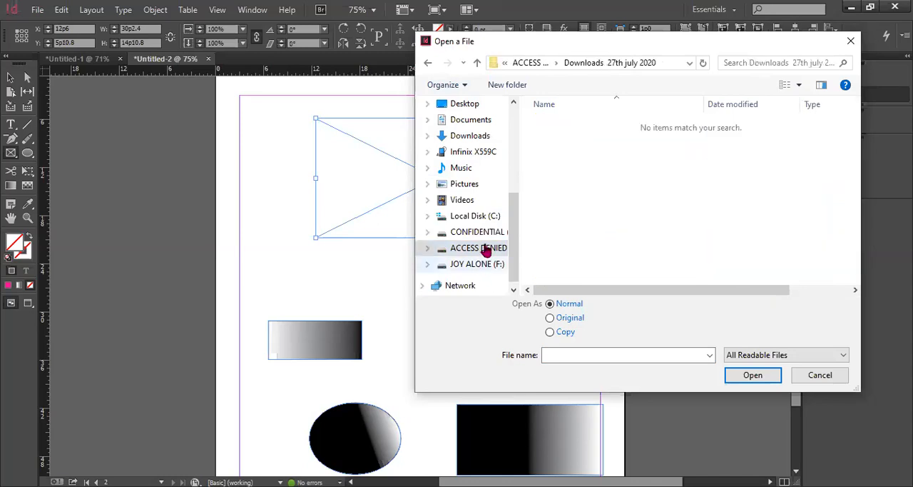
{"action": "left_click", "coordinate": [502, 252]}
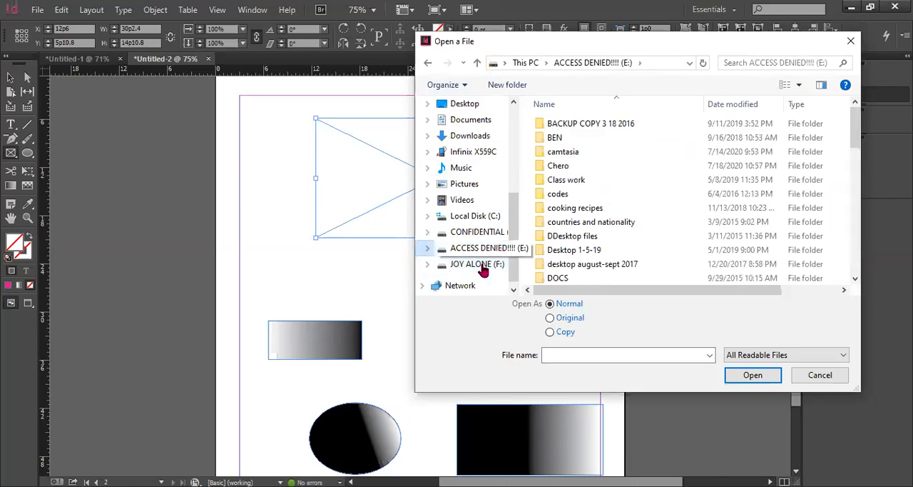
{"action": "left_click", "coordinate": [482, 269]}
{"action": "double_click", "coordinate": [593, 255]}
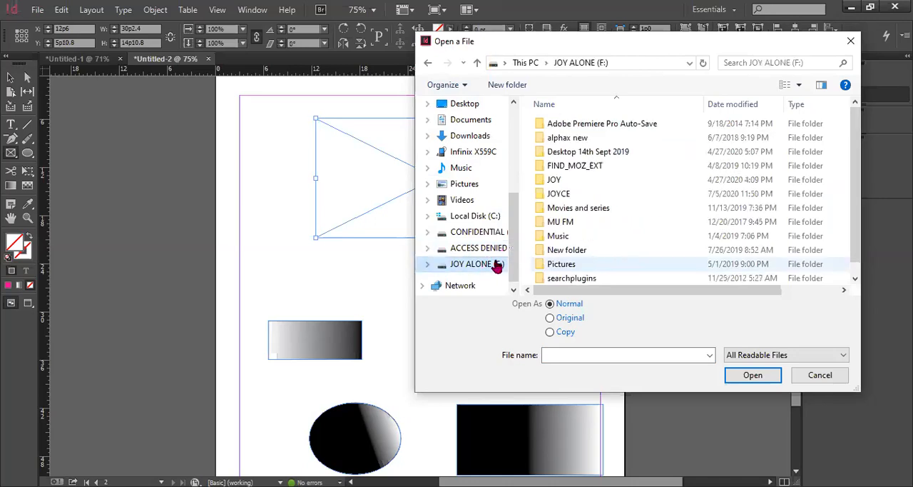
{"action": "left_click", "coordinate": [494, 263]}
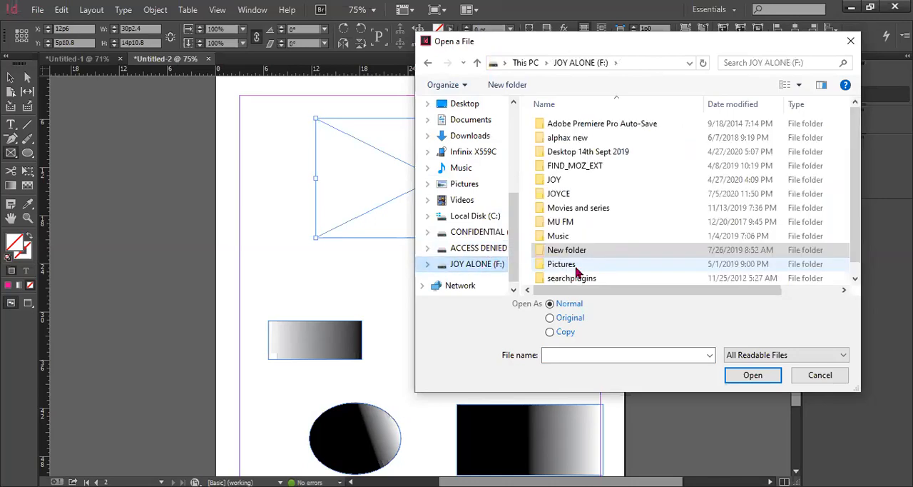
{"action": "left_click", "coordinate": [576, 265]}
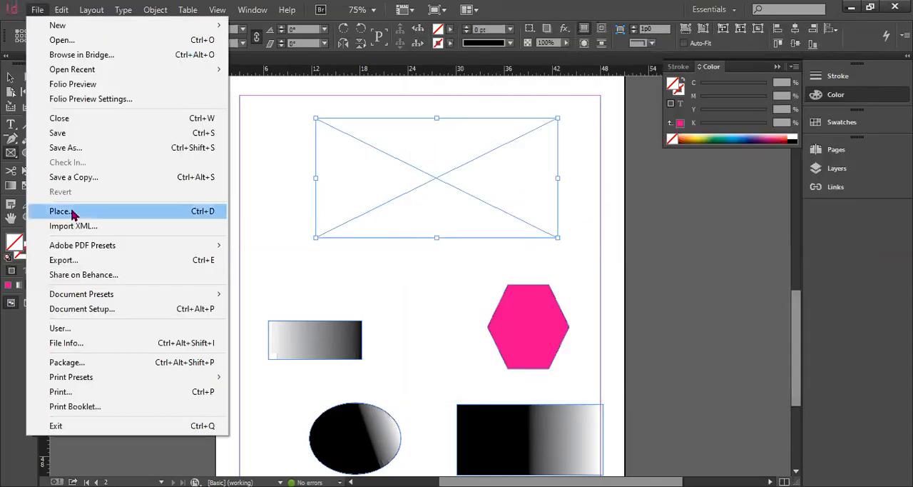
Place the rabbit picture named images from the Desktop images folder's Animals subfolder into the selected rectangle frame
{"action": "left_click", "coordinate": [72, 211]}
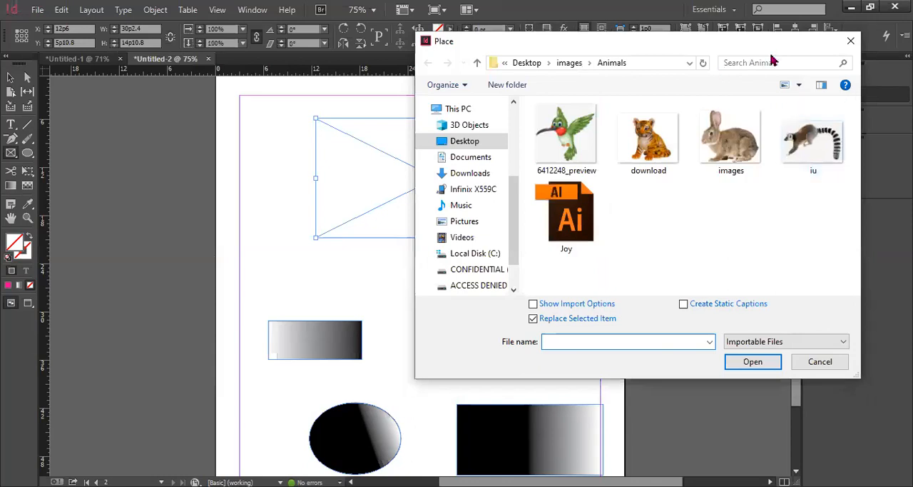
{"action": "left_click_drag", "start_coordinate": [708, 48], "coordinate": [772, 51]}
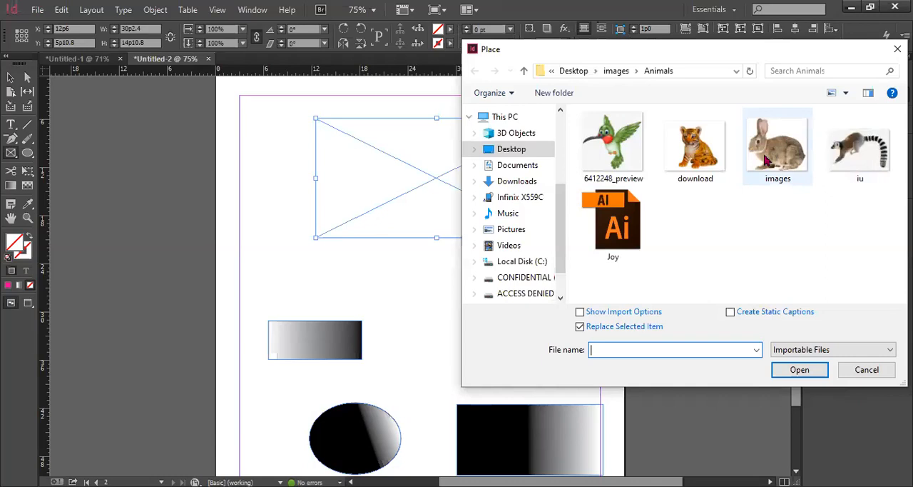
{"action": "left_click", "coordinate": [778, 156]}
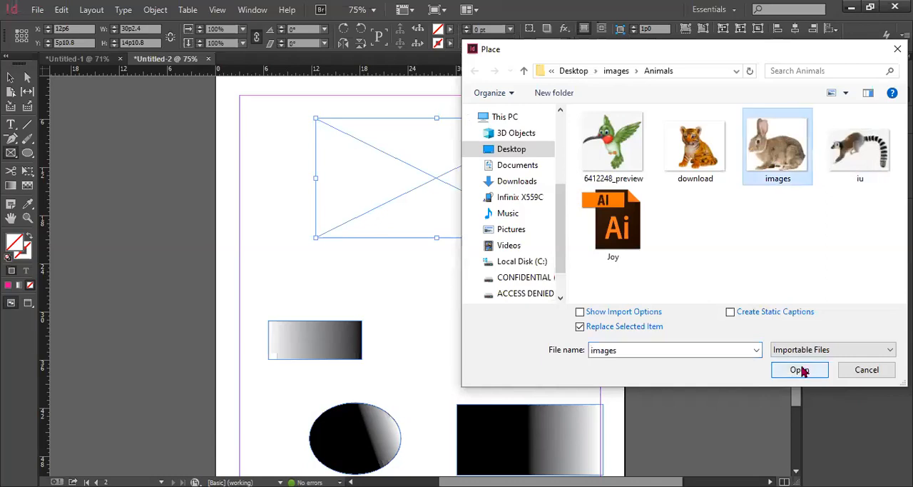
{"action": "left_click", "coordinate": [800, 369]}
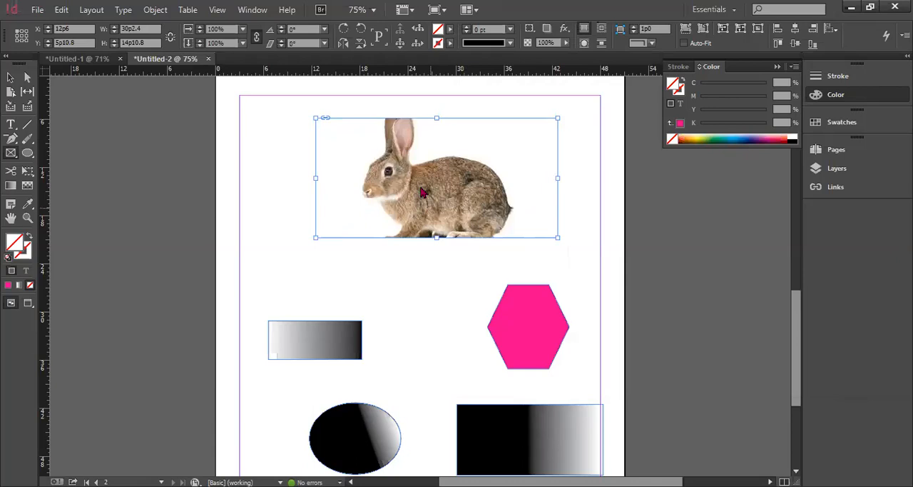
Nudge the rabbit picture within its frame and move the frame to about X 19p2.4, Y 7p10.8
{"action": "left_click", "coordinate": [536, 260]}
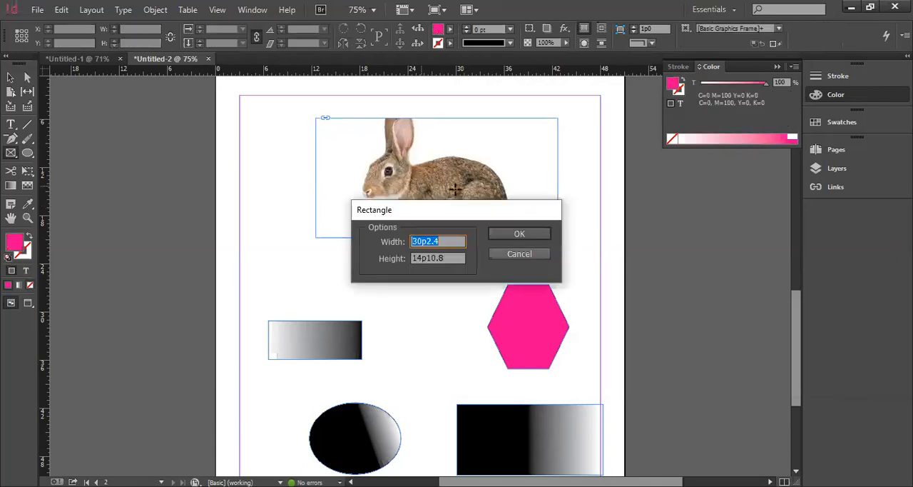
{"action": "key", "text": "Escape"}
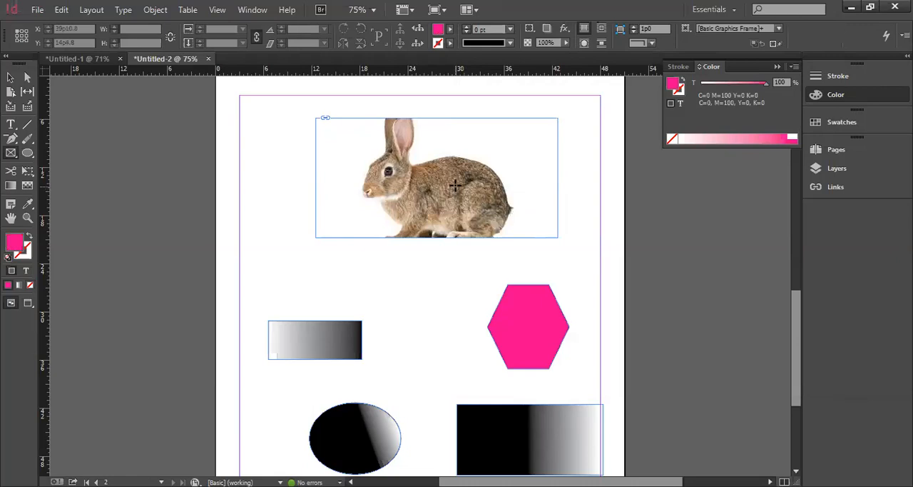
{"action": "mouse_move", "coordinate": [459, 188]}
{"action": "left_click_drag", "start_coordinate": [435, 186], "coordinate": [503, 200]}
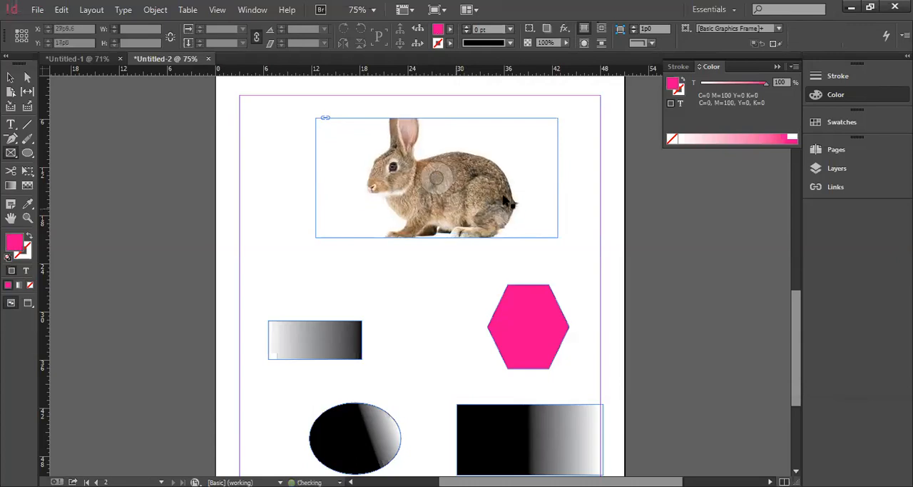
{"action": "left_click_drag", "start_coordinate": [476, 195], "coordinate": [476, 206]}
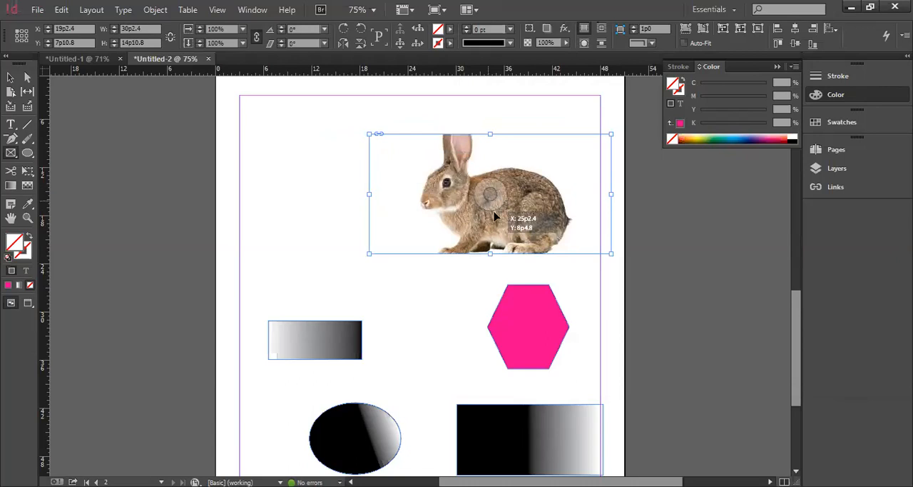
Shift the rabbit toward the lower right inside its frame and undo the stray change made at the frame's corner
{"action": "double_click", "coordinate": [497, 215]}
{"action": "left_click", "coordinate": [488, 203]}
{"action": "left_click_drag", "start_coordinate": [490, 206], "coordinate": [511, 212]}
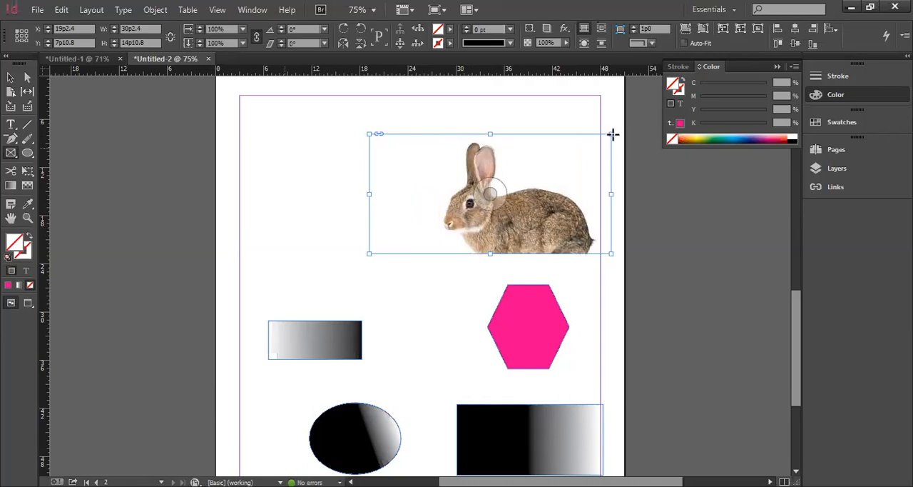
{"action": "left_click_drag", "start_coordinate": [613, 134], "coordinate": [581, 148]}
{"action": "key", "text": "ctrl+z"}
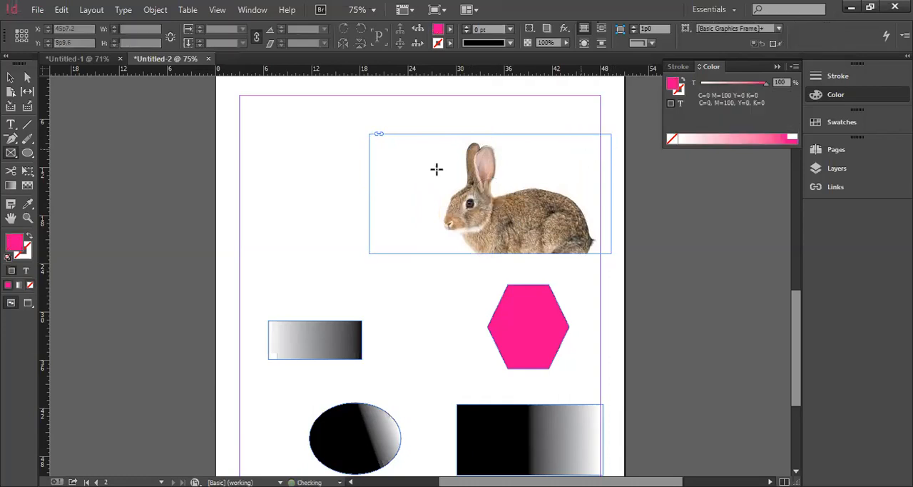
Look over both pages of the document and switch to the Untitled-1 document
{"action": "scroll", "coordinate": [427, 245], "scroll_direction": "up", "scroll_amount": 3}
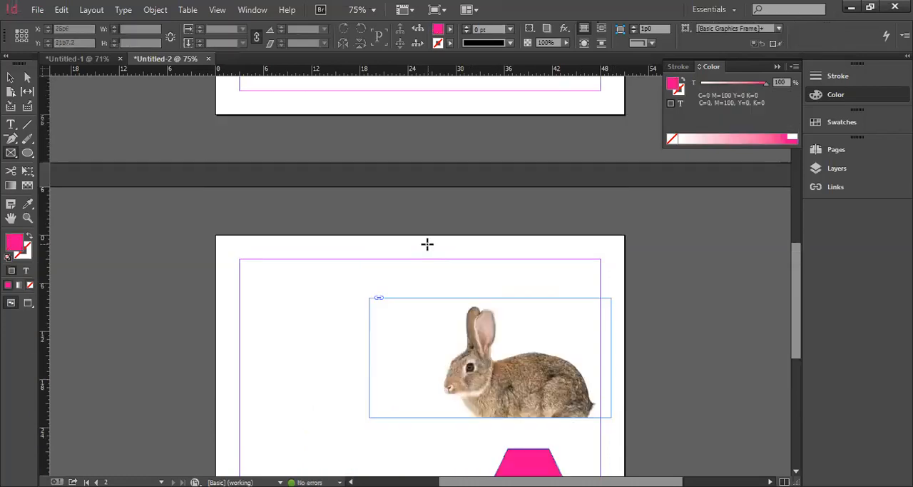
{"action": "scroll", "coordinate": [427, 244], "scroll_direction": "up", "scroll_amount": 2}
{"action": "scroll", "coordinate": [427, 244], "scroll_direction": "up", "scroll_amount": 7}
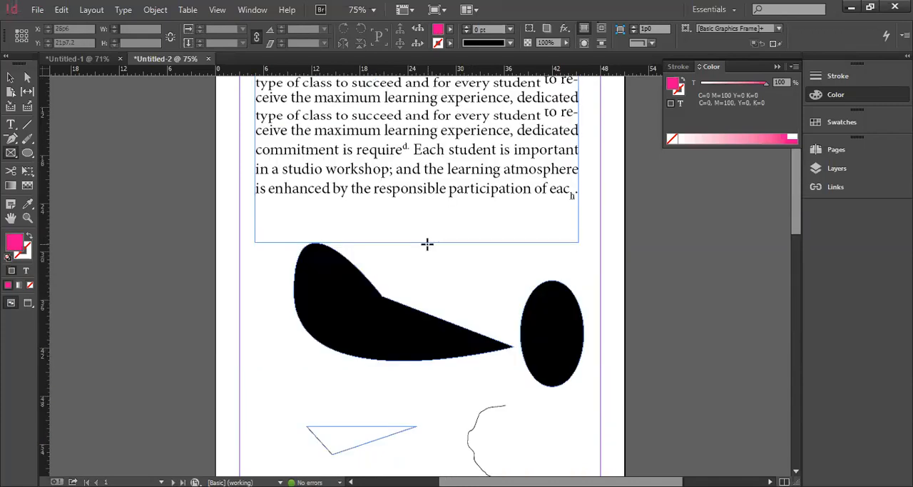
{"action": "scroll", "coordinate": [435, 289], "scroll_direction": "down", "scroll_amount": 12}
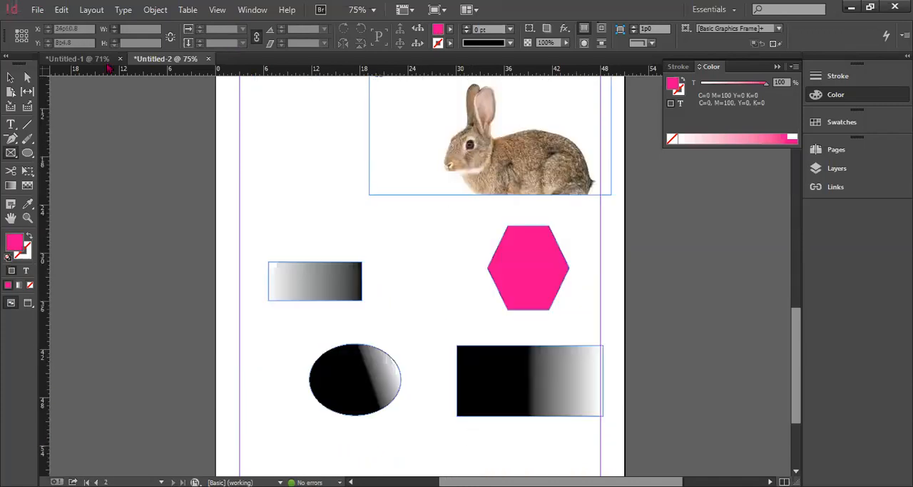
{"action": "left_click", "coordinate": [102, 59]}
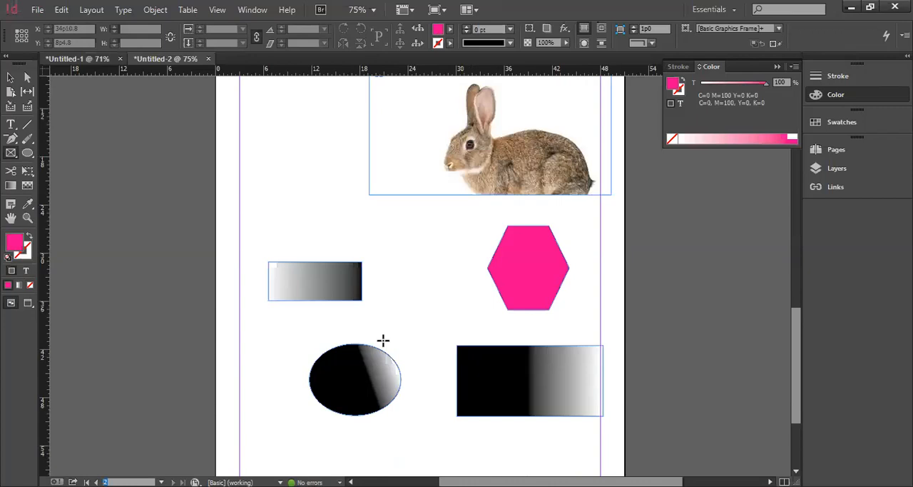
{"action": "scroll", "coordinate": [415, 285], "scroll_direction": "down", "scroll_amount": 1}
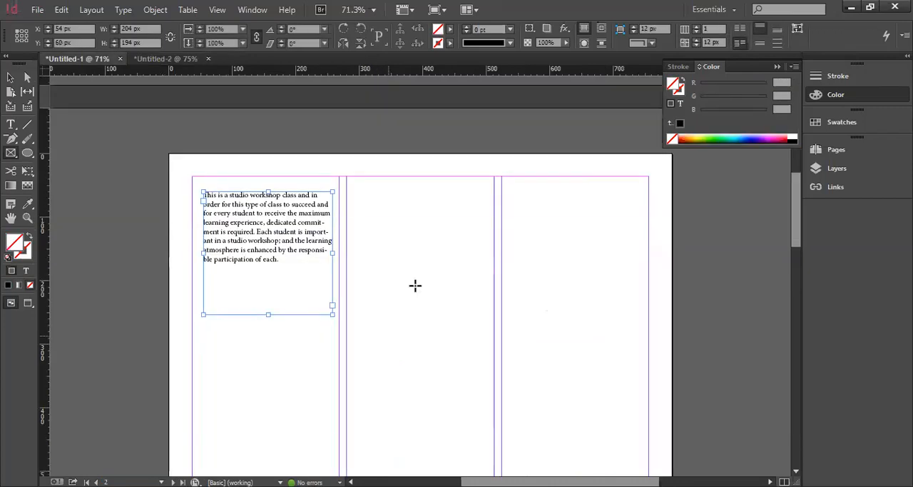
Draw a rectangle frame about 198 by 178 px near the top of the page's second column
{"action": "left_click", "coordinate": [34, 10]}
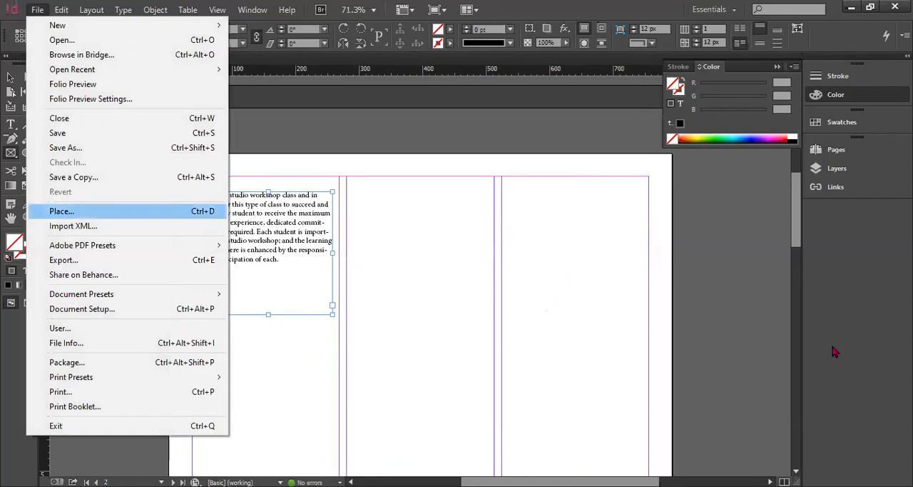
{"action": "left_click", "coordinate": [537, 250]}
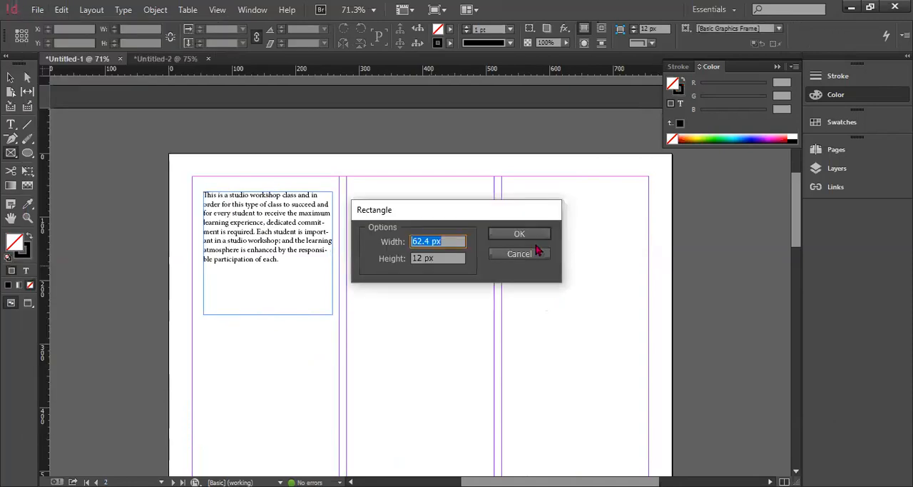
{"action": "key", "text": "Escape"}
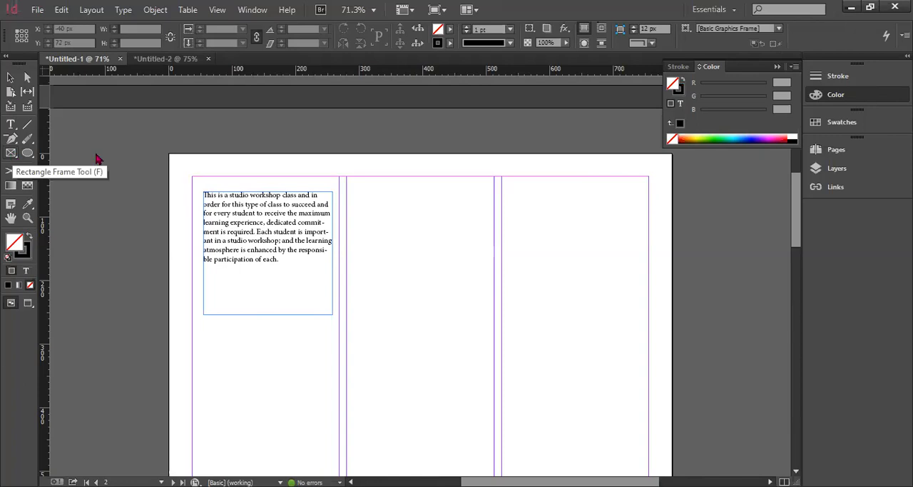
{"action": "left_click_drag", "start_coordinate": [374, 230], "coordinate": [486, 308]}
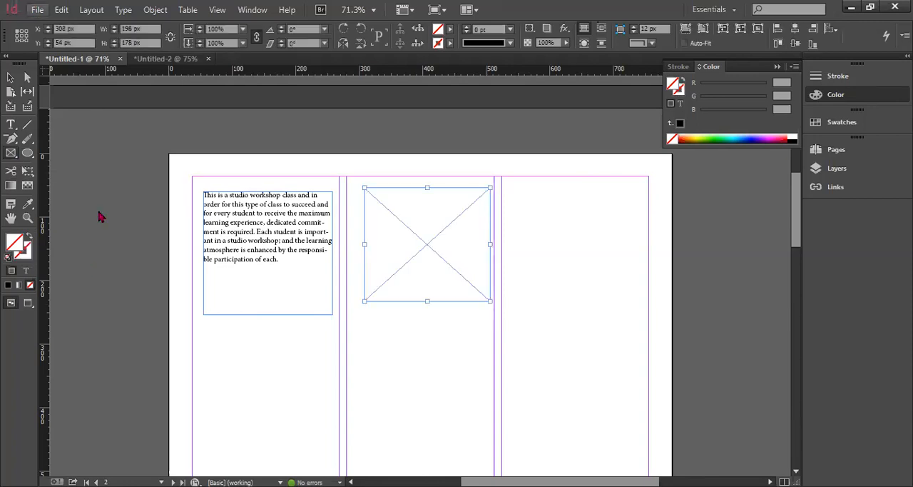
Place Running-PNG-Pic from the Desktop images folder's people subfolder into the second-column frame
{"action": "key", "text": "alt+f"}
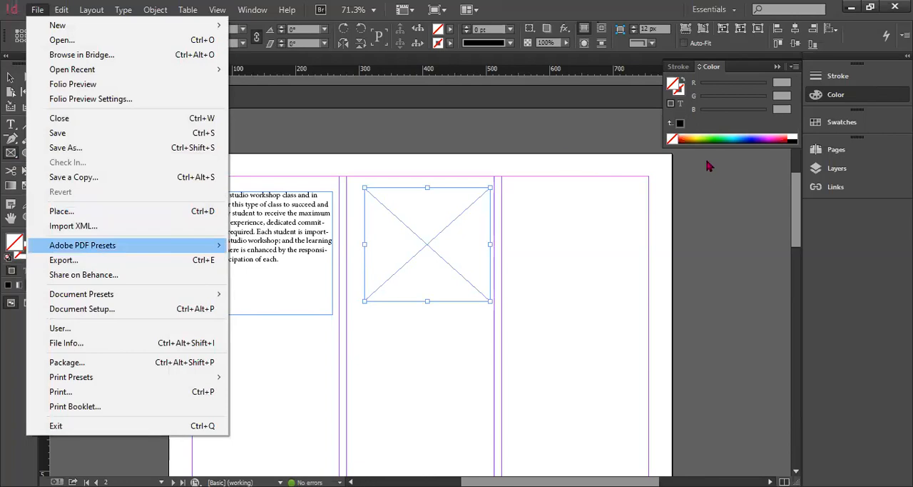
{"action": "key", "text": "ctrl+d"}
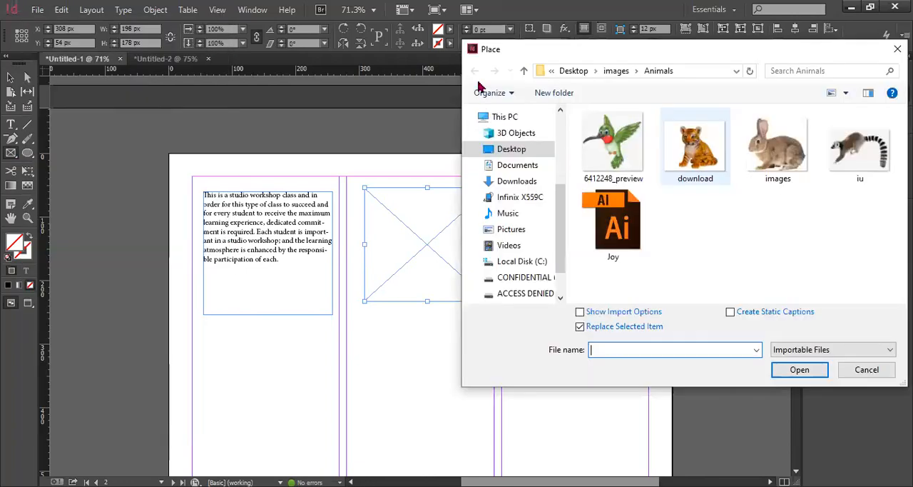
{"action": "left_click", "coordinate": [502, 155]}
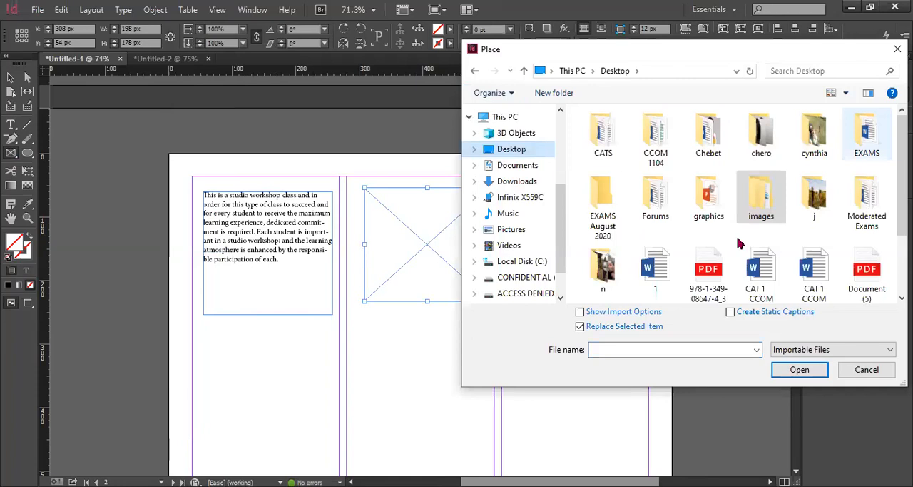
{"action": "double_click", "coordinate": [775, 201]}
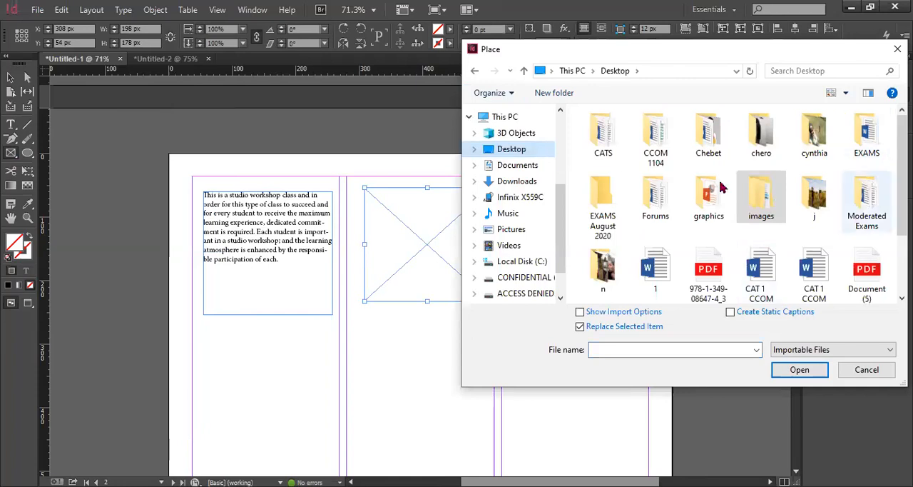
{"action": "double_click", "coordinate": [615, 227]}
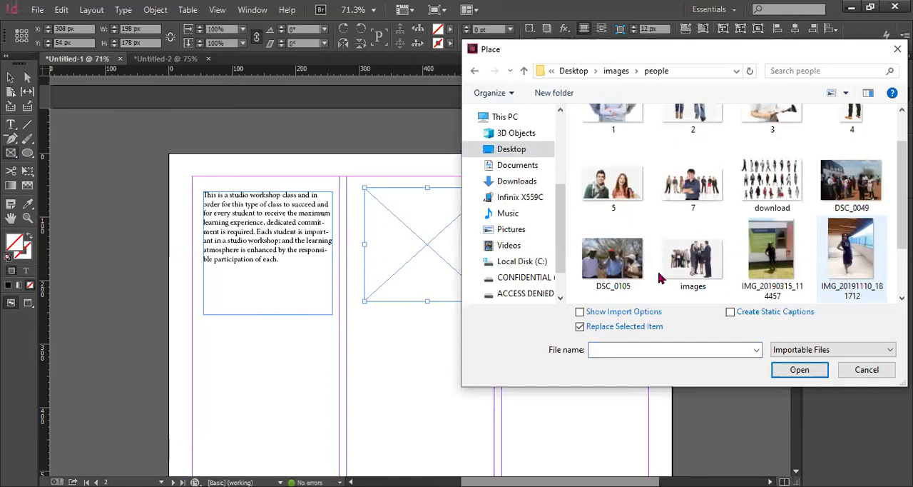
{"action": "scroll", "coordinate": [659, 274], "scroll_direction": "down", "scroll_amount": 2}
{"action": "left_click", "coordinate": [624, 246]}
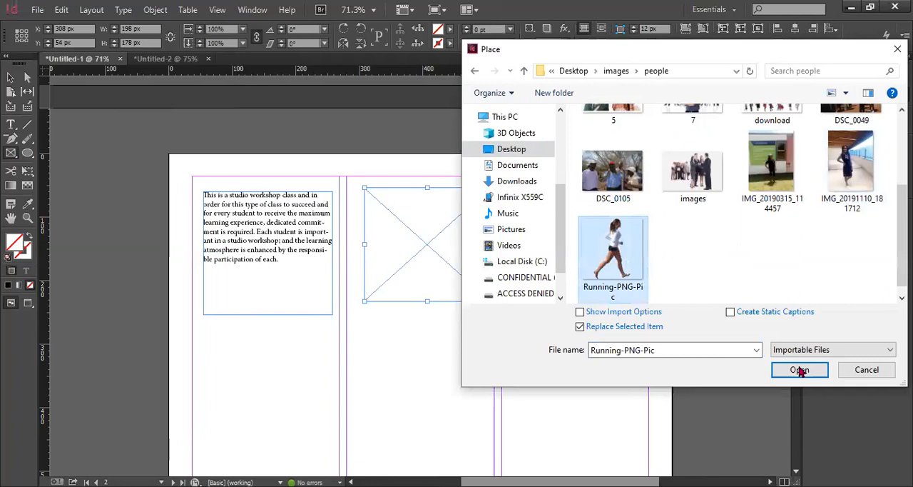
{"action": "left_click", "coordinate": [800, 370]}
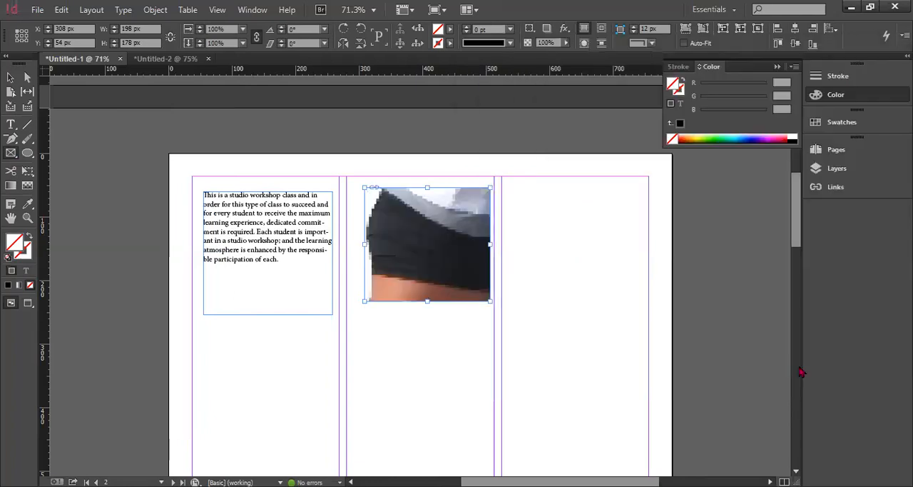
Shift the running picture down and left inside its frame to about X -796 px, Y -38 px, so the runner's head fills it
{"action": "left_click", "coordinate": [425, 248]}
{"action": "left_click_drag", "start_coordinate": [425, 248], "coordinate": [439, 279]}
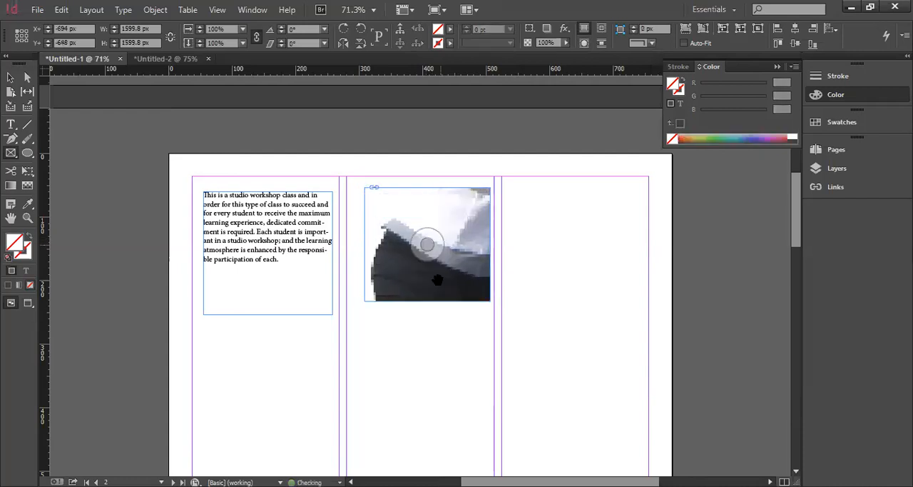
{"action": "left_click_drag", "start_coordinate": [457, 231], "coordinate": [438, 278]}
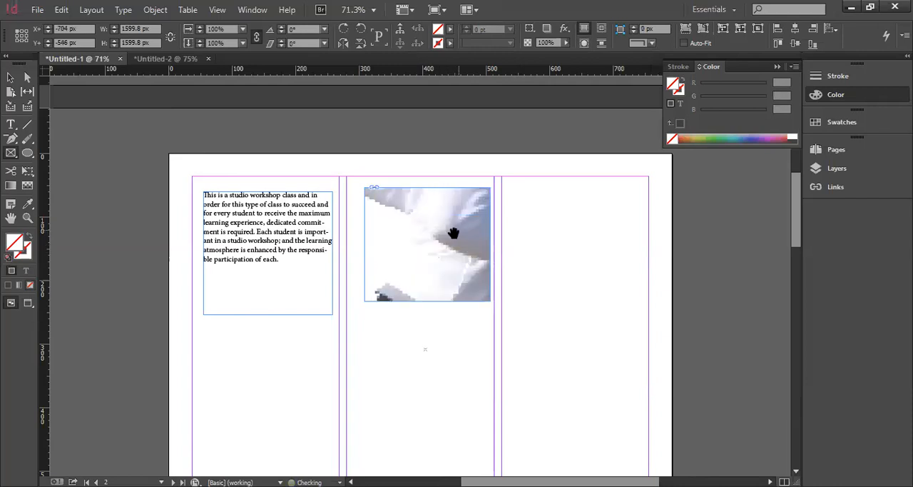
{"action": "left_click_drag", "start_coordinate": [454, 233], "coordinate": [449, 274]}
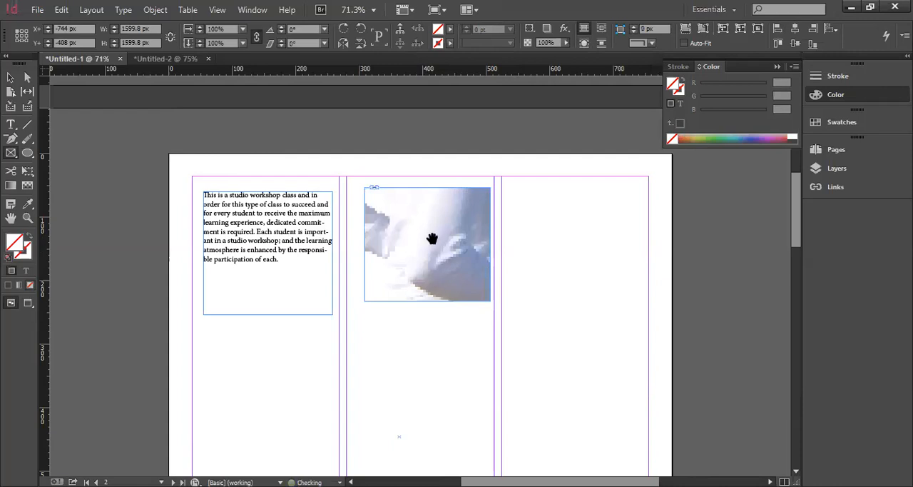
{"action": "left_click_drag", "start_coordinate": [432, 238], "coordinate": [440, 282]}
{"action": "left_click_drag", "start_coordinate": [429, 246], "coordinate": [444, 281]}
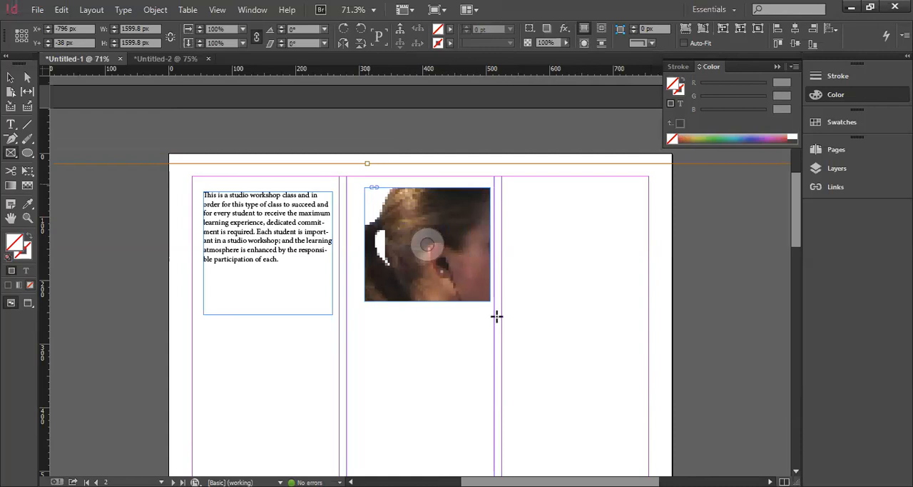
Undo the stray small frame and delete the running picture with its frame from the second column
{"action": "left_click_drag", "start_coordinate": [487, 300], "coordinate": [497, 316]}
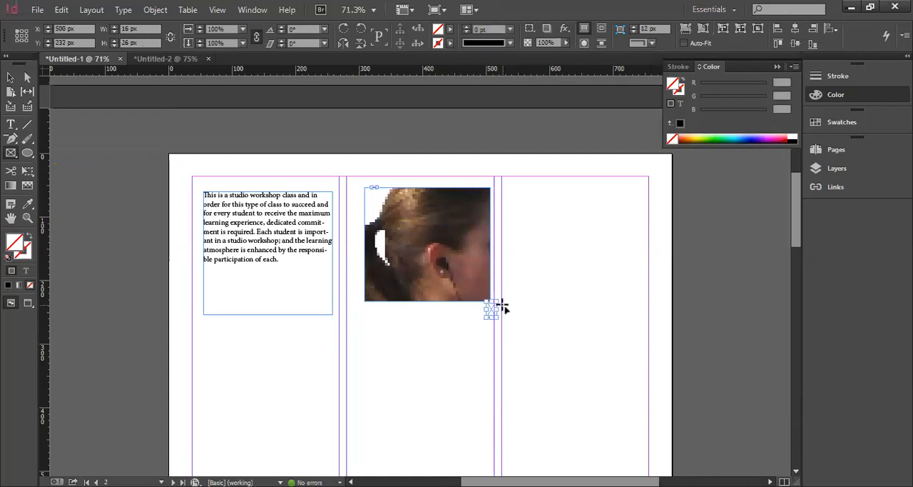
{"action": "key", "text": "ctrl+z"}
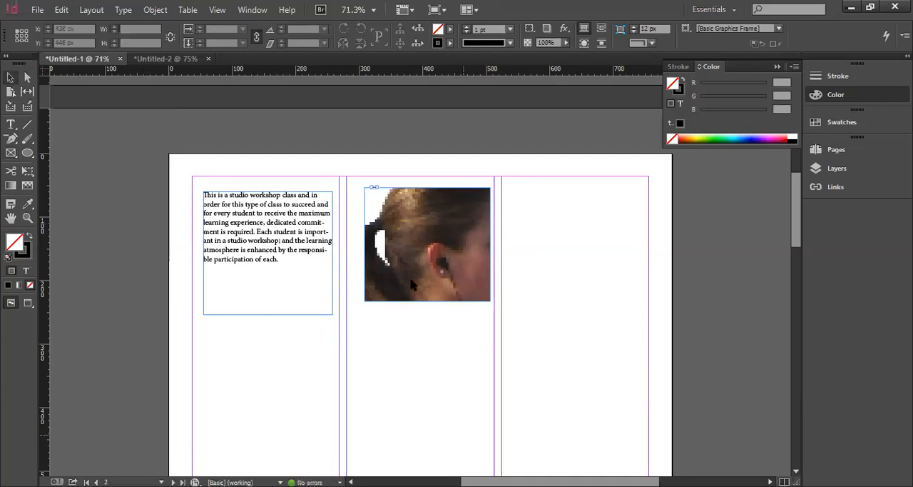
{"action": "left_click", "coordinate": [380, 190]}
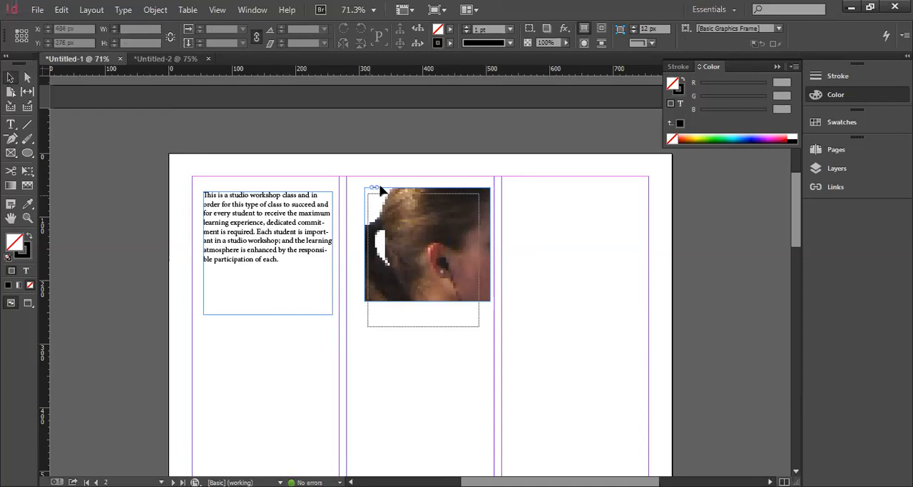
{"action": "key", "text": "Delete"}
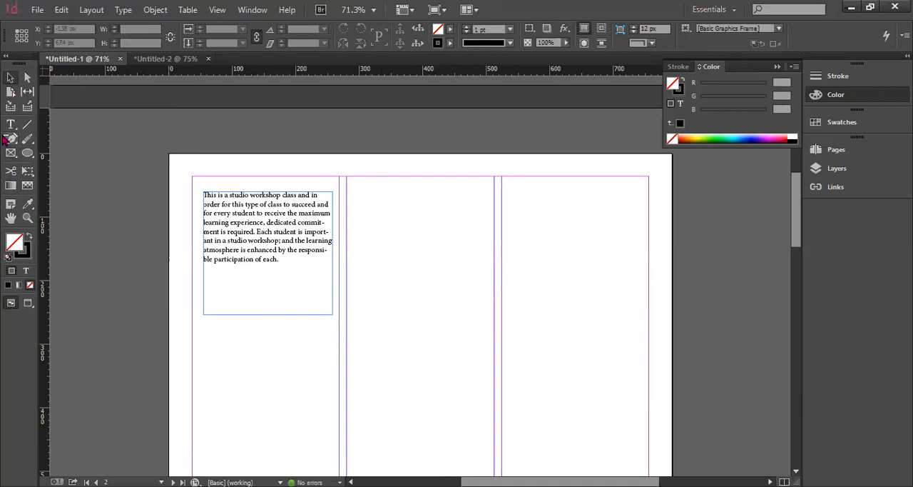
Draw a rectangle frame about 280 by 230 px from the second into the third column and place IMG_20191110_181712 in it
{"action": "left_click", "coordinate": [11, 153]}
{"action": "left_click_drag", "start_coordinate": [382, 251], "coordinate": [545, 328]}
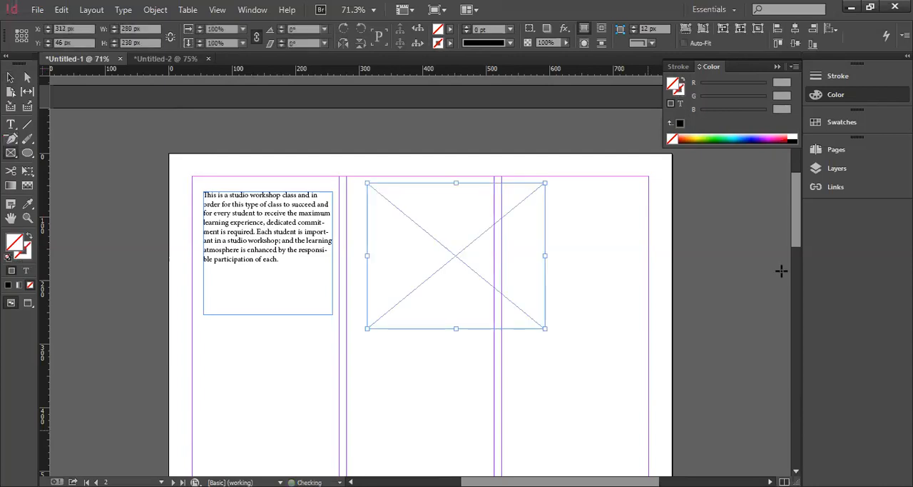
{"action": "left_click", "coordinate": [37, 10]}
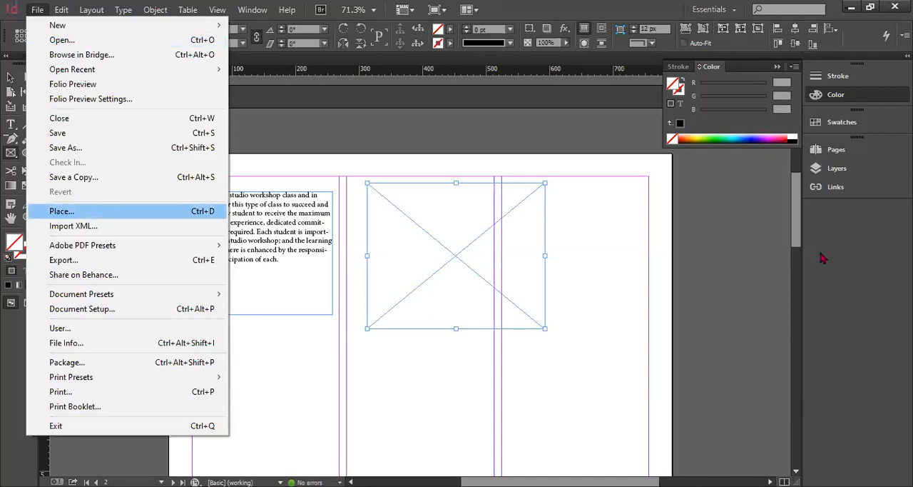
{"action": "key", "text": "Return"}
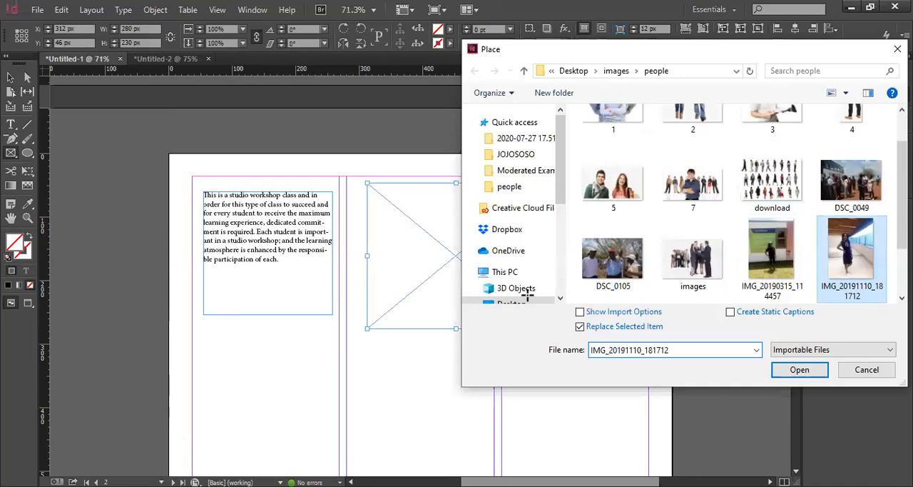
{"action": "key", "text": "Return"}
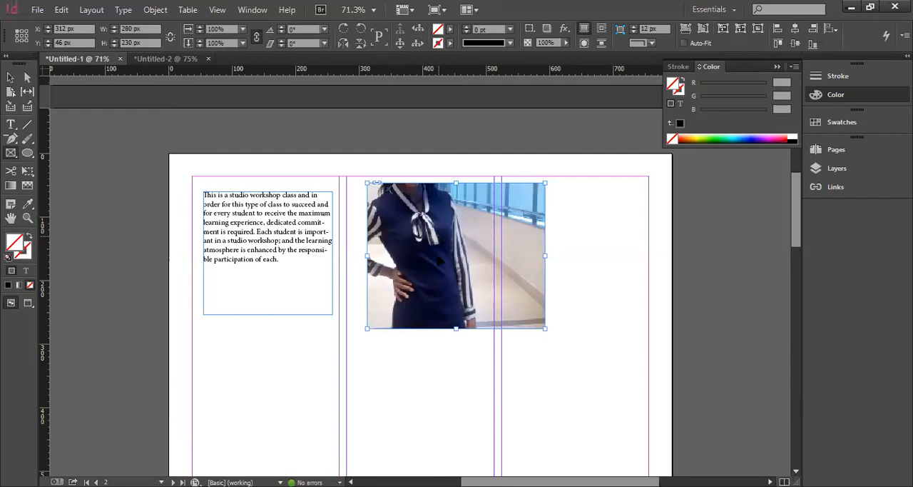
Shift the placed photo inside its frame until the woman's face shows, and move the frame to about X 294 px, Y 12 px
{"action": "mouse_move", "coordinate": [439, 261]}
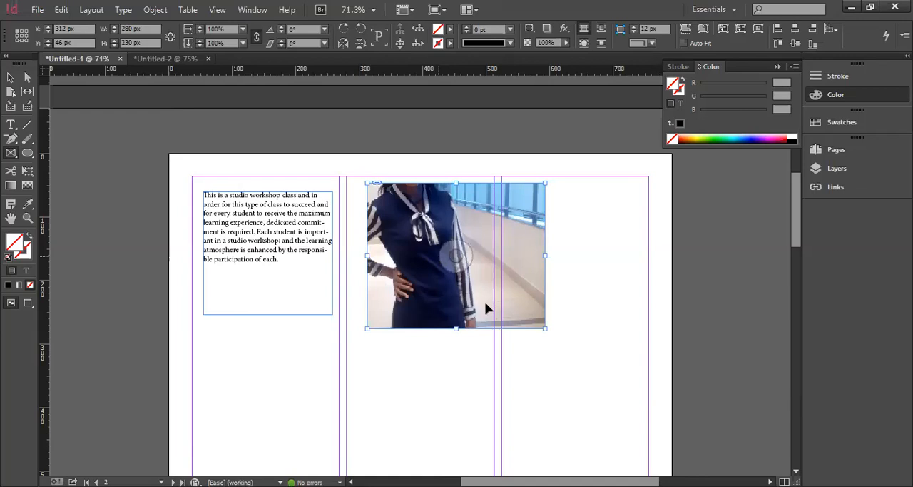
{"action": "left_click_drag", "start_coordinate": [484, 301], "coordinate": [455, 300]}
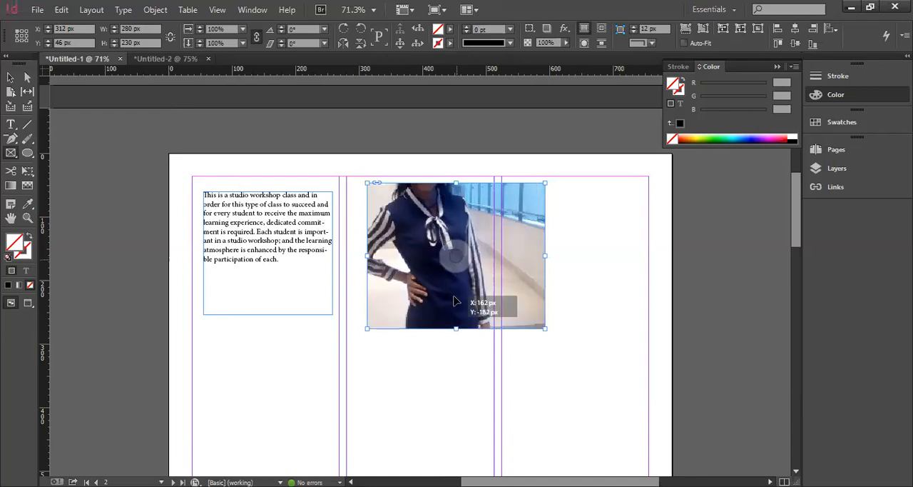
{"action": "left_click_drag", "start_coordinate": [459, 257], "coordinate": [473, 294]}
{"action": "mouse_move", "coordinate": [461, 253]}
{"action": "left_mouse_down"}
{"action": "mouse_move", "coordinate": [457, 260]}
{"action": "mouse_move", "coordinate": [478, 278]}
{"action": "mouse_move", "coordinate": [449, 254]}
{"action": "left_mouse_up"}
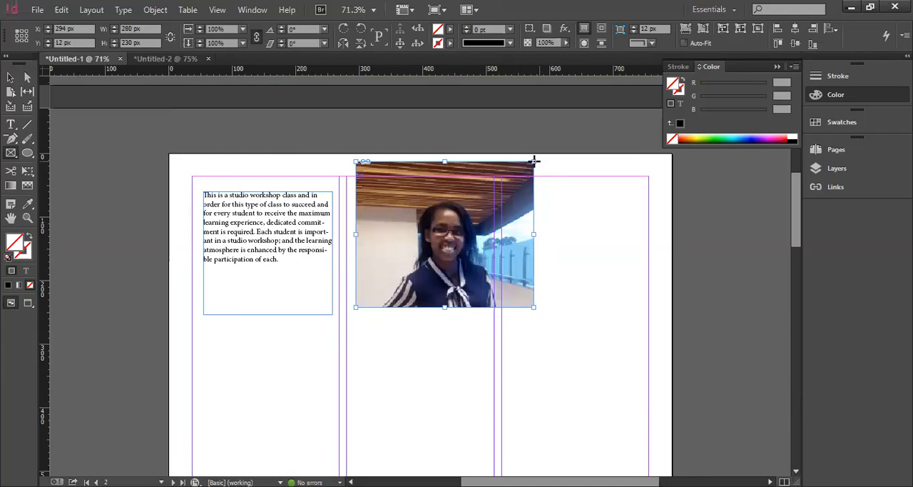
Use the Selection tool to reposition the photo inside its frame, and lower the frame to just inside the page's top margin
{"action": "left_click", "coordinate": [12, 77]}
{"action": "left_click", "coordinate": [320, 189]}
{"action": "left_click_drag", "start_coordinate": [445, 232], "coordinate": [451, 268]}
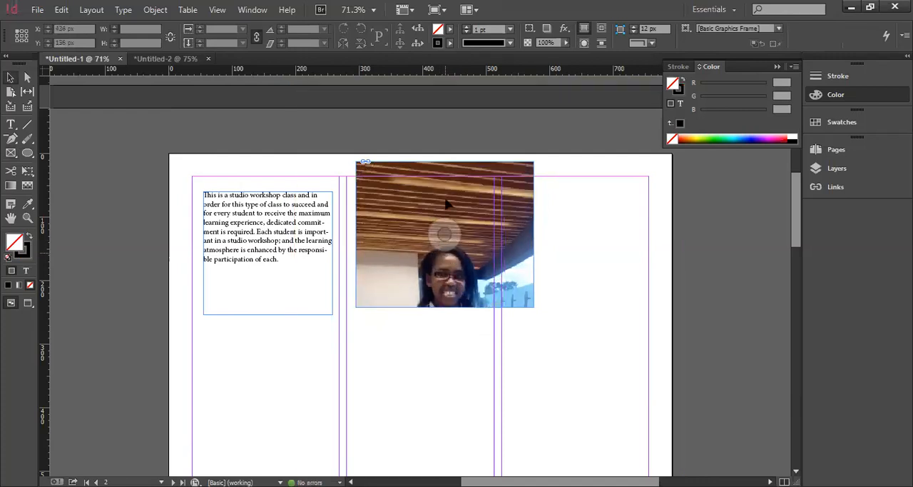
{"action": "left_click_drag", "start_coordinate": [461, 189], "coordinate": [435, 247]}
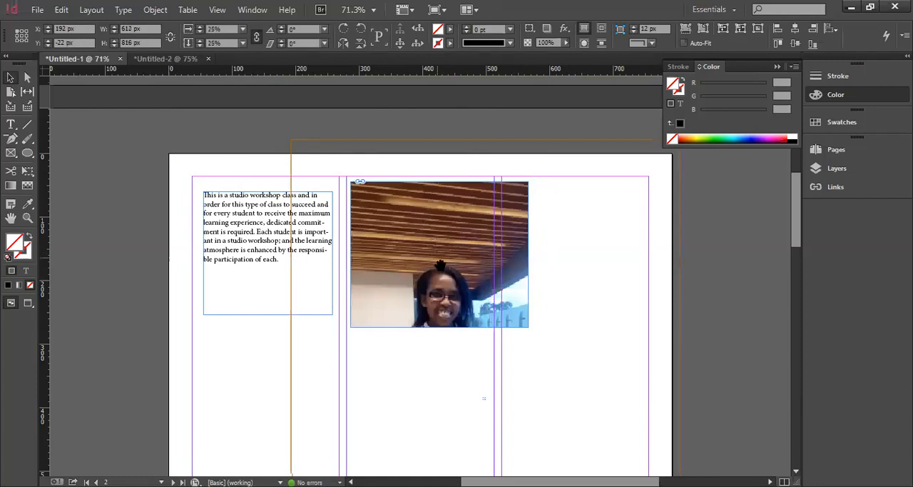
{"action": "left_click", "coordinate": [450, 258]}
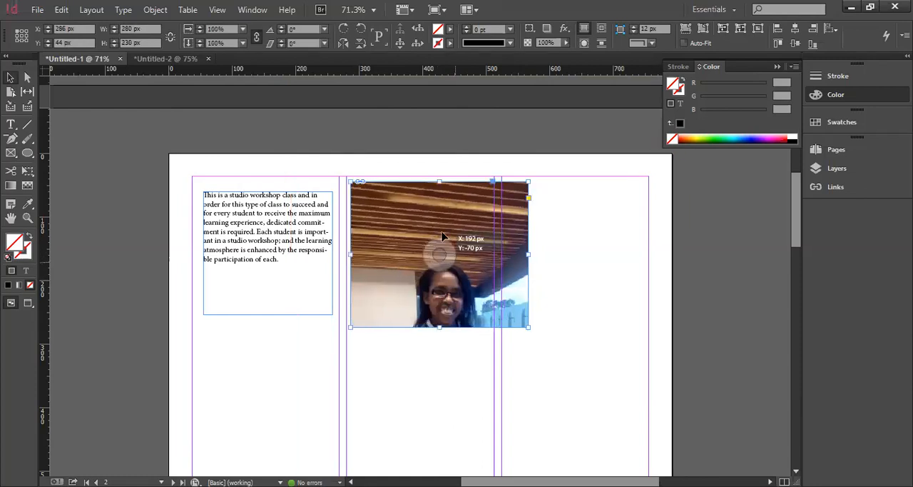
{"action": "key", "text": "ctrl+z"}
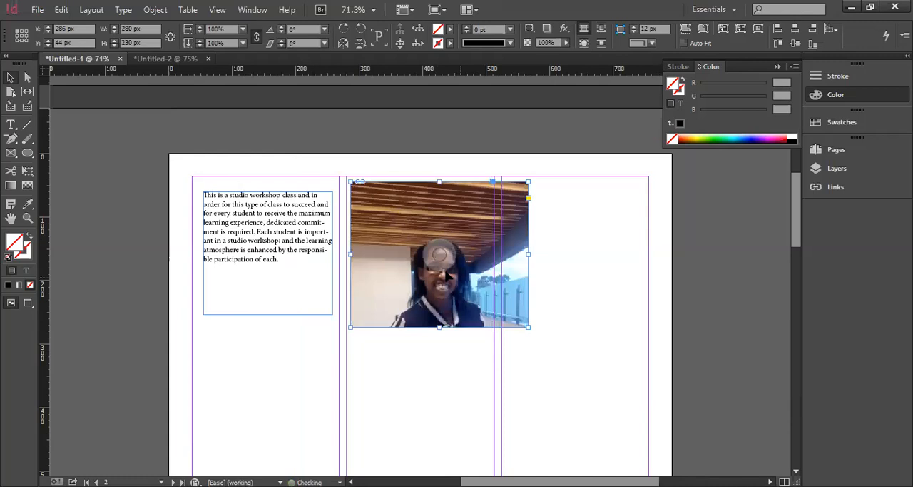
{"action": "key", "text": "ctrl+z"}
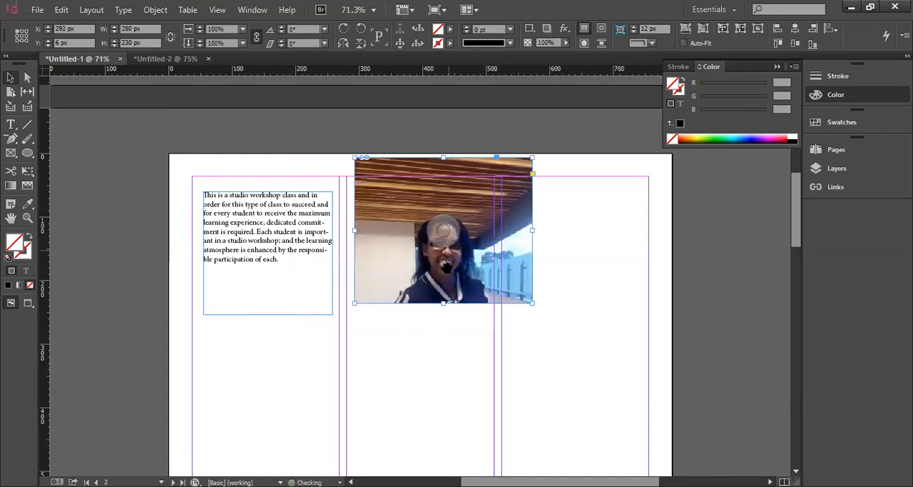
{"action": "key", "text": "ctrl+z"}
Crop the photo frame around the face to about 120 by 118 px and move it to about X 338 px, Y 82 px
{"action": "left_click_drag", "start_coordinate": [531, 325], "coordinate": [488, 304]}
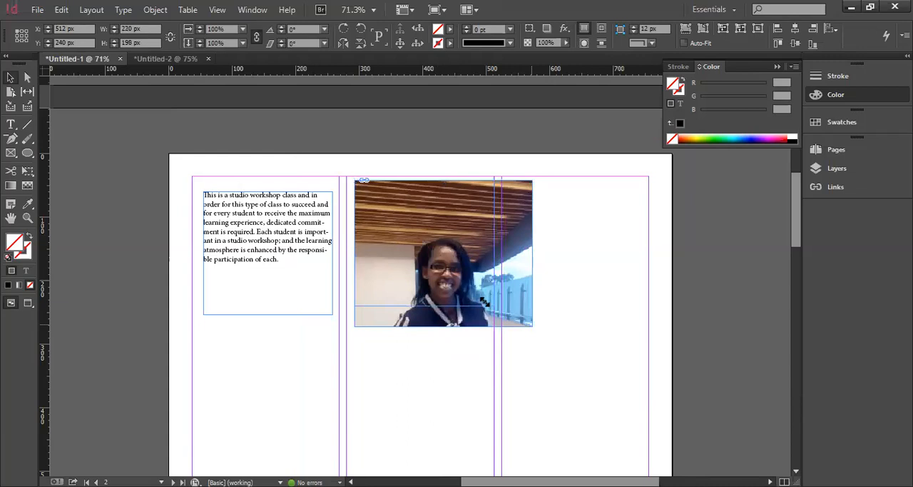
{"action": "left_click_drag", "start_coordinate": [350, 178], "coordinate": [407, 228]}
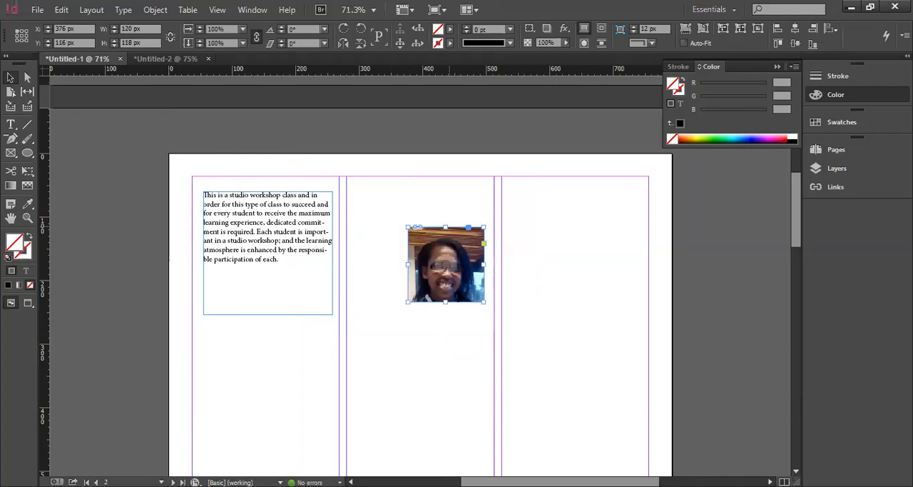
{"action": "left_click_drag", "start_coordinate": [464, 255], "coordinate": [418, 209]}
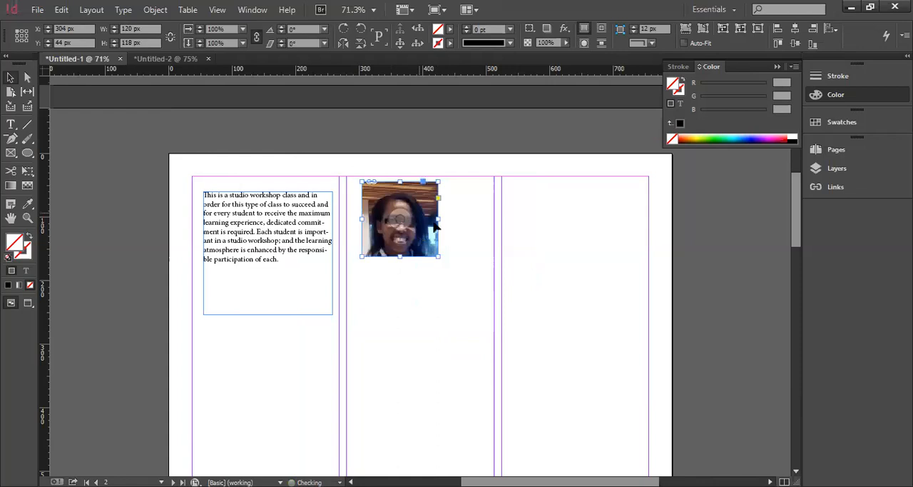
{"action": "left_click_drag", "start_coordinate": [433, 223], "coordinate": [454, 247]}
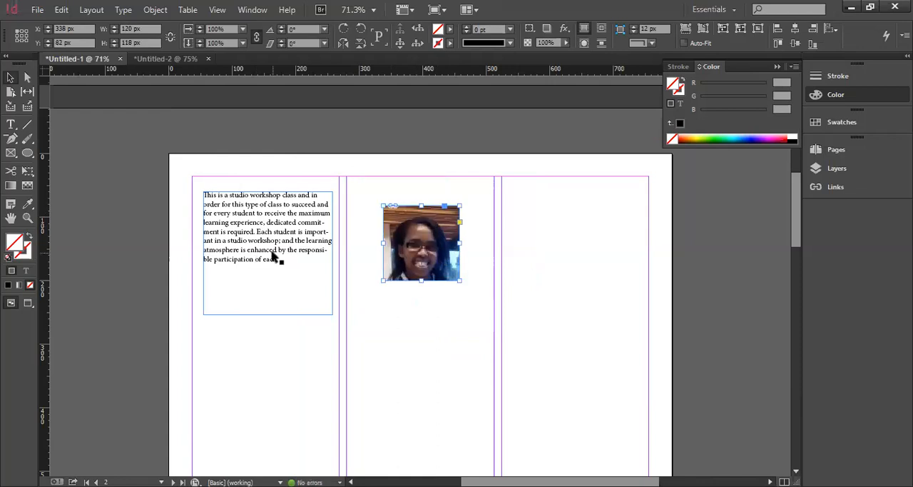
Compare the document's two pages and move the cropped portrait on page 2 to about X 348 px, Y 64 px
{"action": "scroll", "coordinate": [379, 331], "scroll_direction": "up", "scroll_amount": 3}
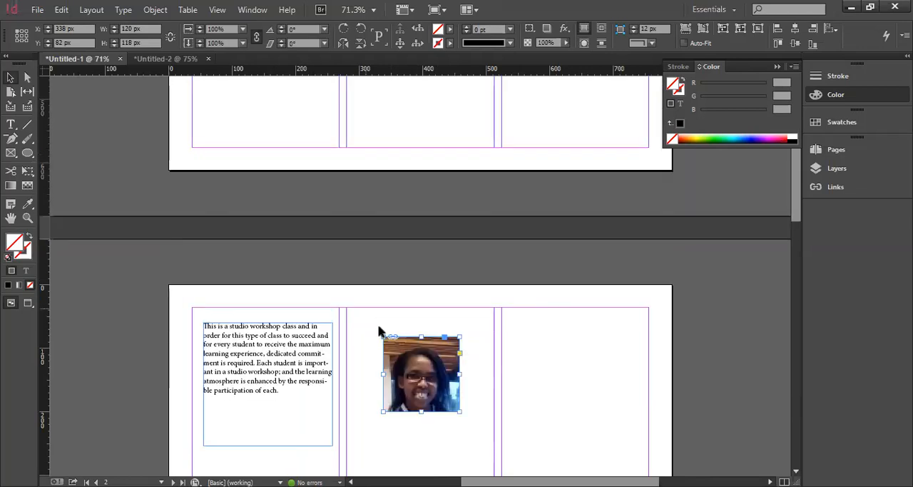
{"action": "scroll", "coordinate": [432, 372], "scroll_direction": "up", "scroll_amount": 14}
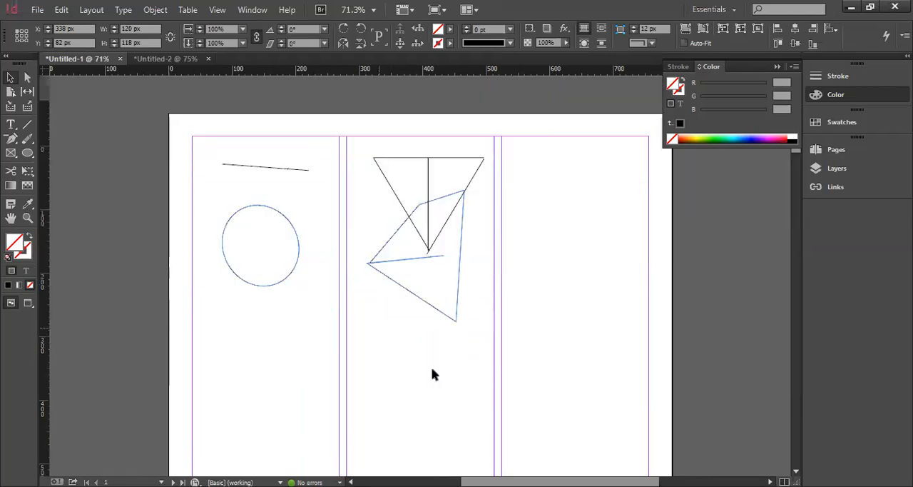
{"action": "scroll", "coordinate": [432, 374], "scroll_direction": "down", "scroll_amount": 17}
{"action": "scroll", "coordinate": [400, 167], "scroll_direction": "up", "scroll_amount": 3}
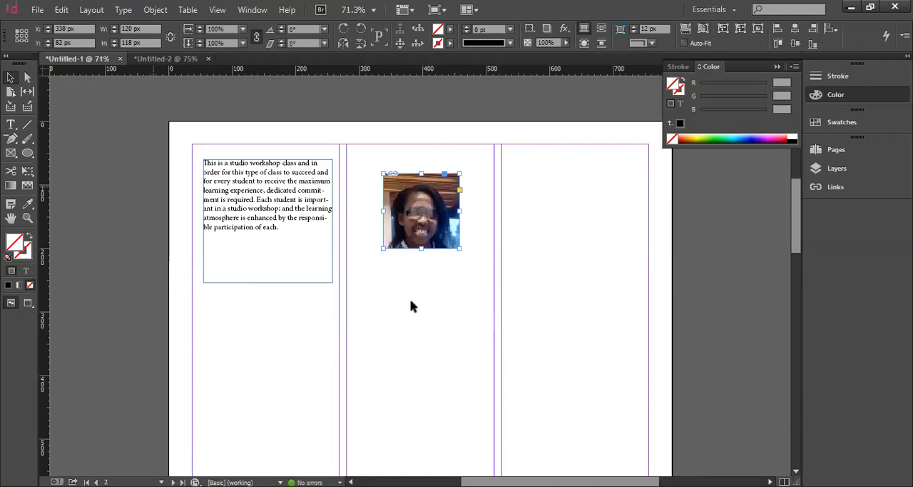
{"action": "scroll", "coordinate": [410, 301], "scroll_direction": "up", "scroll_amount": 5}
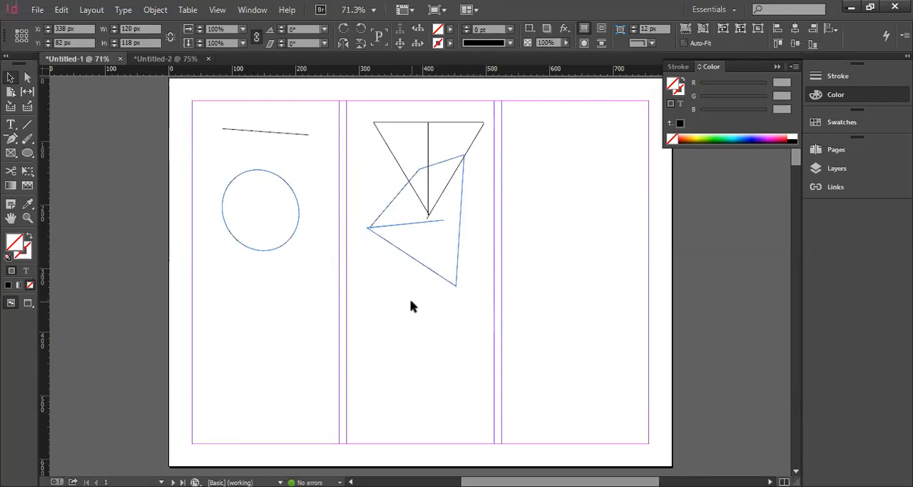
{"action": "scroll", "coordinate": [410, 305], "scroll_direction": "down", "scroll_amount": 5}
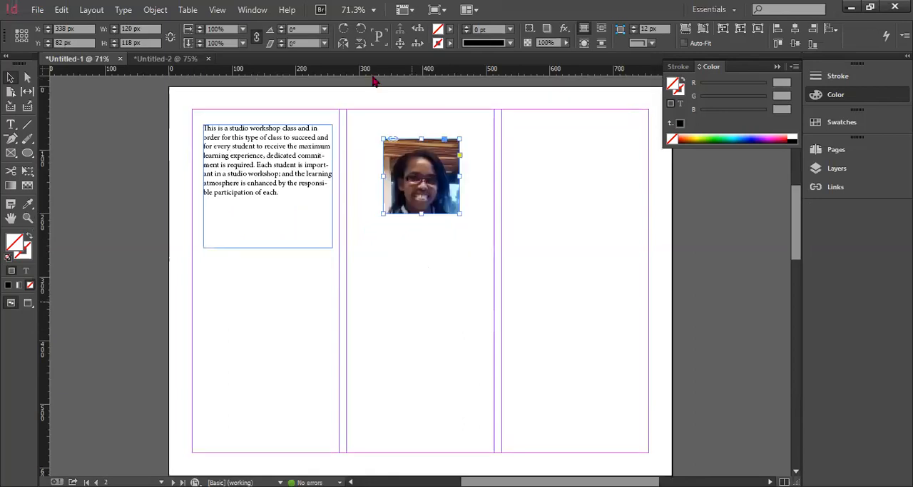
{"action": "left_click_drag", "start_coordinate": [424, 158], "coordinate": [438, 186]}
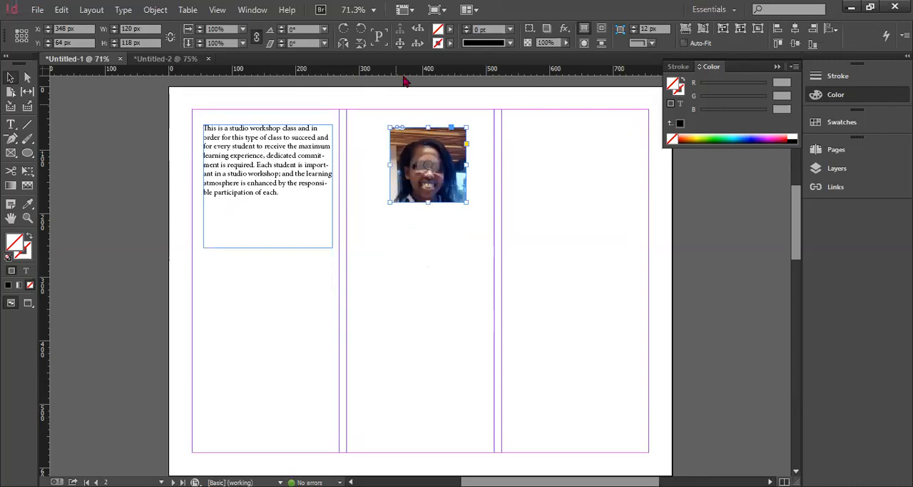
Add a horizontal ruler guide along the text frame's top edge and align the portrait's top to it at about X 350 px, Y 58 px
{"action": "left_click_drag", "start_coordinate": [405, 69], "coordinate": [408, 124]}
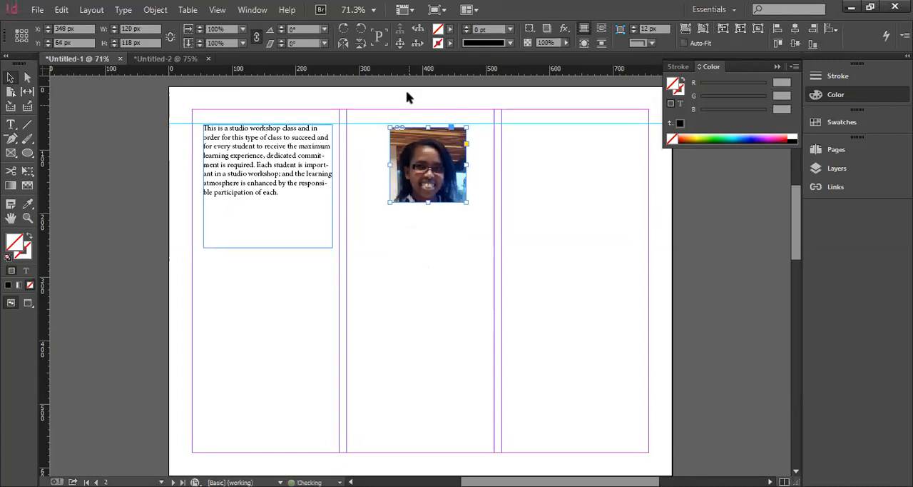
{"action": "left_click", "coordinate": [471, 257]}
{"action": "left_click", "coordinate": [440, 148]}
{"action": "left_click_drag", "start_coordinate": [440, 147], "coordinate": [442, 150]}
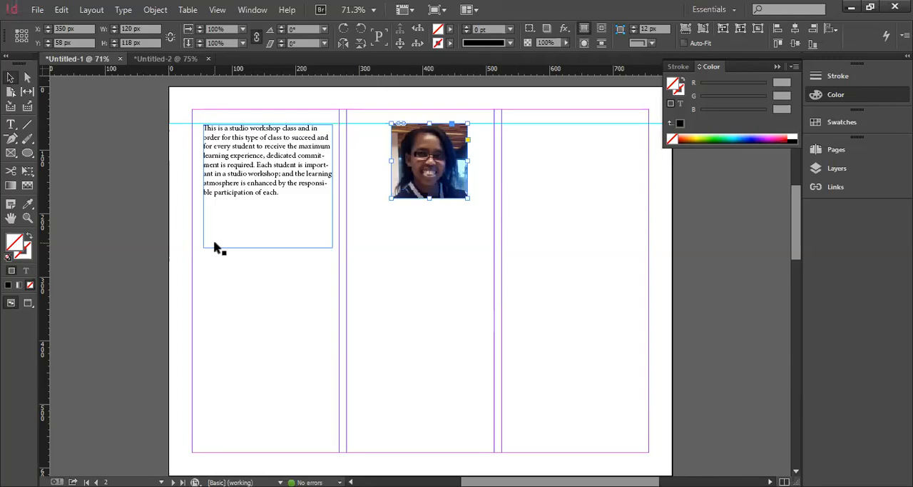
Hide and reshow the rulers, and add a second horizontal guide along the portrait's bottom edge
{"action": "key", "text": "ctrl+r"}
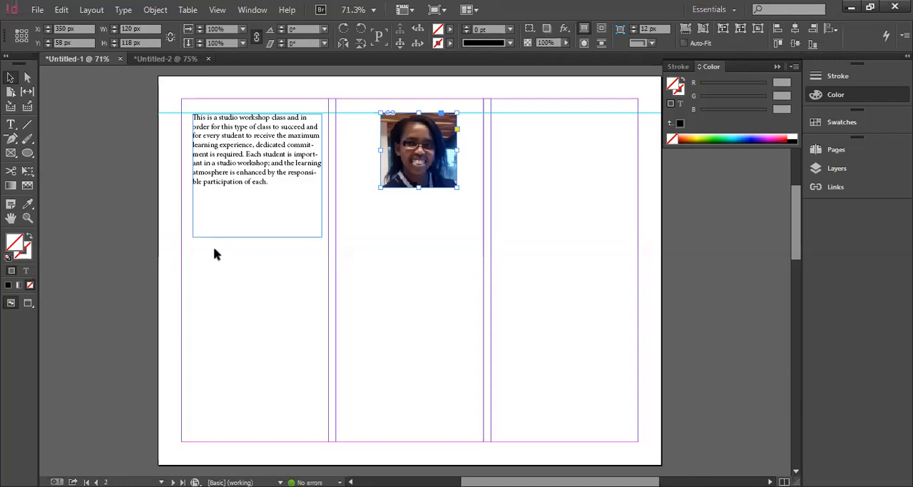
{"action": "key", "text": "ctrl+r"}
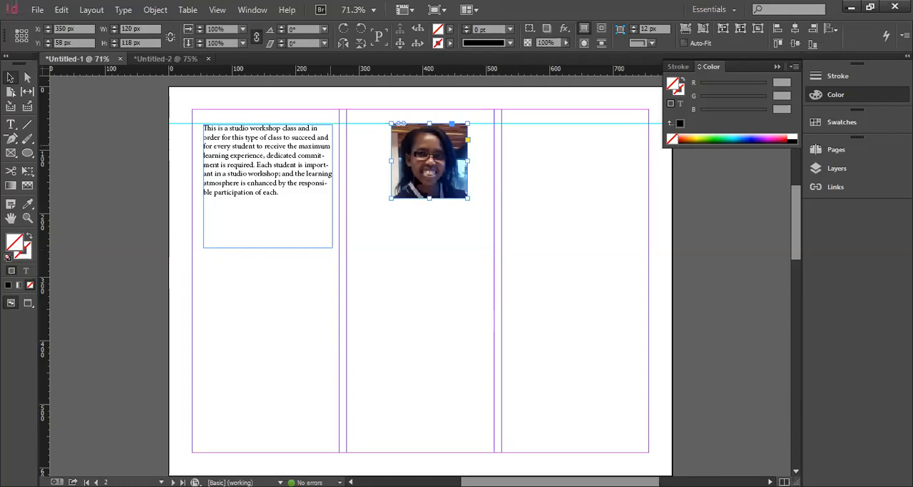
{"action": "left_click_drag", "start_coordinate": [379, 71], "coordinate": [379, 197]}
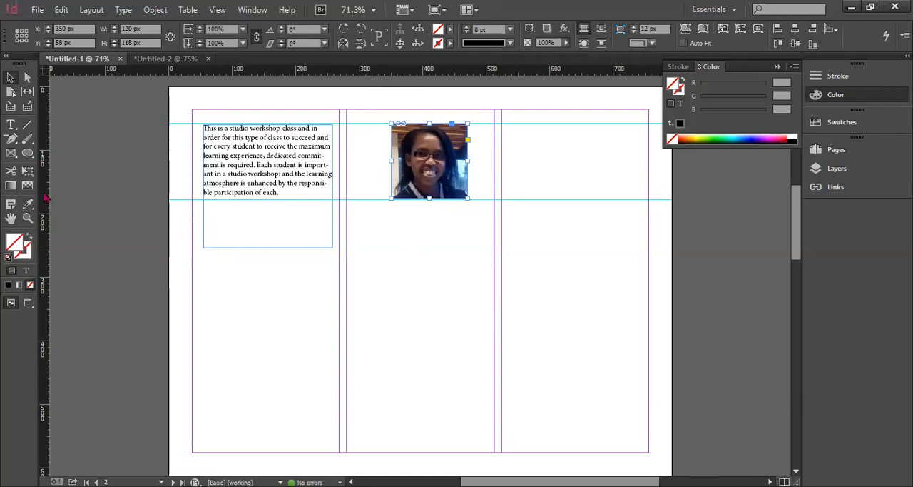
Add vertical guides through the text frame and the portrait, and align the portrait's right edge to the second guide, at about X 284 px
{"action": "left_click_drag", "start_coordinate": [44, 199], "coordinate": [204, 218]}
{"action": "left_click_drag", "start_coordinate": [104, 210], "coordinate": [261, 218]}
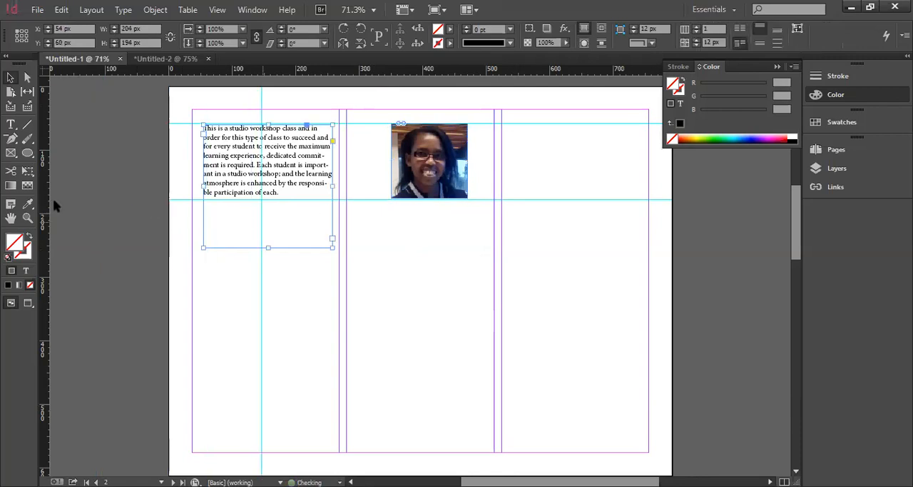
{"action": "left_click_drag", "start_coordinate": [46, 204], "coordinate": [421, 228]}
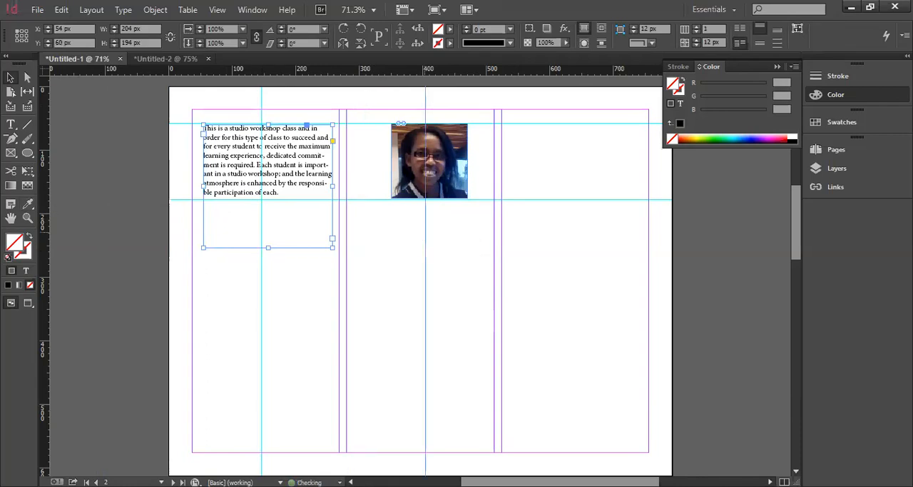
{"action": "left_click_drag", "start_coordinate": [411, 160], "coordinate": [370, 159]}
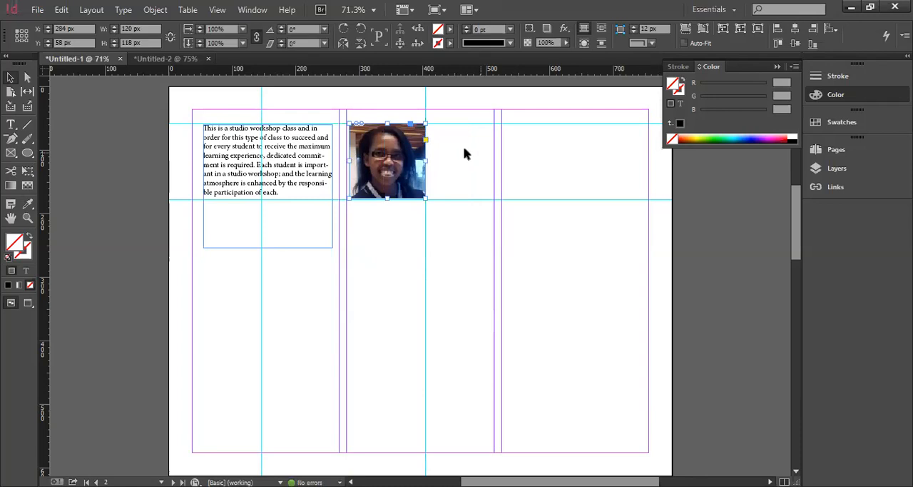
{"action": "left_click", "coordinate": [464, 154]}
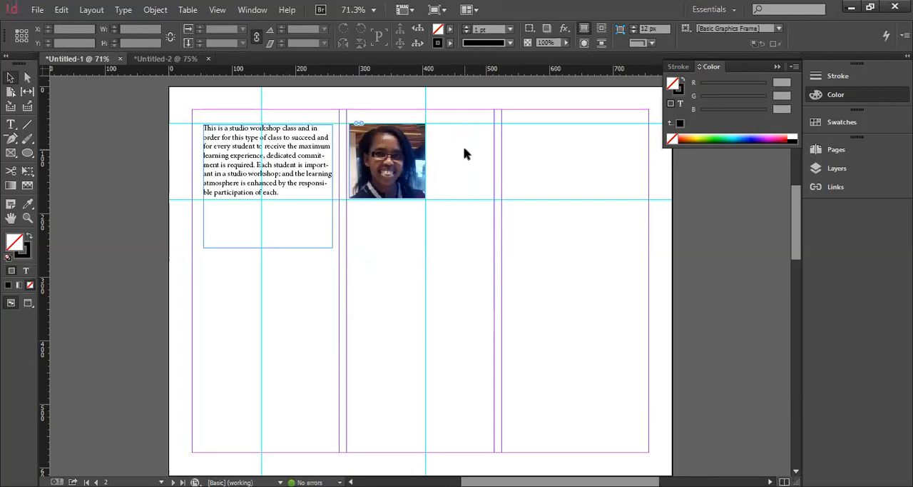
Add a vertical ruler guide at about X 642 px and a horizontal one at about Y 344 px on page 2
{"action": "left_click_drag", "start_coordinate": [48, 278], "coordinate": [571, 334]}
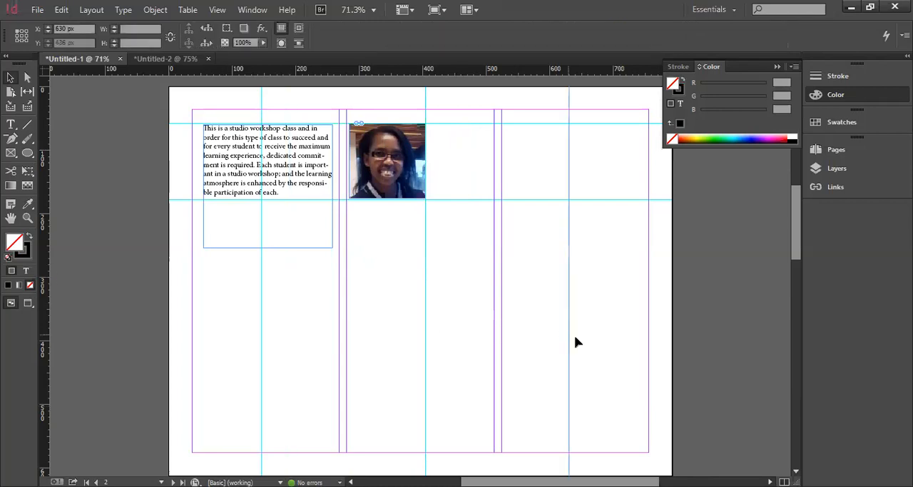
{"action": "left_click_drag", "start_coordinate": [408, 72], "coordinate": [447, 306]}
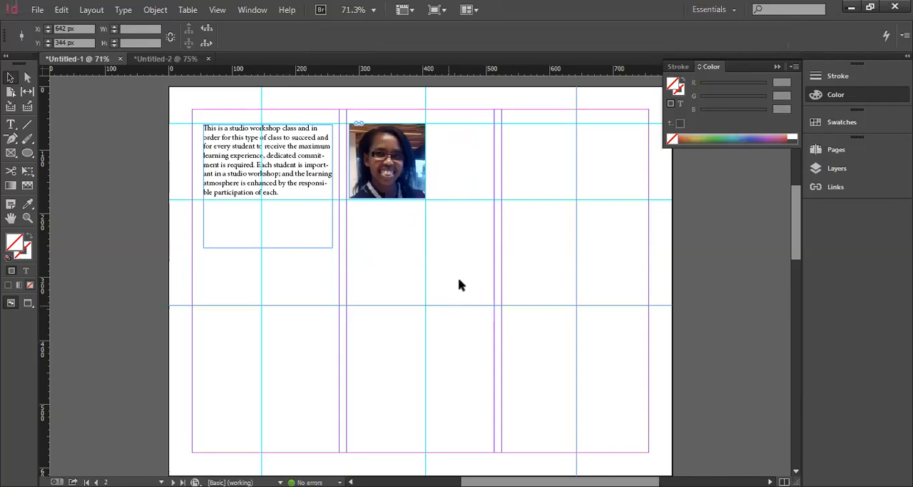
{"action": "scroll", "coordinate": [460, 277], "scroll_direction": "up", "scroll_amount": 5}
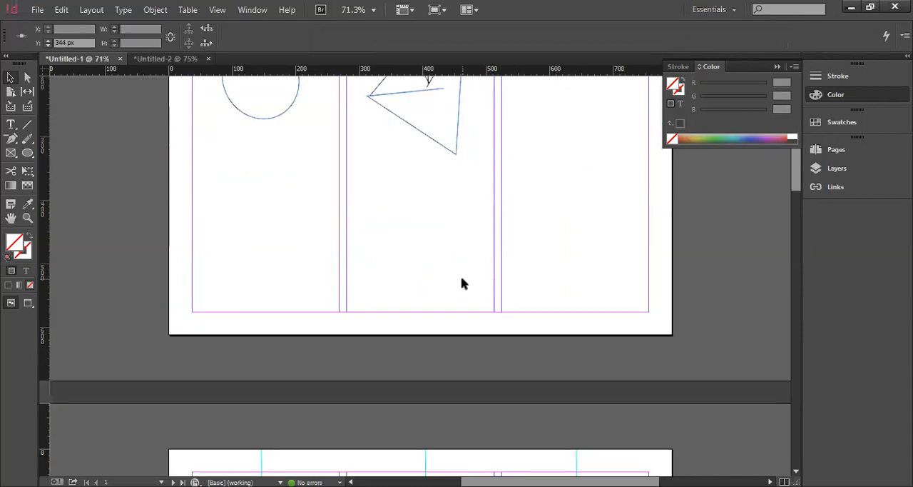
{"action": "scroll", "coordinate": [462, 284], "scroll_direction": "down", "scroll_amount": 5}
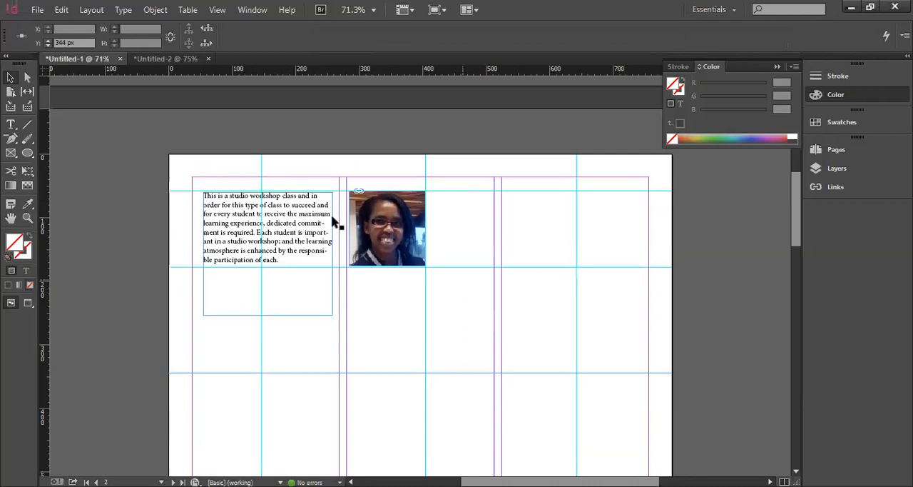
Swap the fill and stroke of the circle on page 1, and fill it with RGB Cyan
{"action": "scroll", "coordinate": [364, 227], "scroll_direction": "up", "scroll_amount": 3}
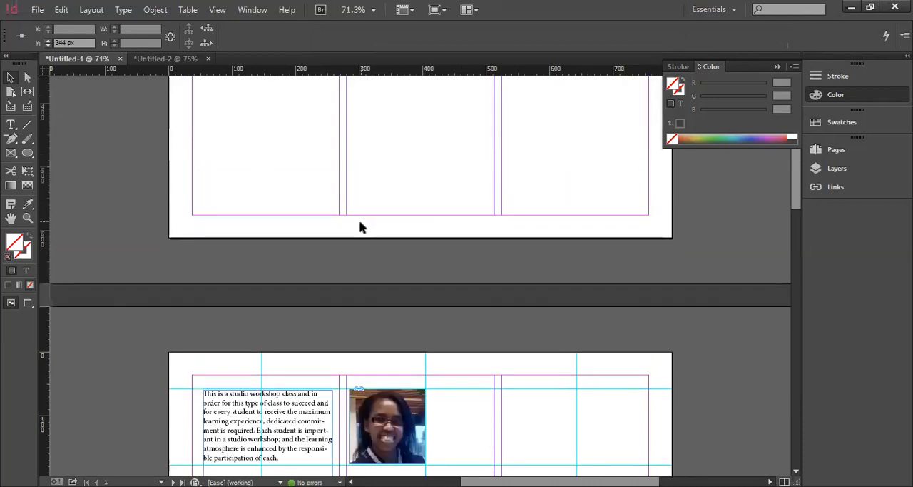
{"action": "scroll", "coordinate": [359, 227], "scroll_direction": "up", "scroll_amount": 3}
{"action": "scroll", "coordinate": [159, 202], "scroll_direction": "up", "scroll_amount": 2}
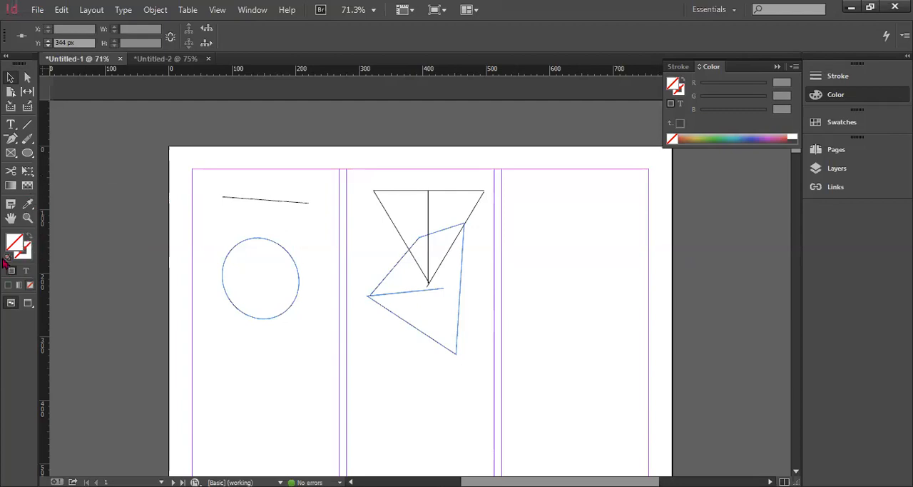
{"action": "key", "text": "d"}
{"action": "left_click", "coordinate": [236, 242]}
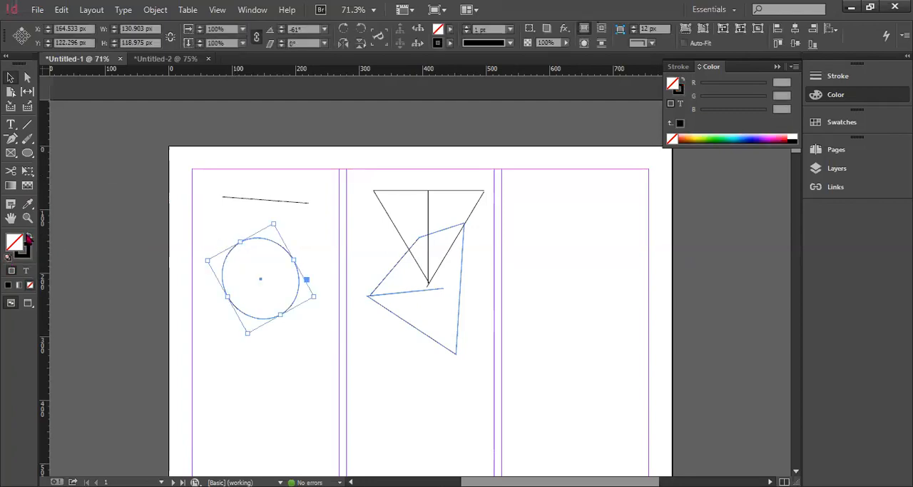
{"action": "left_click", "coordinate": [28, 237]}
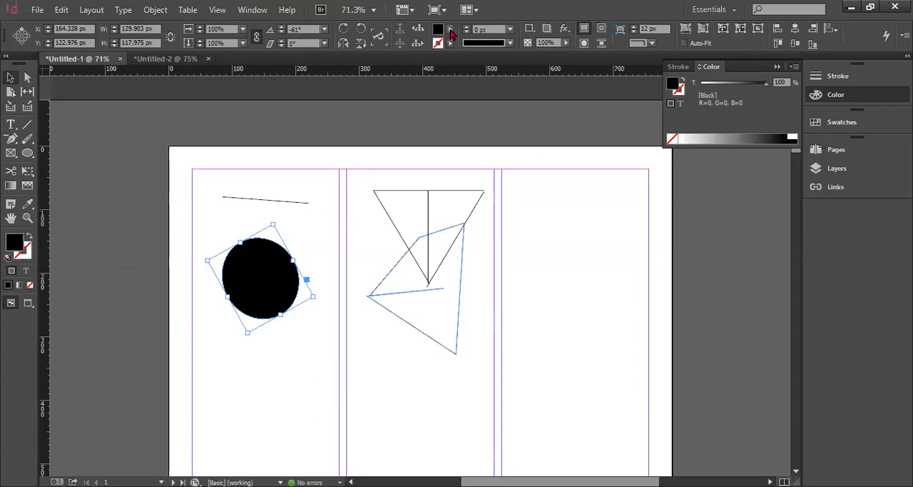
{"action": "left_click", "coordinate": [357, 113]}
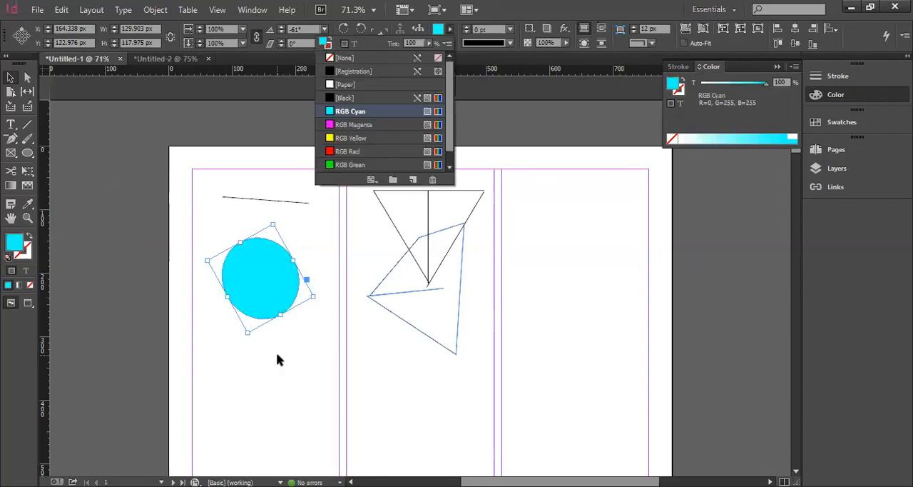
{"action": "left_click", "coordinate": [278, 358]}
Swap the default fill and stroke and restore them, and set the default stroke colour to R 0, G 206, B 235
{"action": "left_click", "coordinate": [29, 236]}
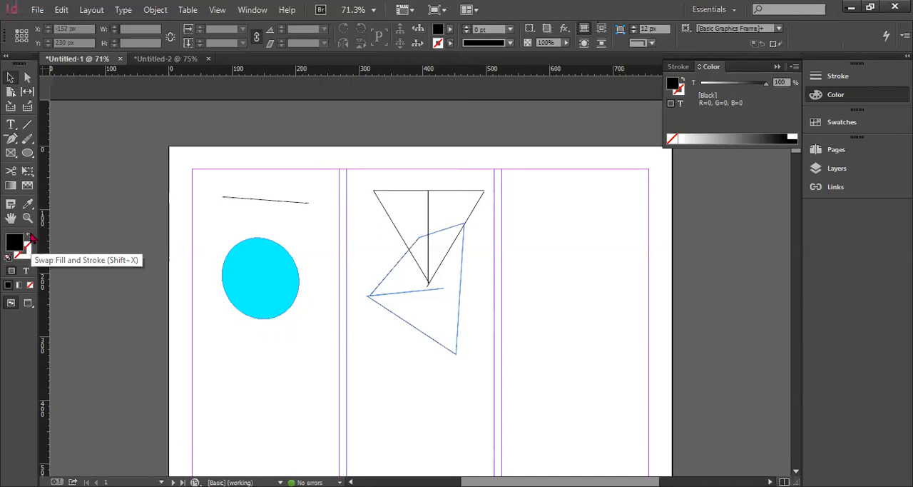
{"action": "left_click", "coordinate": [30, 236]}
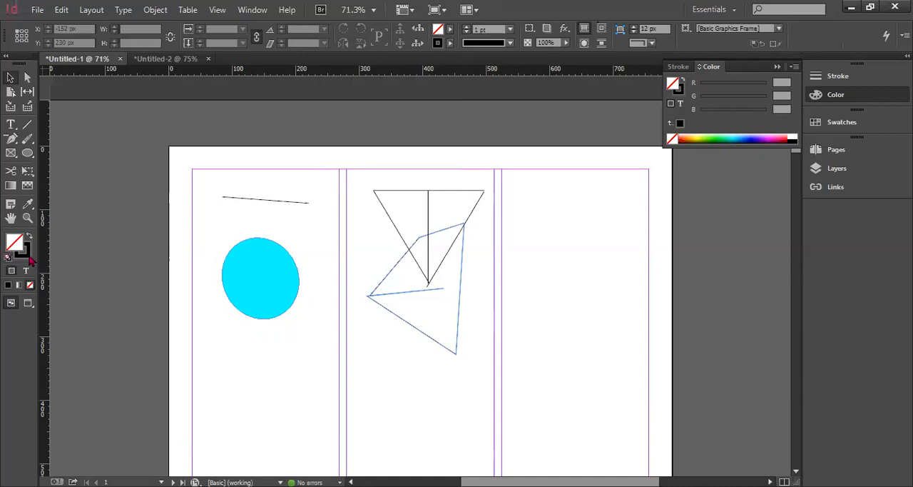
{"action": "double_click", "coordinate": [29, 260]}
{"action": "left_click", "coordinate": [229, 191]}
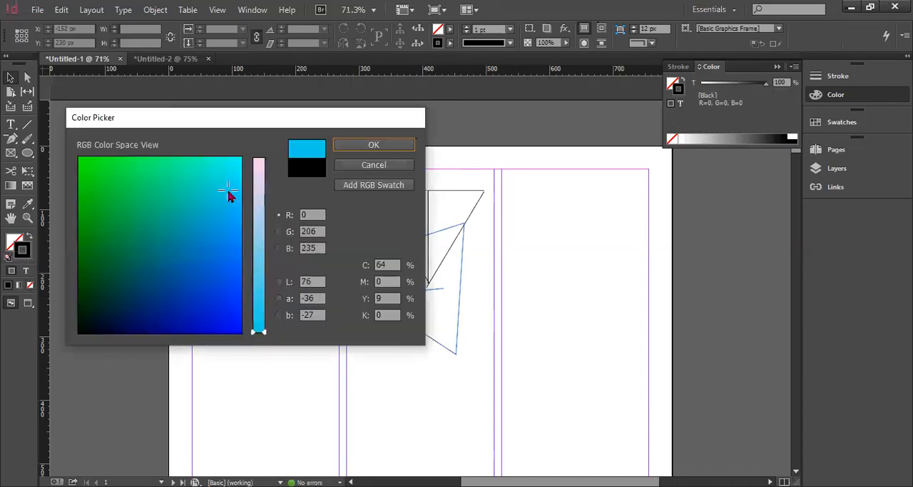
{"action": "left_click", "coordinate": [390, 145]}
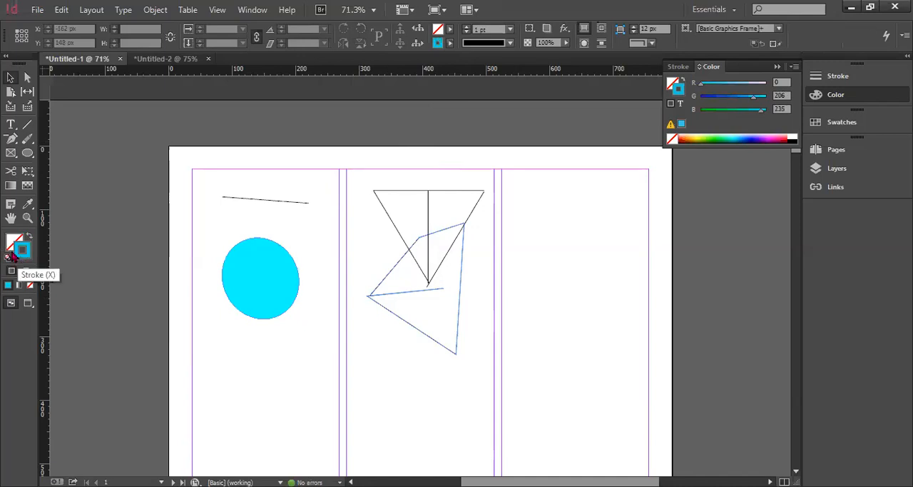
Raise the stroke weight of the circle on page 1 to 22 pt
{"action": "left_click", "coordinate": [240, 246]}
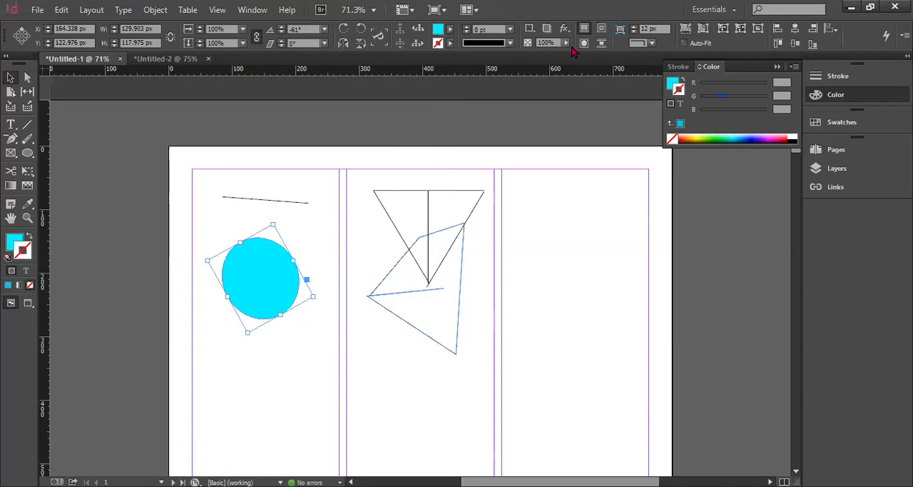
{"action": "left_click", "coordinate": [848, 77]}
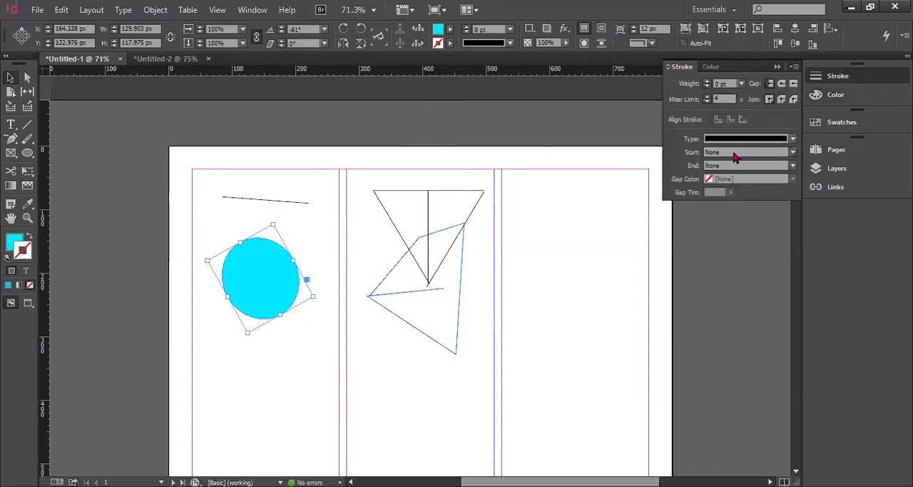
{"action": "left_click", "coordinate": [709, 83]}
{"action": "left_click", "coordinate": [708, 83]}
{"action": "left_click", "coordinate": [709, 83]}
{"action": "left_click", "coordinate": [709, 82]}
{"action": "left_click", "coordinate": [708, 83]}
{"action": "left_click", "coordinate": [708, 83]}
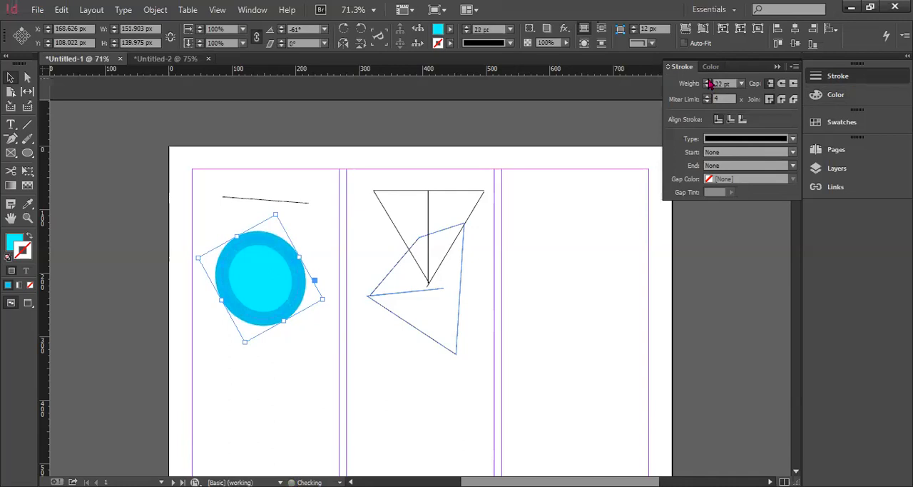
Fill the circle with RGB Red and swap its fill and stroke colours
{"action": "left_click", "coordinate": [449, 30]}
{"action": "left_click", "coordinate": [348, 152]}
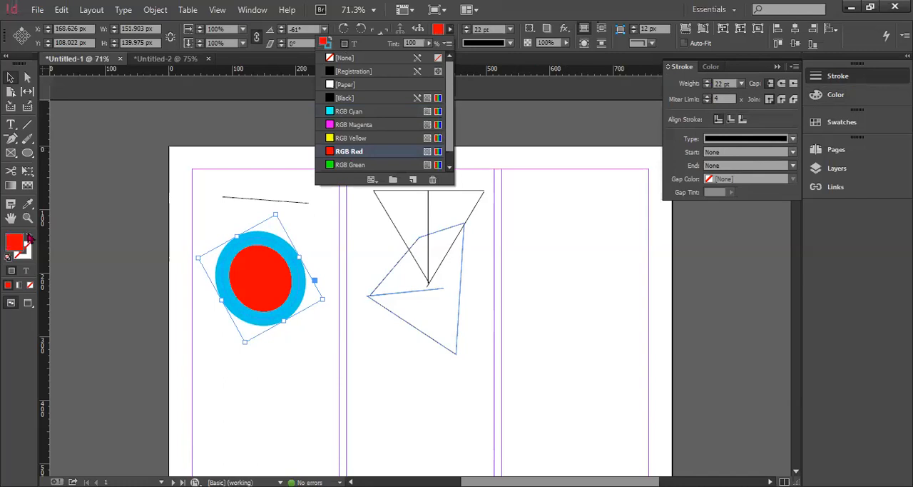
{"action": "left_click", "coordinate": [28, 237]}
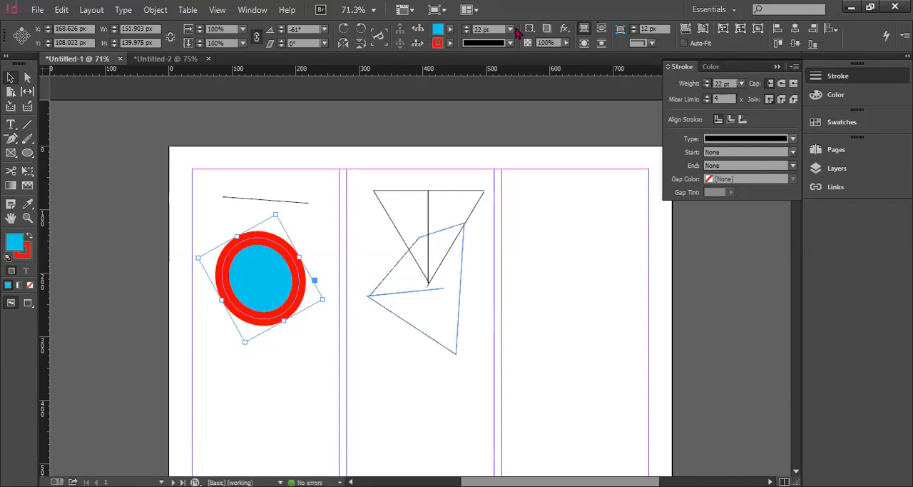
Set the circle's stroke weight to 3 pt and to 9 pt, and swap its fill and stroke back and forth
{"action": "left_click", "coordinate": [498, 124]}
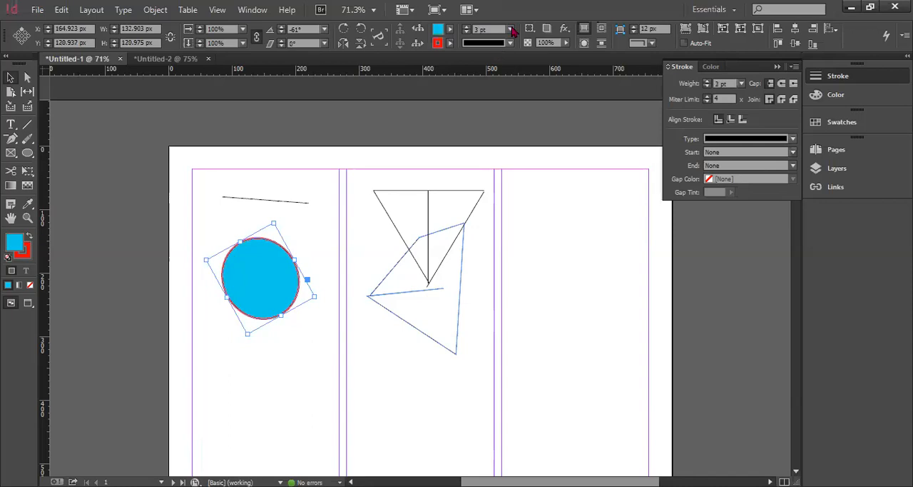
{"action": "left_click", "coordinate": [497, 203]}
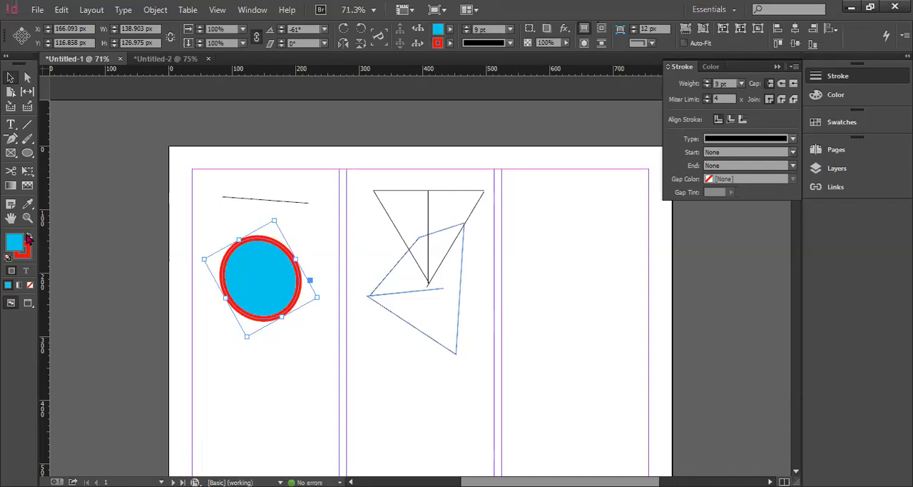
{"action": "left_click", "coordinate": [28, 237]}
{"action": "key", "text": "shift+x"}
Review the colour swatches, the document's layers, and the circle's colour and stroke settings
{"action": "left_click", "coordinate": [851, 126]}
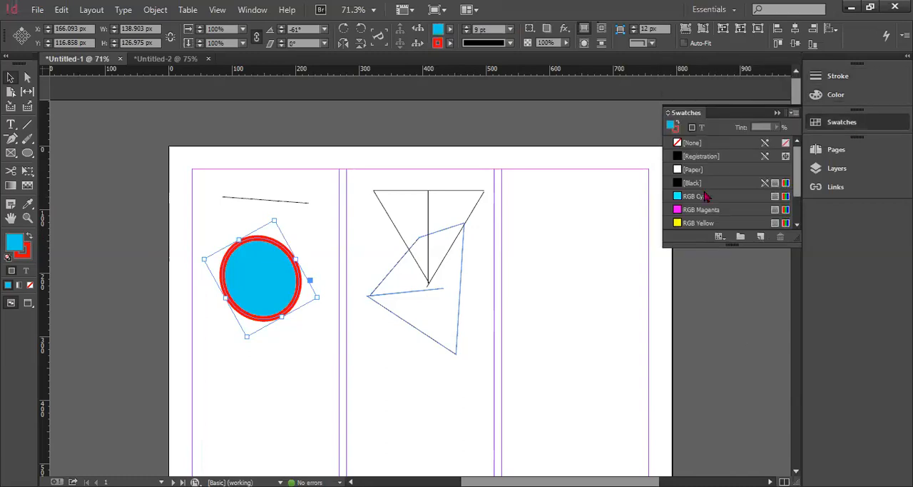
{"action": "scroll", "coordinate": [705, 189], "scroll_direction": "down", "scroll_amount": 3}
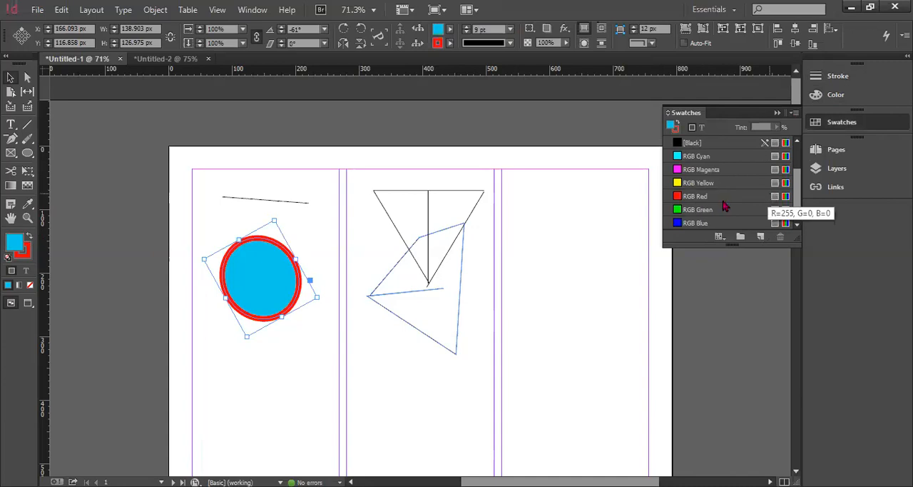
{"action": "scroll", "coordinate": [725, 206], "scroll_direction": "up", "scroll_amount": 3}
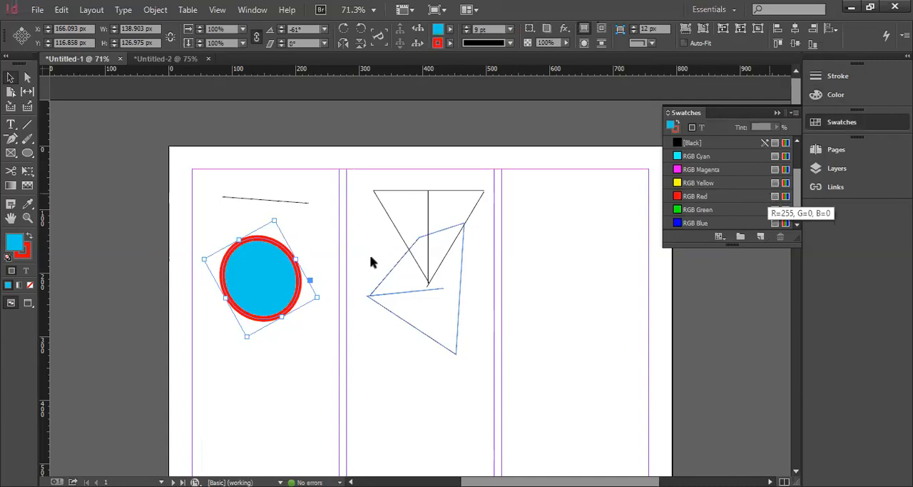
{"action": "left_click", "coordinate": [851, 170]}
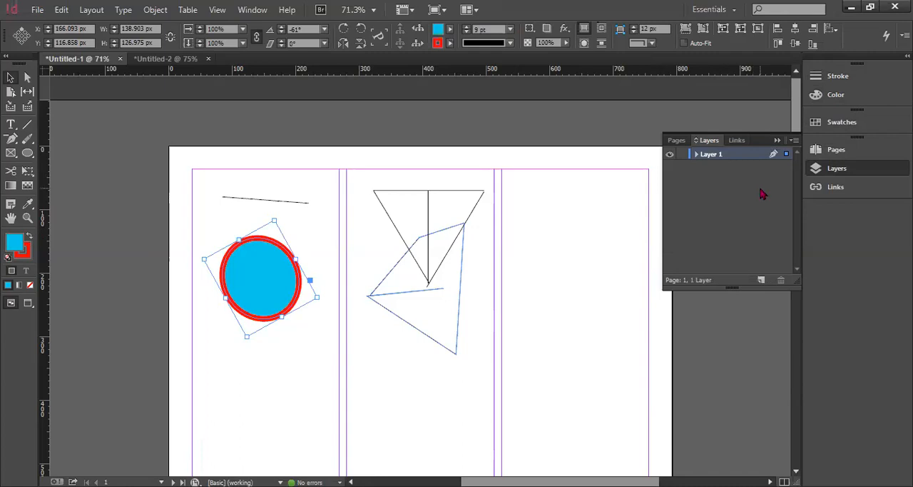
{"action": "left_click", "coordinate": [834, 125]}
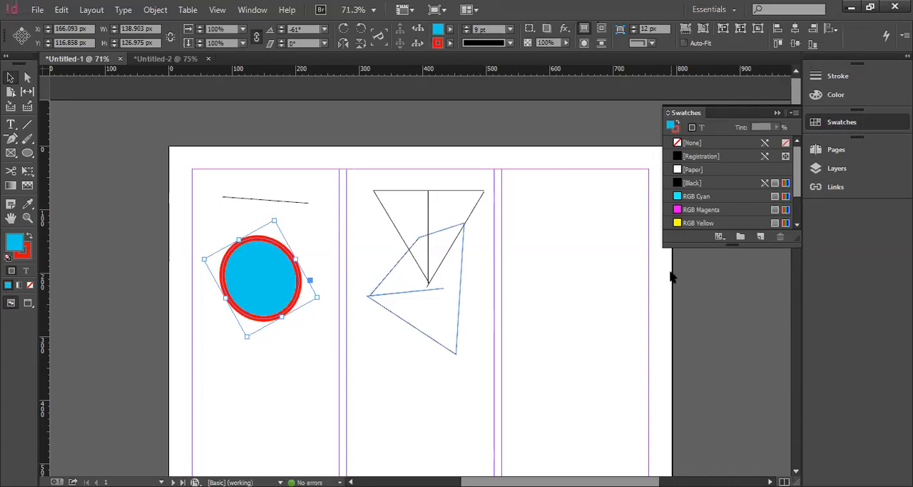
{"action": "left_click", "coordinate": [842, 97]}
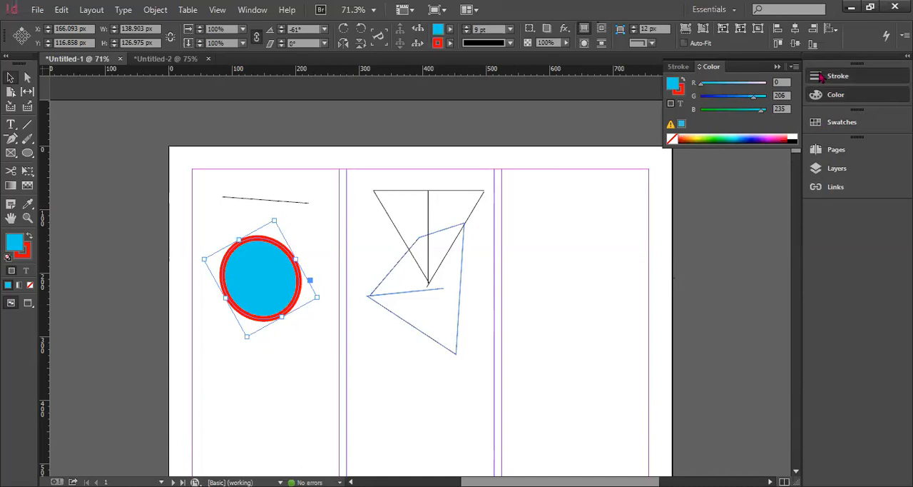
{"action": "left_click", "coordinate": [822, 77]}
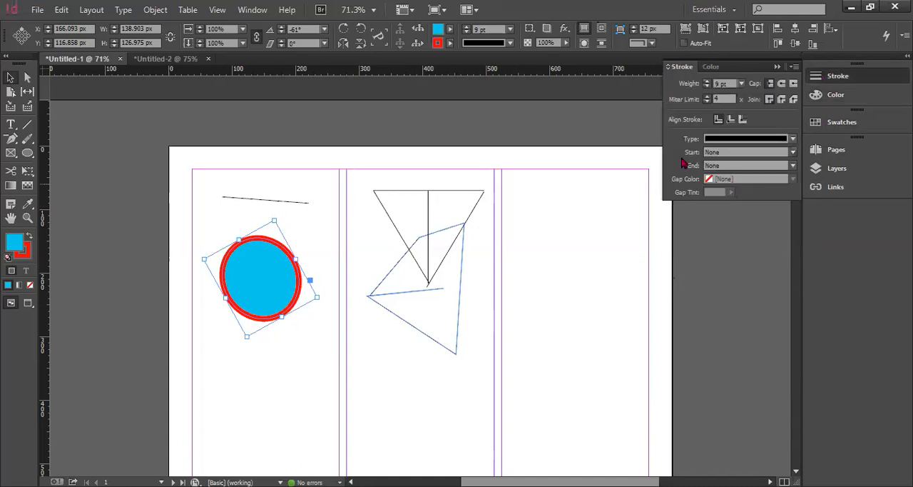
Start saving the document as "joy", view the available InDesign file formats, and cancel the save
{"action": "left_click", "coordinate": [36, 10]}
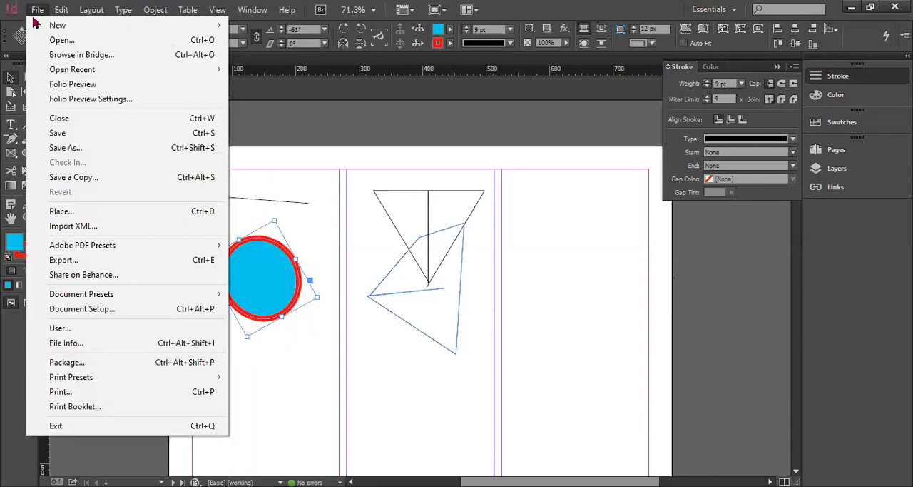
{"action": "left_click", "coordinate": [80, 148]}
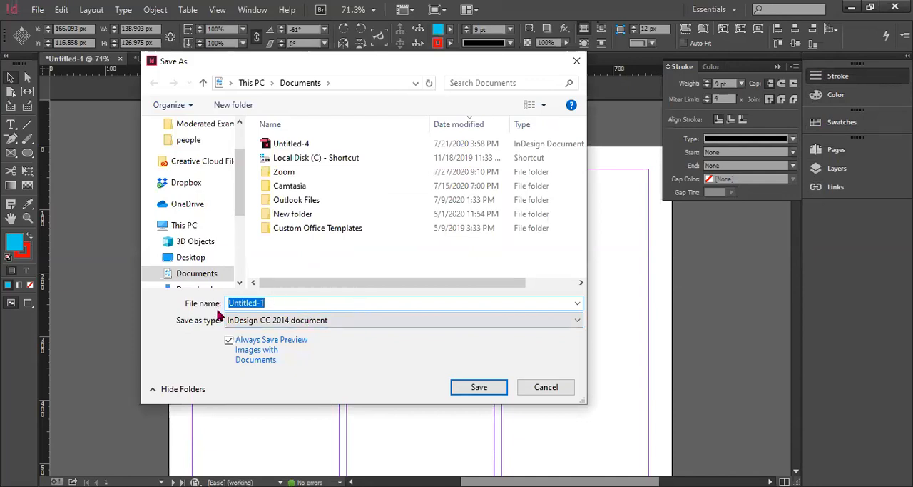
{"action": "type", "text": "joy"}
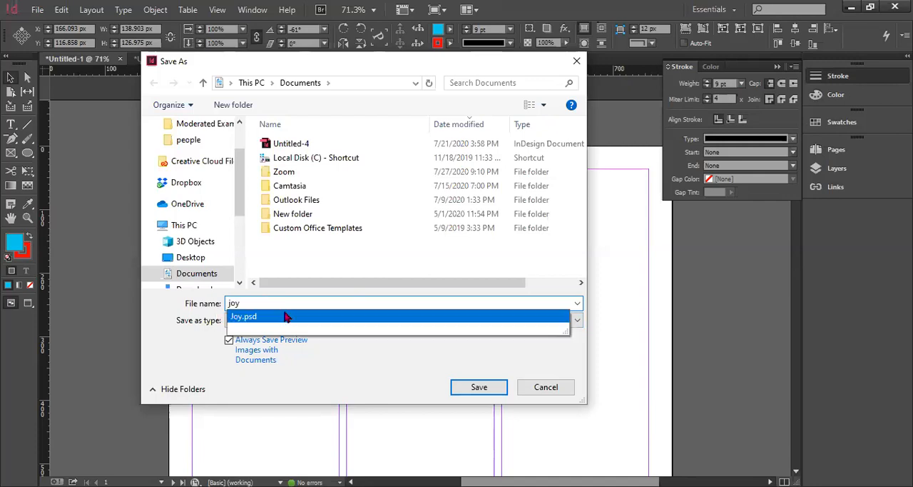
{"action": "left_click", "coordinate": [390, 283]}
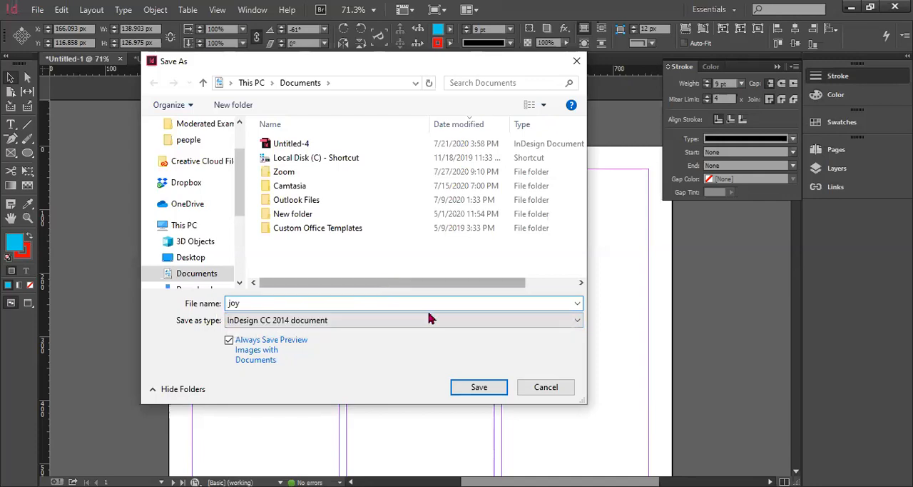
{"action": "left_click", "coordinate": [578, 321]}
{"action": "left_click", "coordinate": [357, 320]}
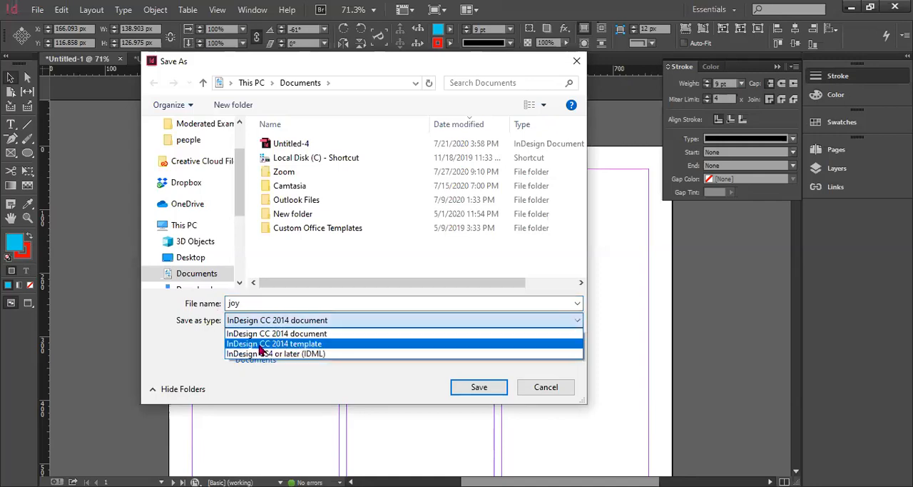
{"action": "left_click", "coordinate": [340, 321]}
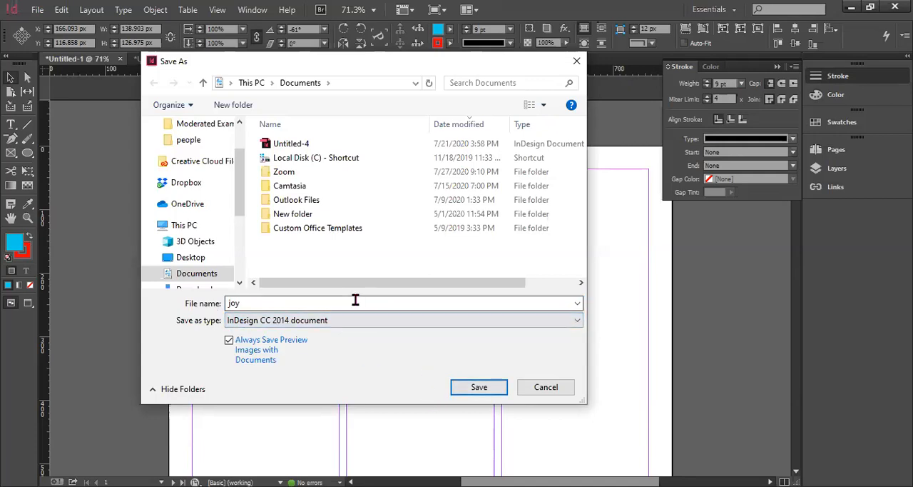
{"action": "left_click", "coordinate": [576, 63]}
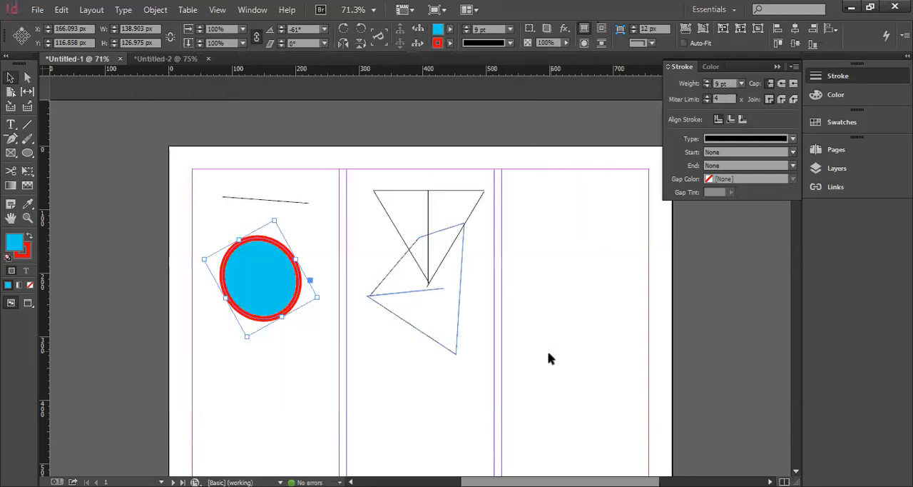